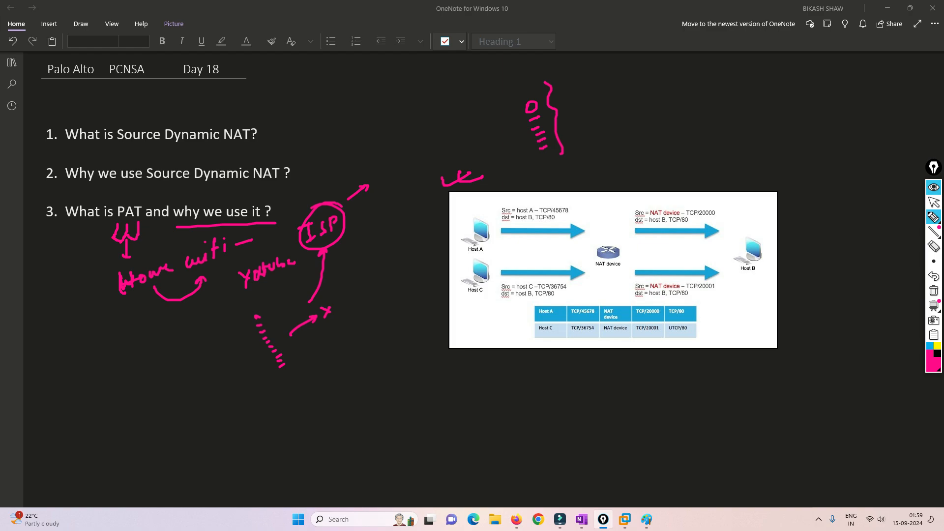
Draw arrows to the address brace and write 'Public' beside it with dashes
left_click_drag(560, 115, 594, 106)
mouse_move(627, 71)
left_mouse_down()
mouse_move(601, 83)
mouse_move(608, 83)
left_mouse_up()
mouse_move(652, 65)
left_mouse_down()
mouse_move(653, 79)
mouse_move(667, 74)
left_mouse_up()
mouse_move(670, 60)
left_mouse_down()
mouse_move(672, 74)
mouse_move(692, 67)
left_mouse_up()
left_click_drag(704, 60, 702, 67)
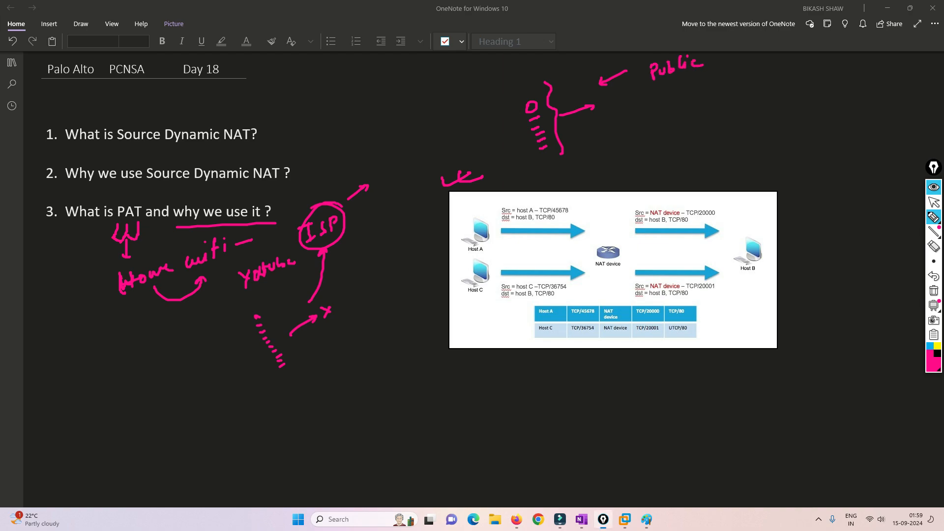
left_click_drag(600, 98, 615, 96)
left_click_drag(609, 94, 617, 93)
left_click_drag(712, 56, 720, 55)
left_click_drag(727, 55, 748, 53)
Handwrite and circle 'PAT' at the tip of the arrow rising from the ISP sketch
left_click_drag(383, 129, 382, 149)
left_click_drag(383, 130, 402, 140)
left_click_drag(394, 136, 409, 126)
mouse_move(406, 126)
left_mouse_down()
mouse_move(406, 140)
mouse_move(404, 113)
mouse_move(448, 117)
left_mouse_up()
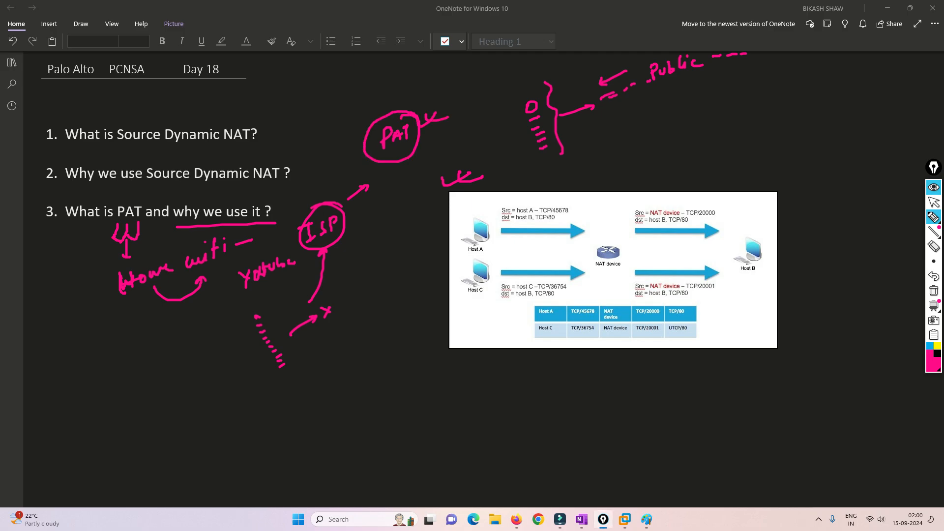
Circle hosts A, C and B, and label Host B as 'public'
mouse_move(488, 213)
left_mouse_down()
mouse_move(473, 202)
mouse_move(467, 211)
left_mouse_up()
mouse_move(492, 256)
left_mouse_down()
mouse_move(481, 311)
mouse_move(493, 265)
left_mouse_up()
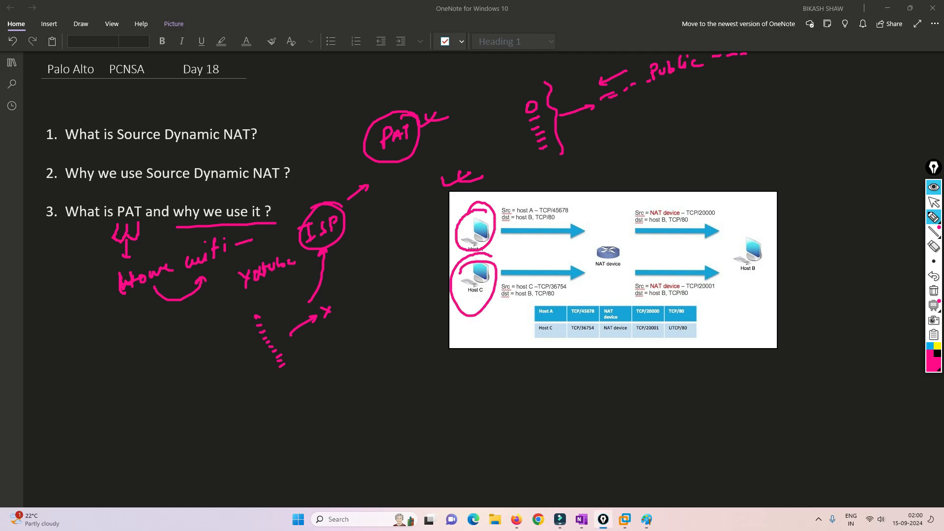
mouse_move(762, 234)
left_mouse_down()
mouse_move(739, 235)
mouse_move(728, 268)
mouse_move(775, 263)
mouse_move(758, 234)
left_mouse_up()
mouse_move(761, 234)
left_mouse_down()
mouse_move(837, 209)
mouse_move(842, 198)
left_mouse_up()
left_click_drag(847, 211, 855, 209)
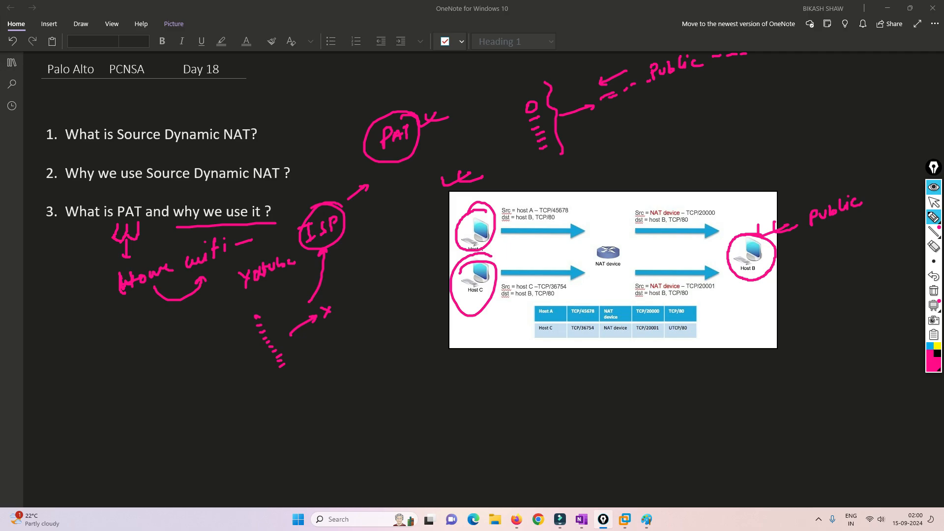
Trace Host A's path through NAT to TCP/20000, underline ports 45678, 36754 and 20001, and bracket the table
mouse_move(502, 230)
left_mouse_down()
mouse_move(590, 232)
mouse_move(575, 225)
mouse_move(559, 239)
mouse_move(605, 248)
left_mouse_up()
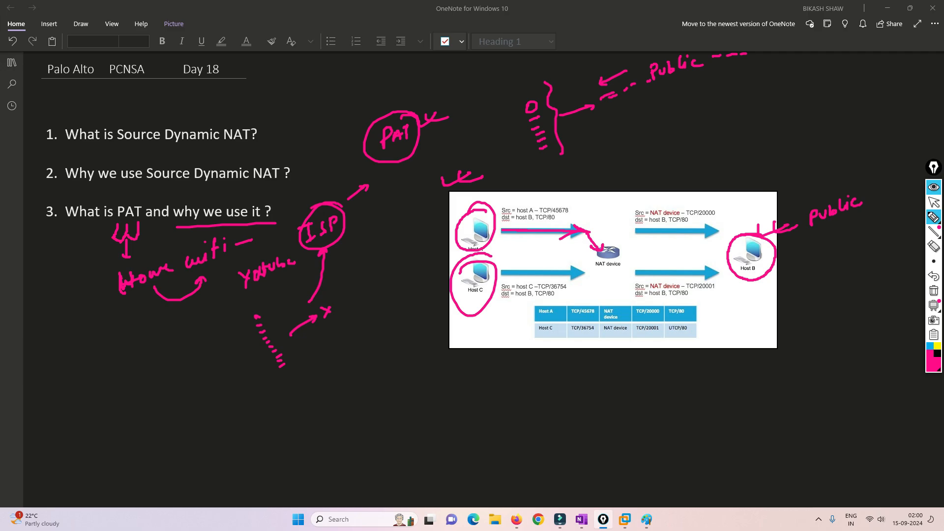
mouse_move(605, 248)
left_mouse_down()
mouse_move(644, 197)
mouse_move(704, 206)
left_mouse_up()
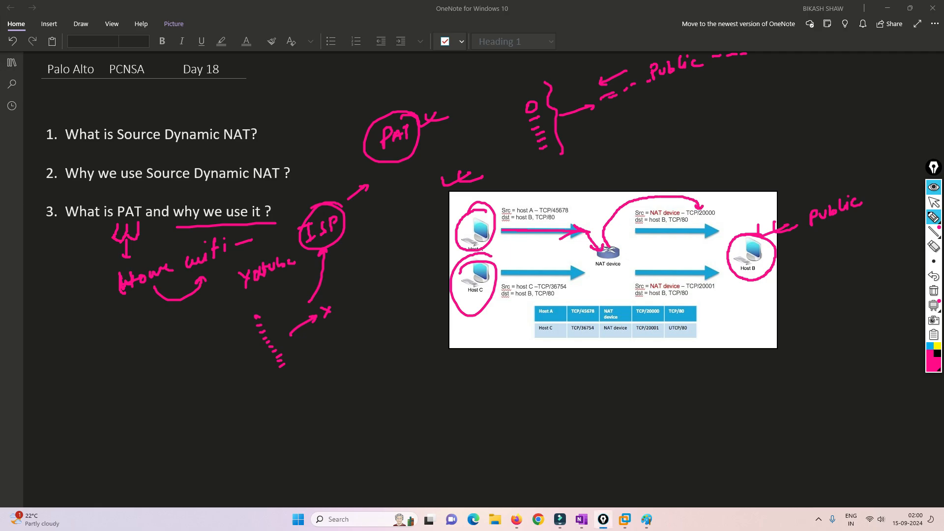
left_click_drag(558, 213, 570, 212)
left_click_drag(581, 332, 659, 335)
mouse_move(525, 339)
left_mouse_down()
mouse_move(525, 305)
mouse_move(713, 297)
mouse_move(706, 345)
mouse_move(535, 350)
left_mouse_up()
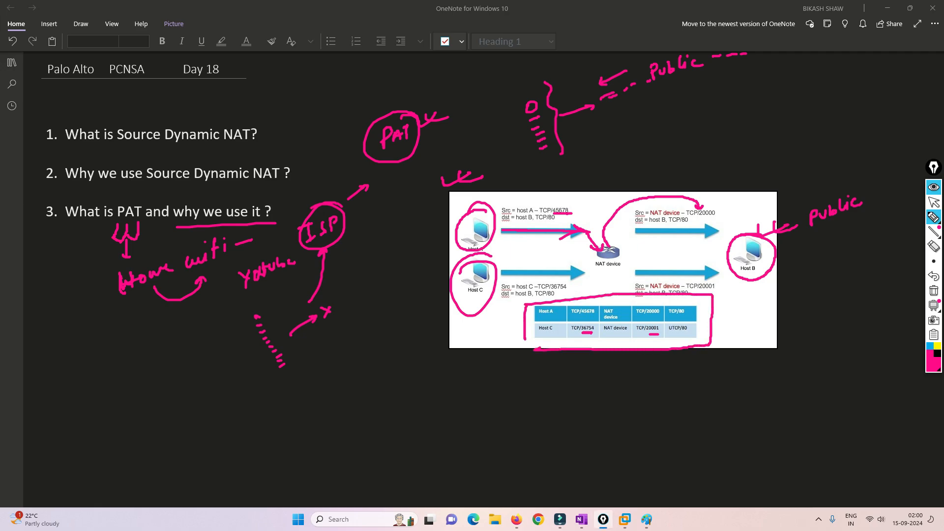
Draw return arrows under the table, circle PAT in item 3, and link it to a circled 'IPv4' note
mouse_move(703, 224)
left_mouse_down()
mouse_move(673, 252)
mouse_move(619, 256)
left_mouse_up()
mouse_move(658, 334)
left_mouse_down()
mouse_move(619, 346)
mouse_move(558, 341)
left_mouse_up()
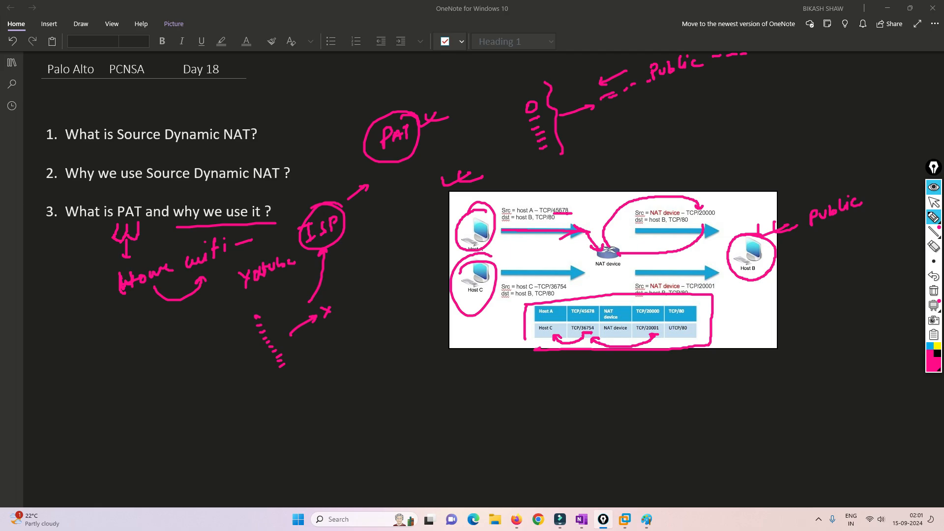
mouse_move(113, 206)
left_mouse_down()
mouse_move(119, 196)
mouse_move(146, 209)
mouse_move(115, 211)
left_mouse_up()
mouse_move(67, 332)
left_mouse_down()
mouse_move(63, 343)
mouse_move(98, 316)
mouse_move(78, 298)
left_mouse_up()
left_click_drag(91, 345, 94, 354)
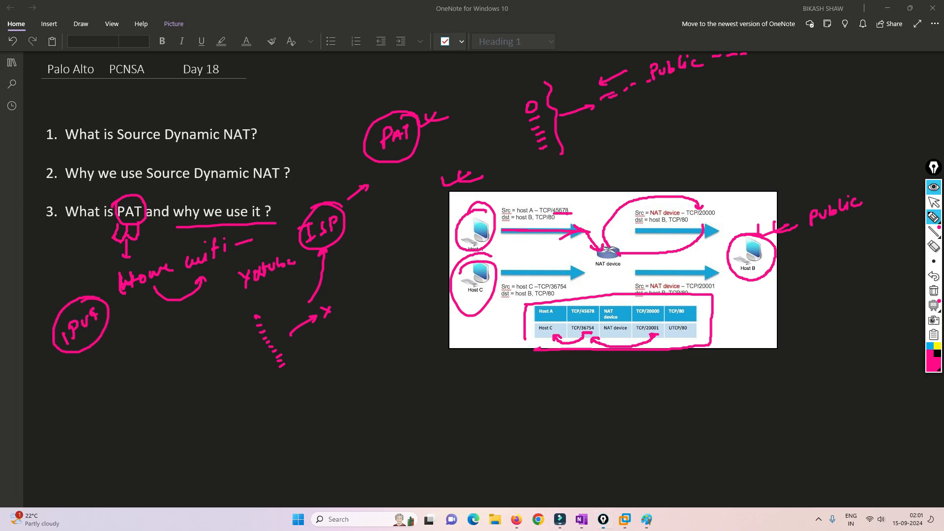
mouse_move(94, 250)
left_mouse_down()
mouse_move(85, 285)
mouse_move(116, 227)
left_mouse_up()
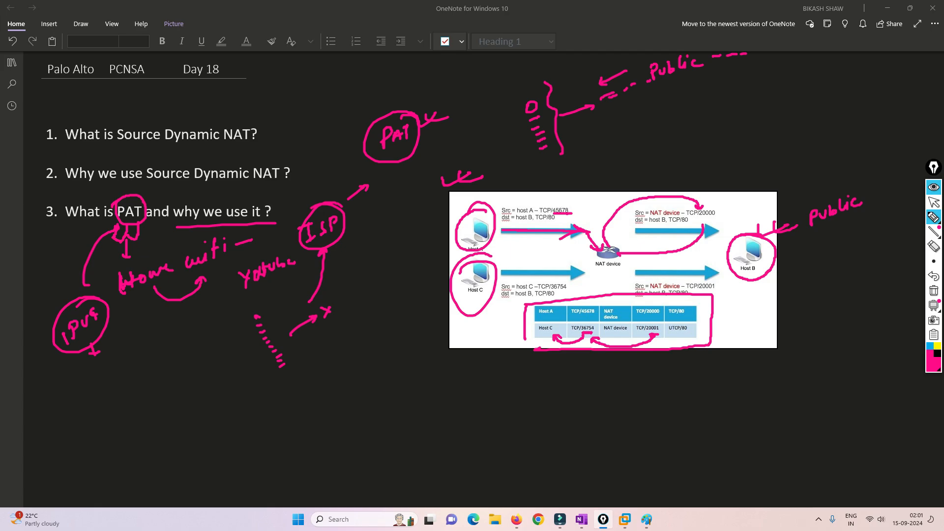
left_click_drag(138, 197, 154, 194)
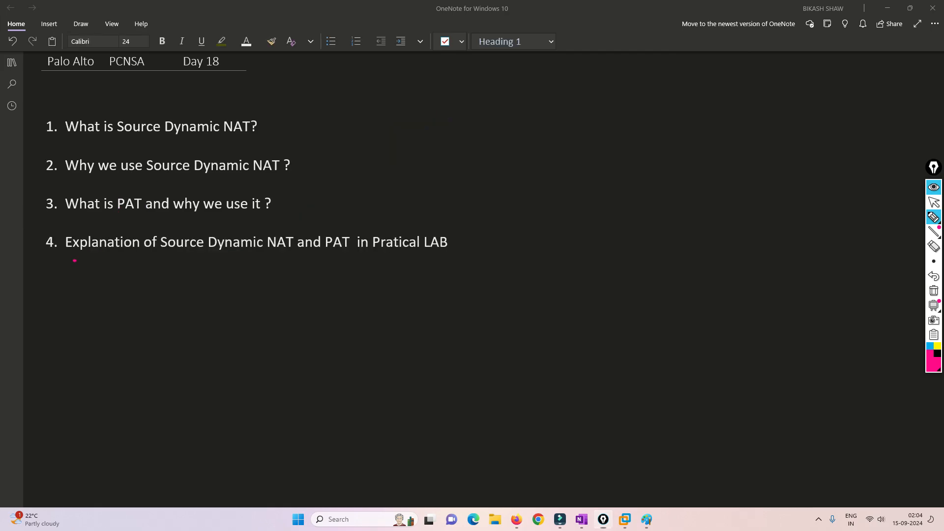
Underline 'Explanation', 'Source Dynamic' and 'PAT' in item 4, then clear all the ink
left_click_drag(74, 260, 236, 254)
left_click_drag(321, 256, 361, 254)
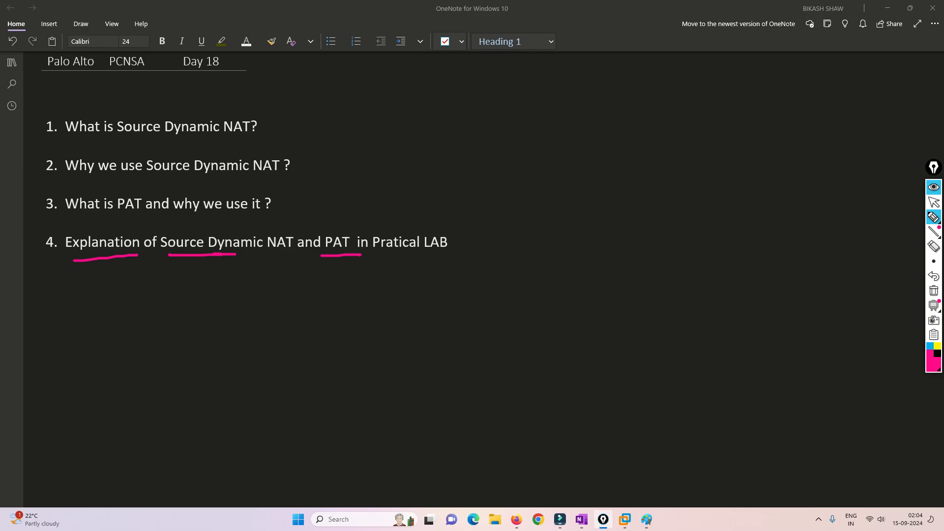
left_click(933, 291)
Leave annotation mode and bring up the EVE lab topology in Firefox, ready to mark it up
left_click(934, 202)
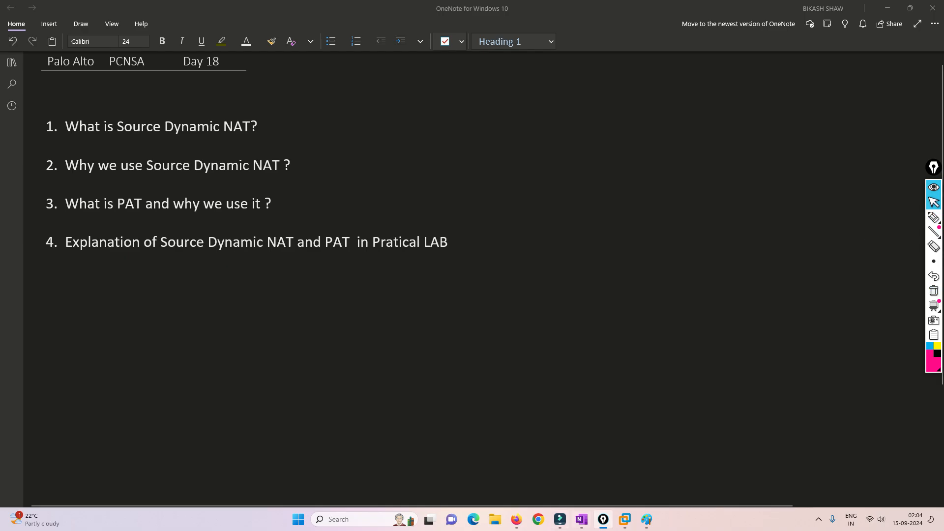
left_click(517, 519)
left_click(934, 217)
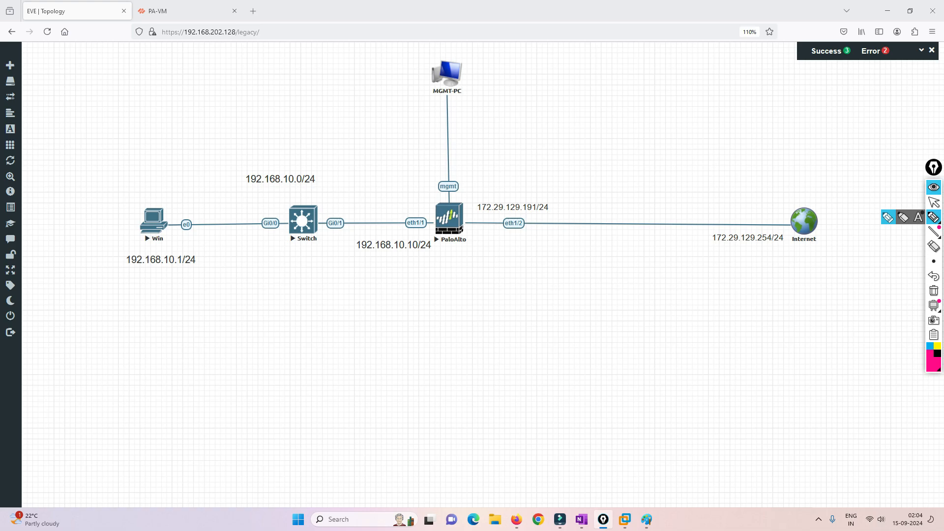
left_click_drag(417, 169, 478, 155)
mouse_move(490, 136)
left_mouse_down()
mouse_move(489, 150)
mouse_move(559, 112)
left_mouse_up()
mouse_move(557, 117)
left_mouse_down()
mouse_move(567, 110)
mouse_move(565, 122)
left_mouse_up()
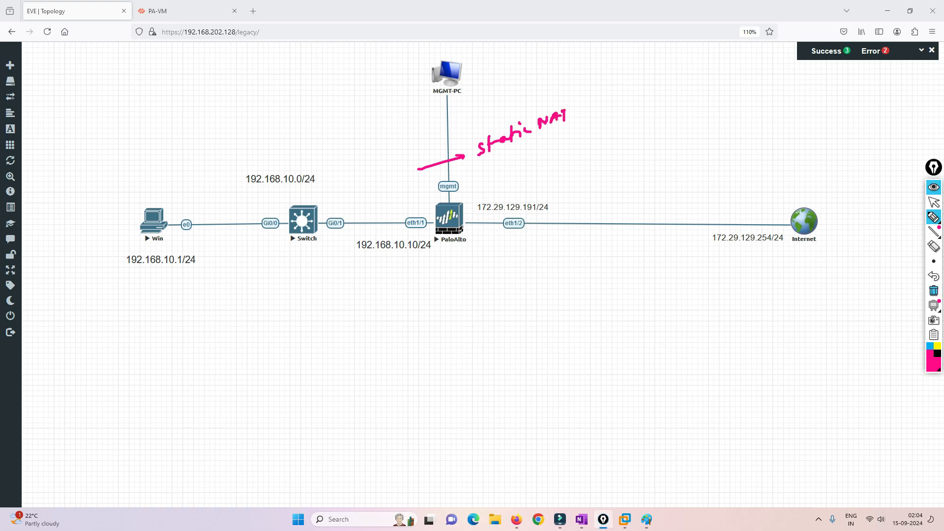
left_click(934, 291)
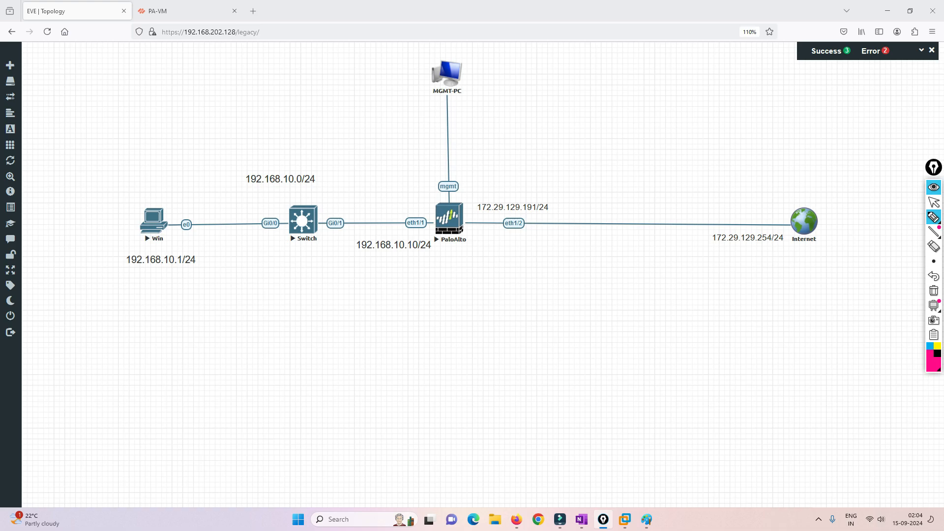
left_click_drag(586, 123, 584, 139)
mouse_move(601, 126)
left_mouse_down()
mouse_move(604, 139)
mouse_move(623, 127)
left_mouse_up()
left_click_drag(628, 121, 665, 109)
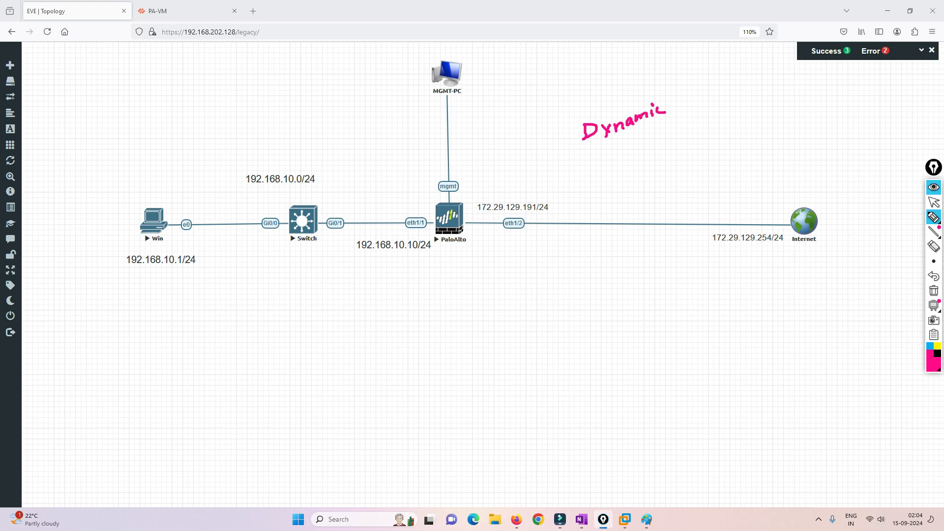
left_click_drag(553, 200, 554, 220)
left_click_drag(705, 231, 706, 246)
left_click_drag(553, 303, 553, 321)
mouse_move(557, 304)
left_mouse_down()
mouse_move(567, 316)
mouse_move(635, 293)
mouse_move(655, 274)
mouse_move(665, 287)
left_mouse_up()
left_click(589, 307)
left_click(595, 293)
left_click(610, 298)
left_click(645, 282)
left_click_drag(671, 271, 683, 278)
left_click_drag(687, 264, 694, 272)
left_click_drag(691, 265, 690, 278)
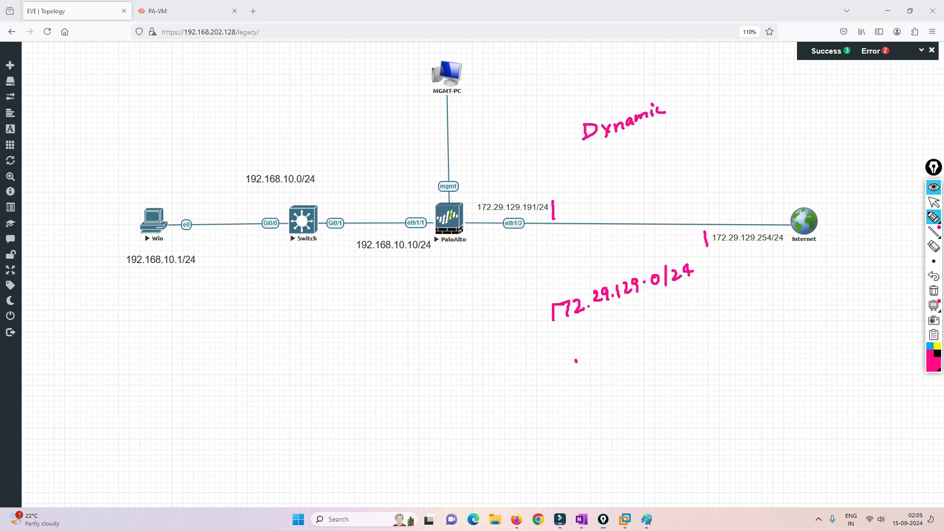
left_click_drag(576, 359, 579, 372)
left_click_drag(580, 357, 587, 371)
mouse_move(595, 359)
left_mouse_down()
mouse_move(607, 368)
mouse_move(648, 343)
left_mouse_up()
left_click(610, 364)
left_click(642, 345)
left_click_drag(654, 328, 666, 336)
mouse_move(672, 325)
left_mouse_down()
mouse_move(673, 335)
mouse_move(701, 308)
left_mouse_up()
mouse_move(709, 306)
left_mouse_down()
mouse_move(704, 315)
mouse_move(711, 307)
left_mouse_up()
mouse_move(720, 305)
left_mouse_down()
mouse_move(760, 277)
mouse_move(756, 291)
left_mouse_up()
mouse_move(763, 279)
left_mouse_down()
mouse_move(778, 279)
mouse_move(775, 286)
left_mouse_up()
left_click(775, 278)
left_click_drag(783, 269, 803, 271)
left_click(795, 270)
mouse_move(806, 261)
left_mouse_down()
mouse_move(821, 267)
mouse_move(854, 237)
left_mouse_up()
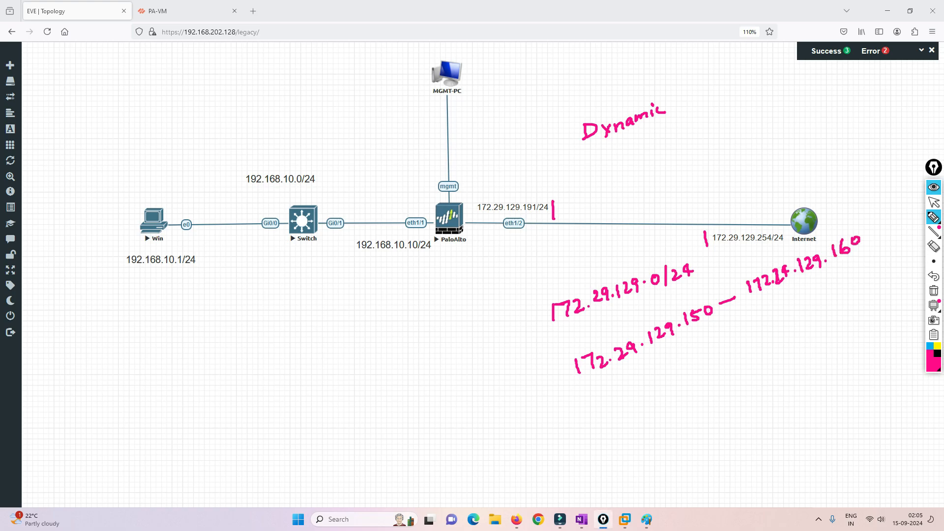
left_click_drag(604, 380, 724, 337)
left_click_drag(750, 325, 839, 286)
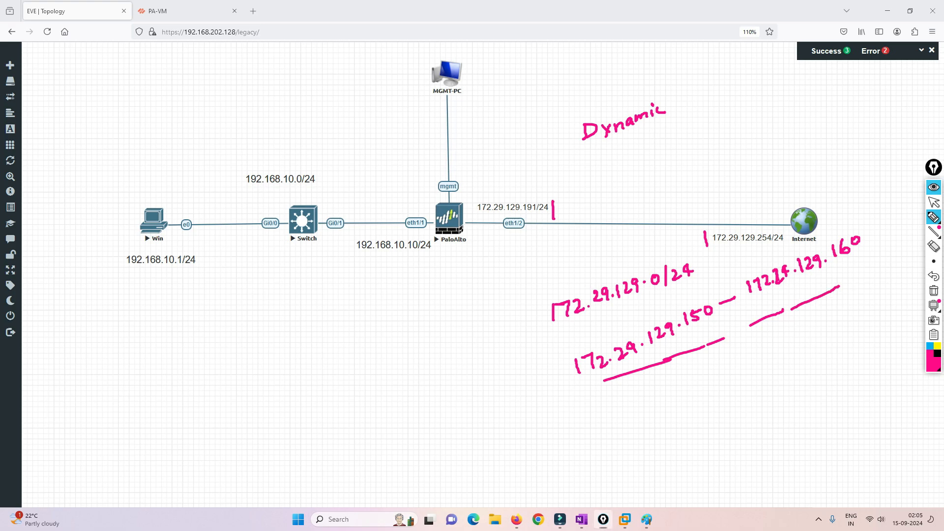
left_click_drag(138, 276, 223, 261)
left_click_drag(300, 359, 302, 378)
mouse_move(316, 361)
left_mouse_down()
mouse_move(313, 370)
mouse_move(330, 367)
mouse_move(353, 340)
mouse_move(398, 325)
left_mouse_up()
left_click(332, 360)
left_click(366, 344)
left_click(392, 329)
mouse_move(409, 310)
left_mouse_down()
mouse_move(403, 321)
mouse_move(411, 308)
left_mouse_up()
left_click_drag(422, 302, 412, 356)
left_click_drag(406, 350, 418, 347)
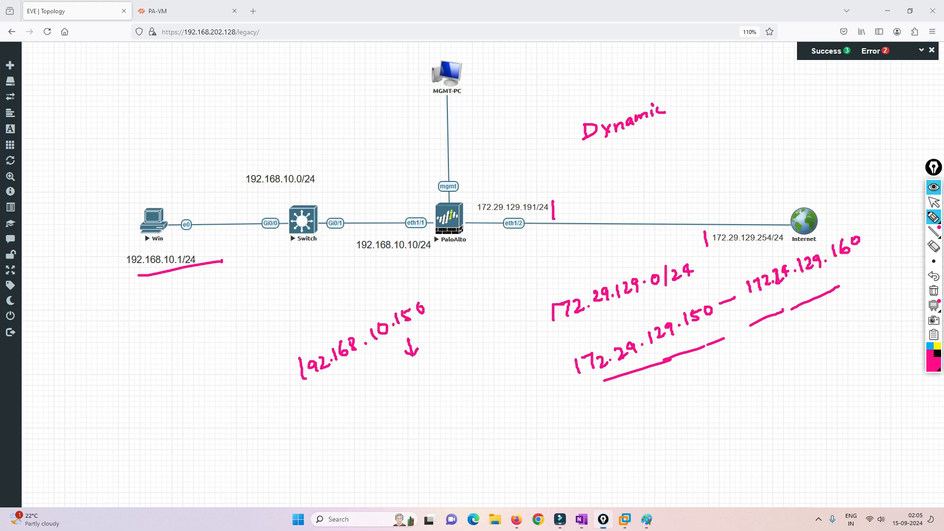
mouse_move(402, 379)
left_mouse_down()
mouse_move(404, 395)
mouse_move(449, 355)
left_mouse_up()
mouse_move(279, 358)
left_mouse_down()
mouse_move(320, 321)
mouse_move(393, 435)
mouse_move(323, 324)
left_mouse_up()
left_click_drag(476, 364, 532, 356)
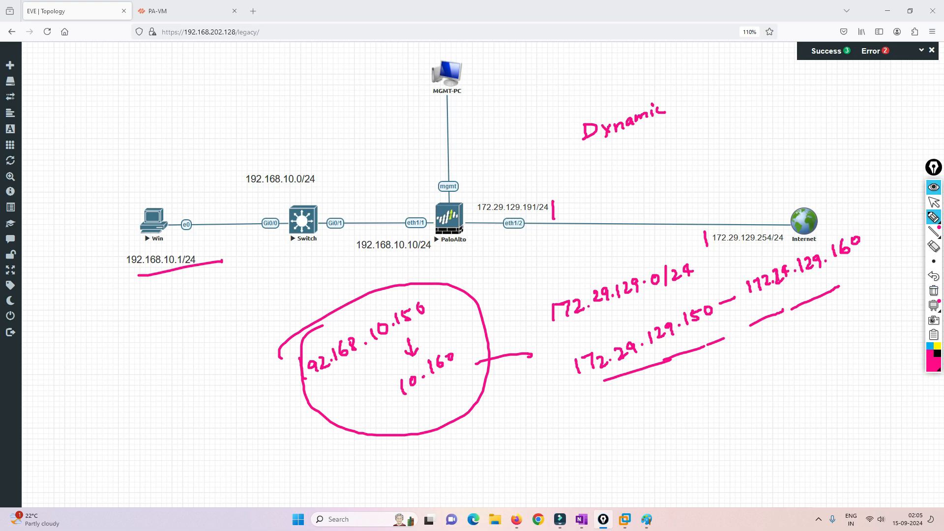
left_click(934, 290)
left_click(933, 202)
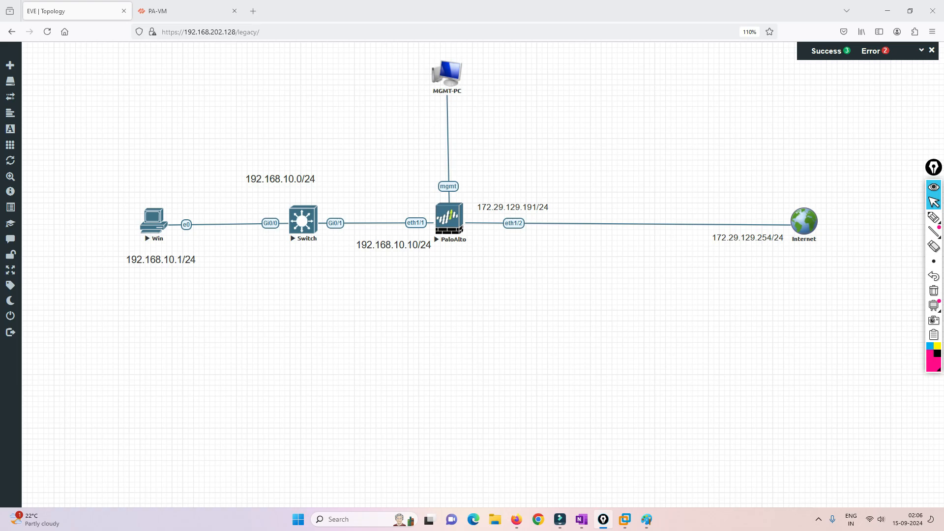
left_click(934, 217)
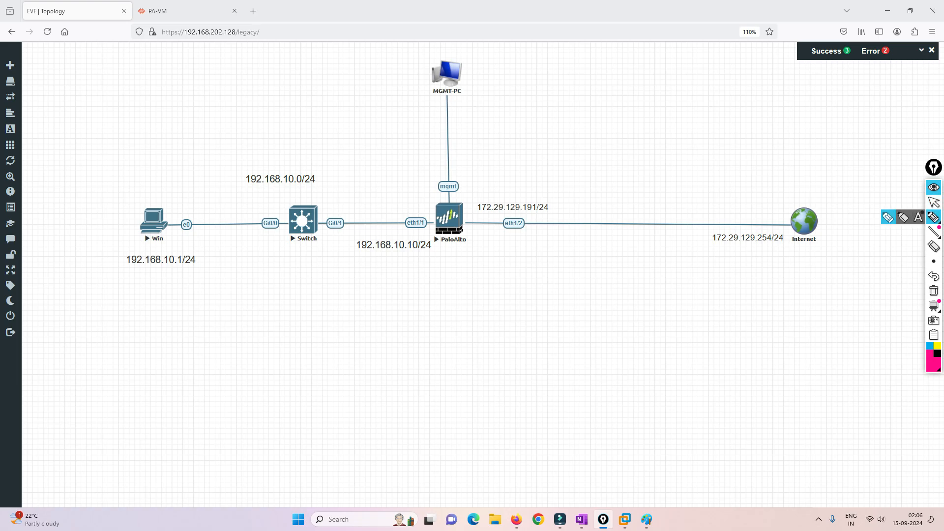
left_click_drag(370, 201, 382, 196)
mouse_move(378, 197)
left_mouse_down()
mouse_move(376, 208)
mouse_move(384, 204)
left_mouse_up()
mouse_move(386, 196)
left_mouse_down()
mouse_move(387, 204)
mouse_move(394, 191)
left_mouse_up()
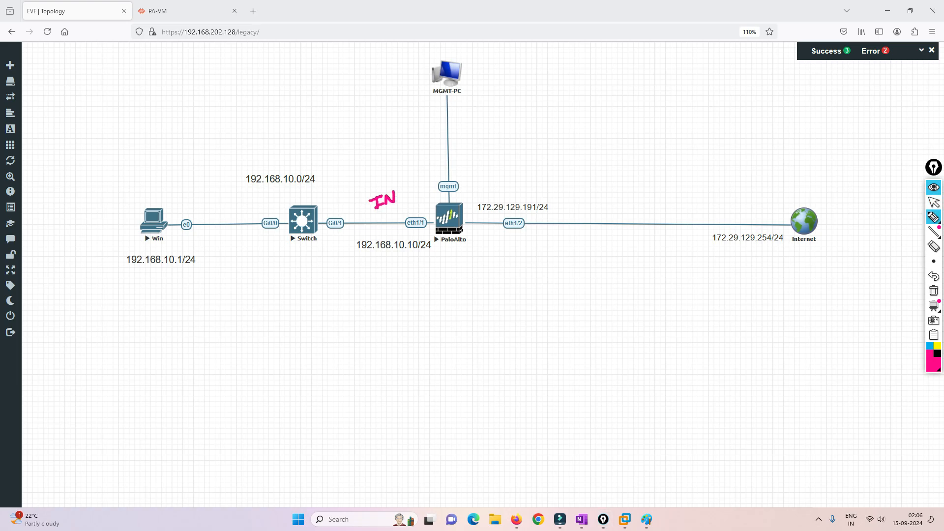
left_click_drag(547, 189, 546, 190)
left_click_drag(554, 184, 563, 183)
mouse_move(565, 185)
left_mouse_down()
mouse_move(572, 181)
mouse_move(569, 194)
left_mouse_up()
left_click_drag(369, 256, 427, 251)
left_click_drag(479, 222, 529, 214)
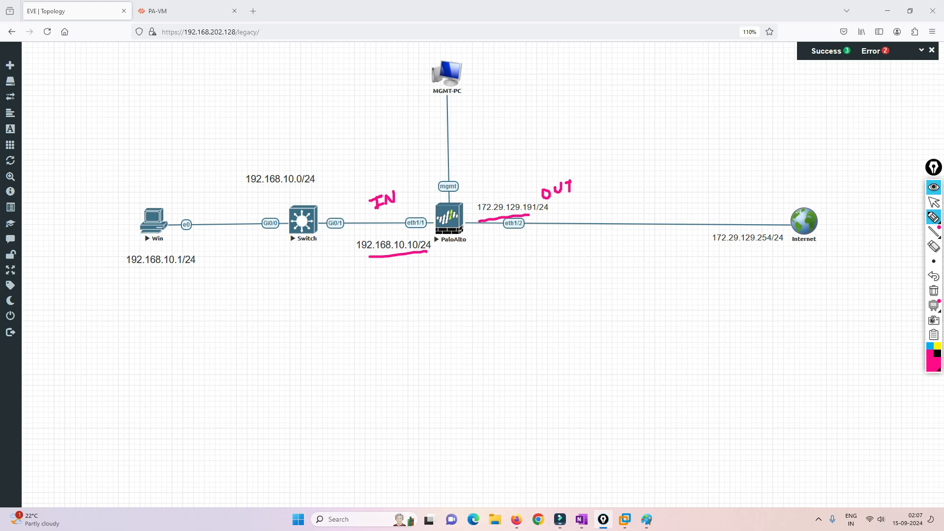
left_click_drag(905, 35, 903, 50)
mouse_move(913, 12)
left_mouse_down()
mouse_move(888, 32)
mouse_move(900, 14)
left_mouse_up()
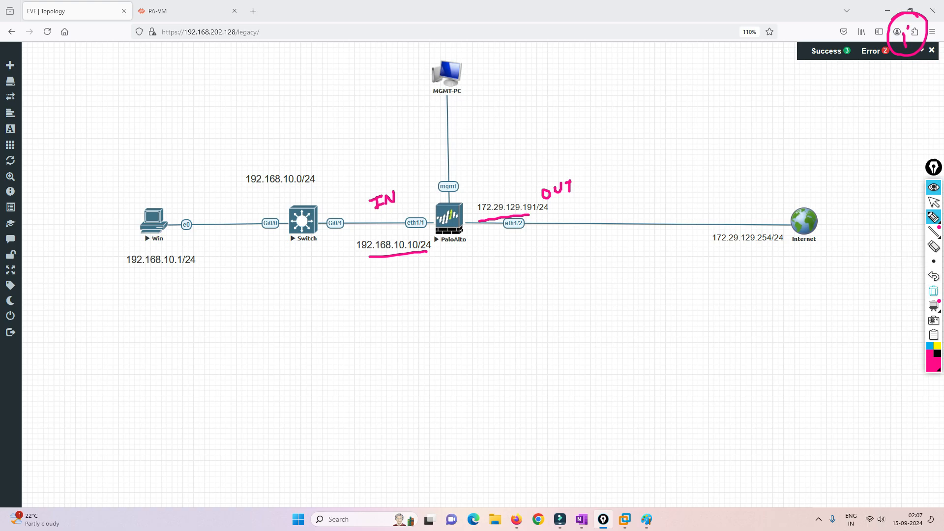
left_click(934, 290)
left_click(934, 202)
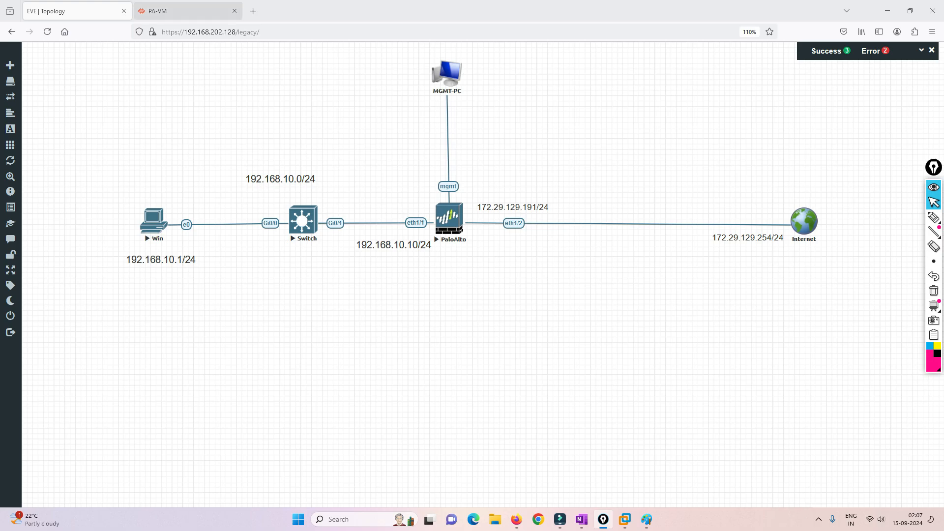
In the PA-VM interface, review the ethernet interfaces and the Inside and Outside zones
left_click(183, 11)
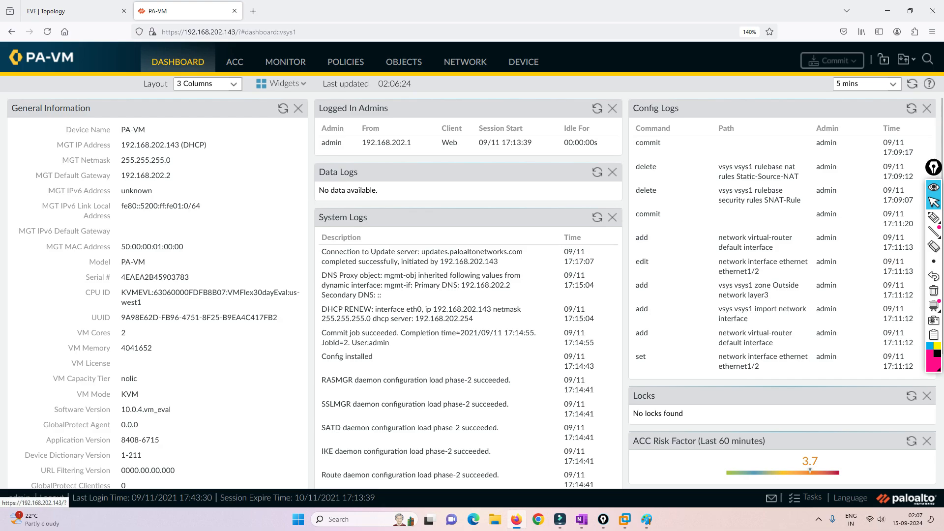
left_click(465, 61)
left_click(47, 103)
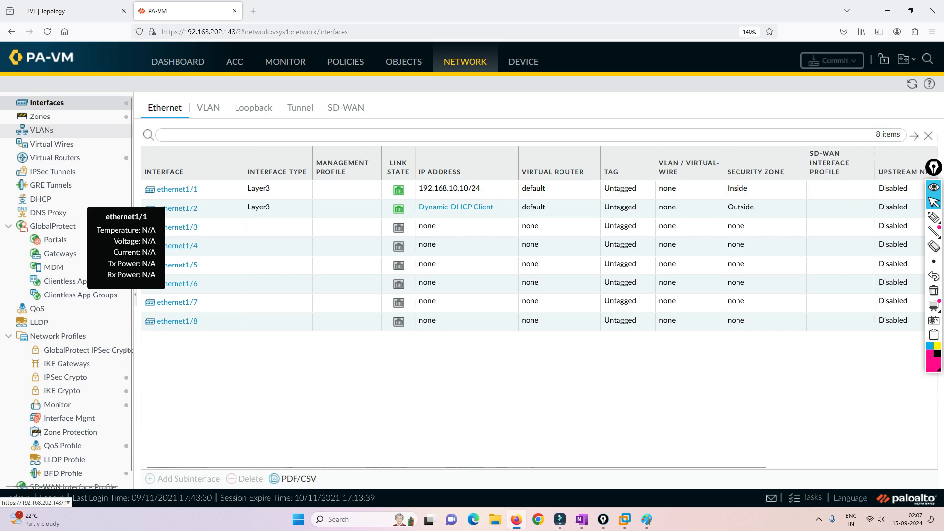
left_click(41, 116)
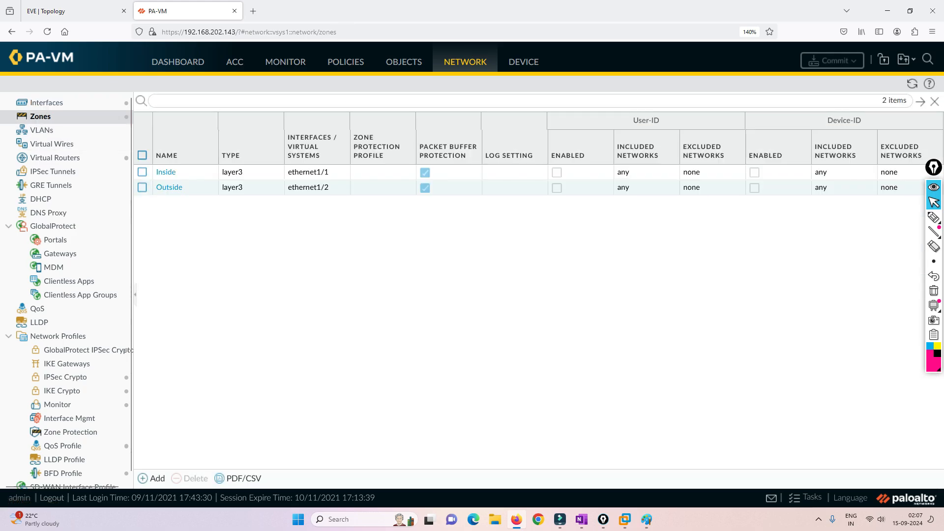
Open the NAT policy rulebase, which still has 0 rules
left_click(346, 62)
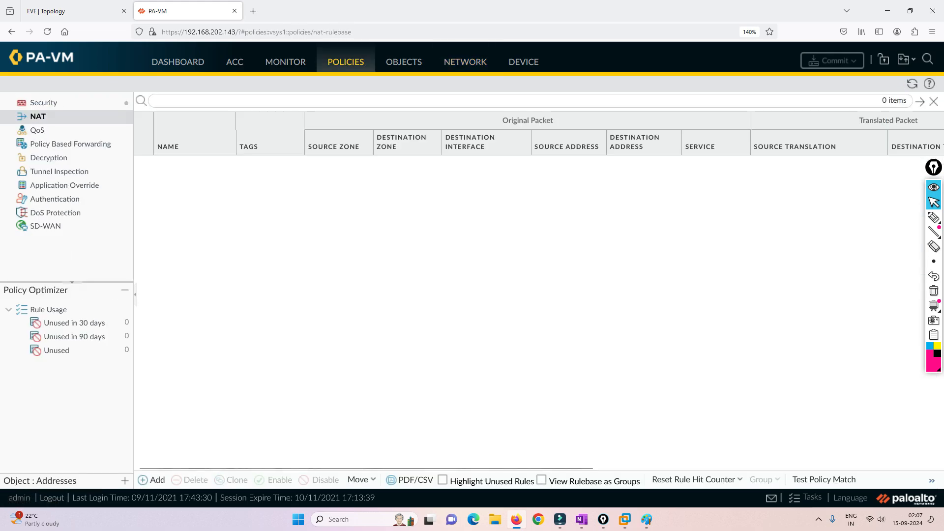
left_click(44, 102)
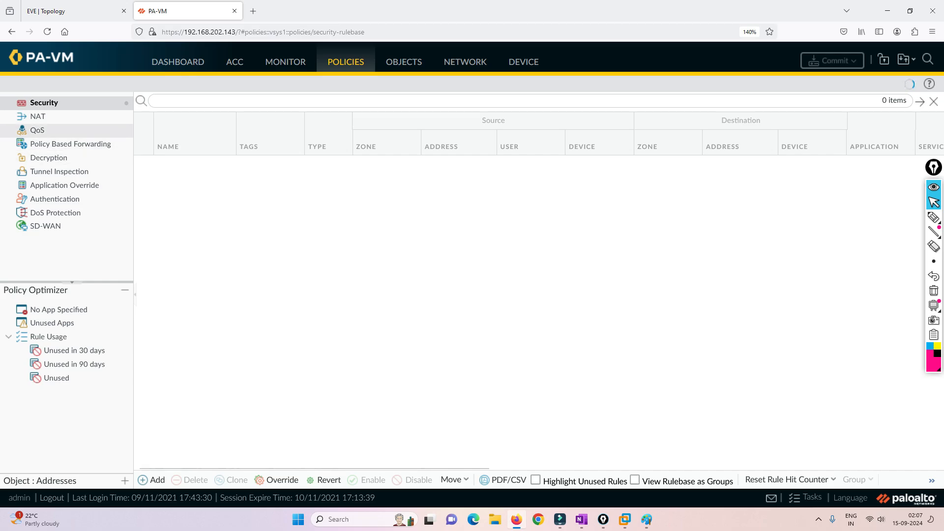
left_click(38, 117)
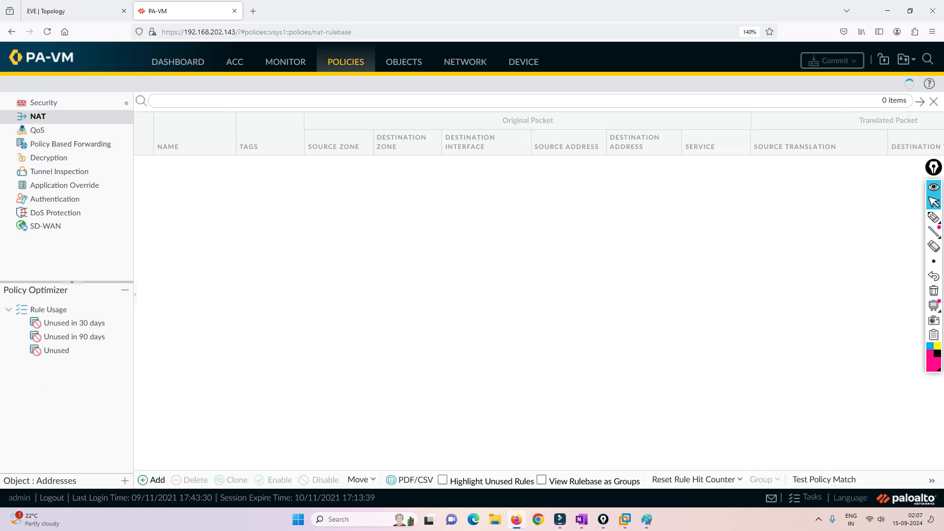
Add a new NAT rule named Dynamic-Source-NAT
left_click(152, 479)
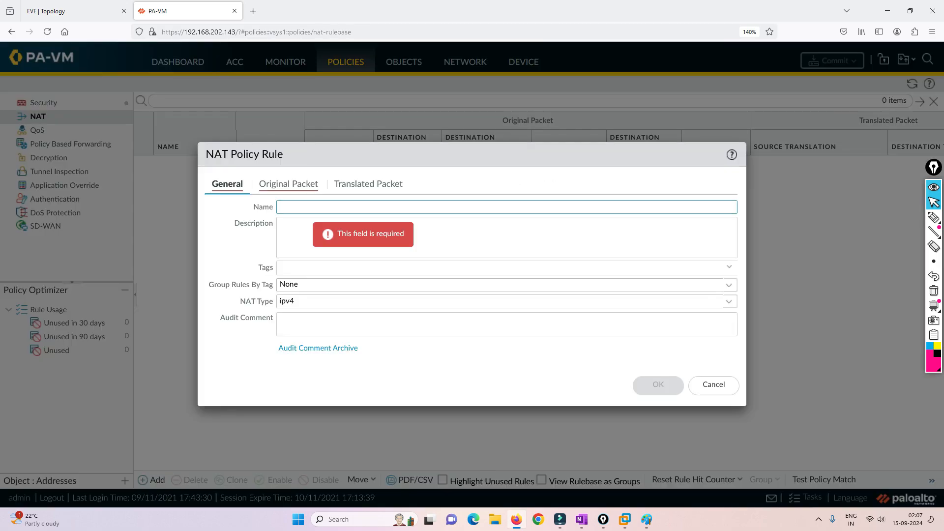
type("Dynamic-Sou")
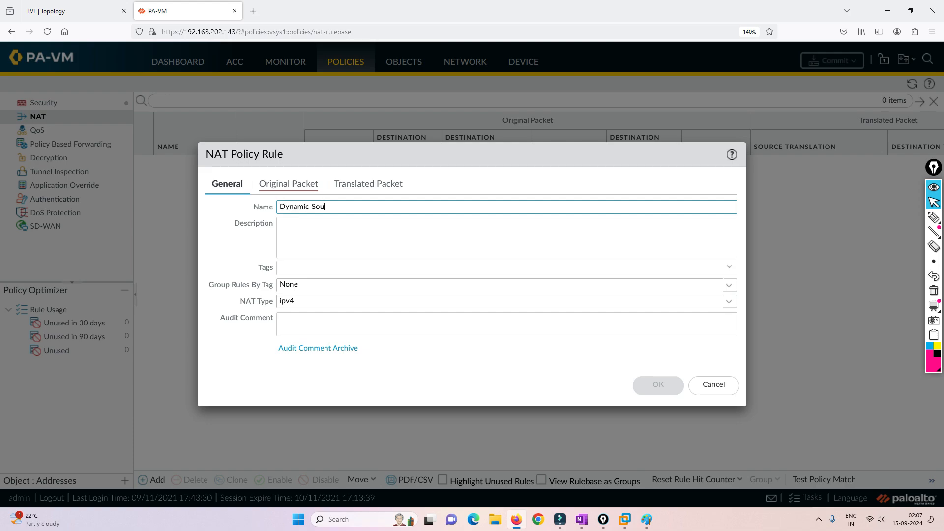
type("rce NAT")
type("-")
Match source zone Inside and destination zone Outside on the original packet
left_click(288, 183)
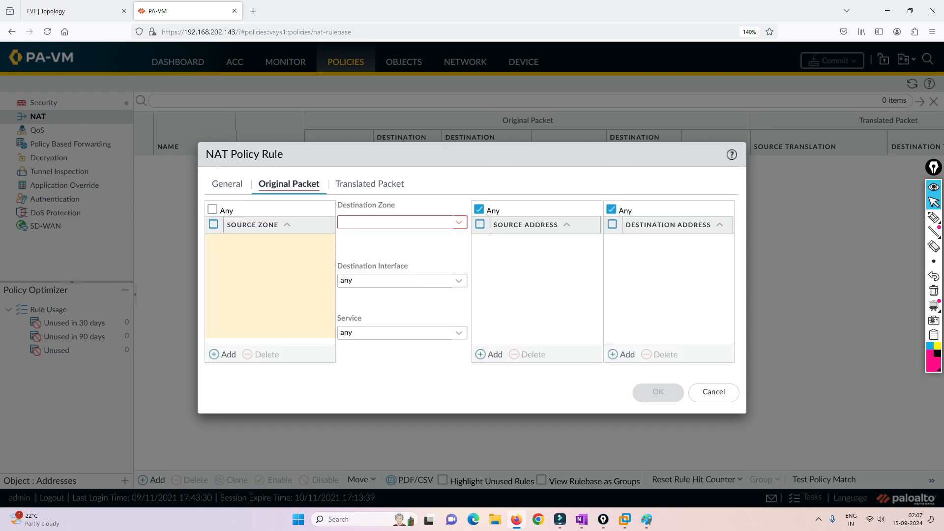
left_click(227, 355)
left_click(240, 258)
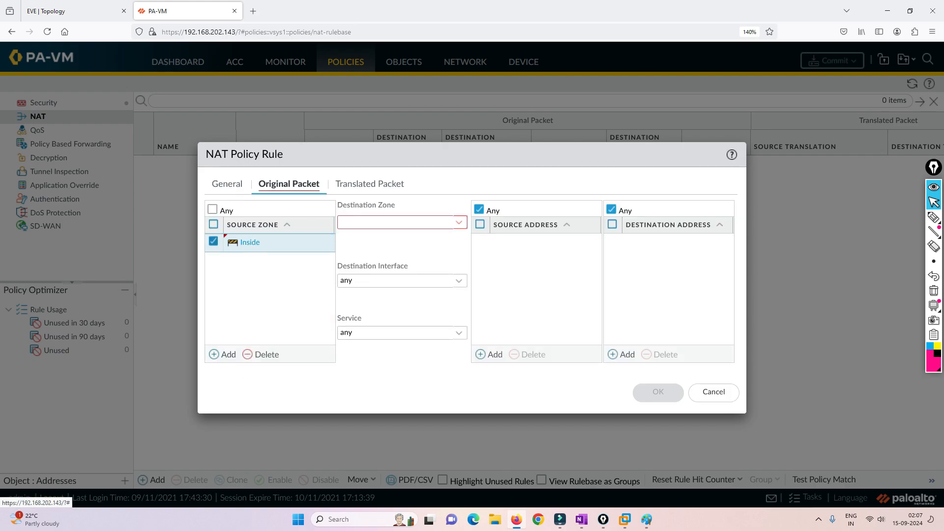
left_click(399, 222)
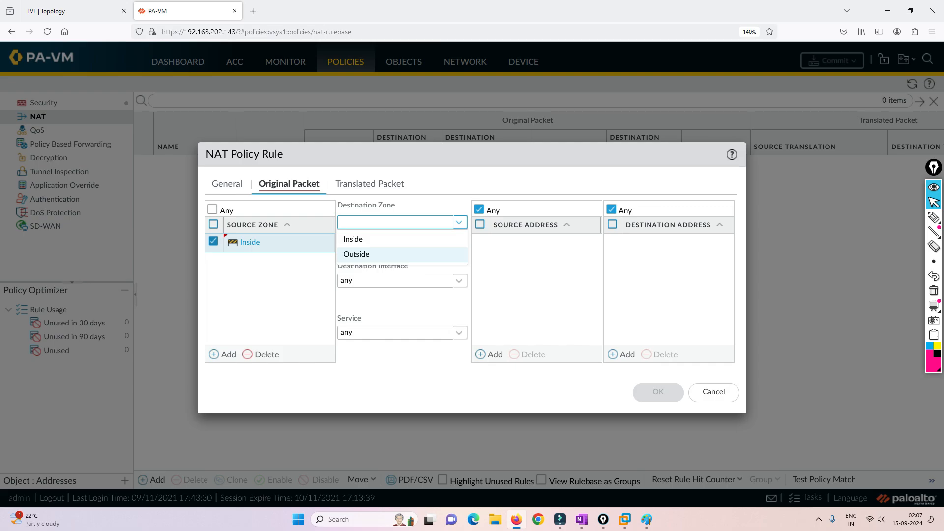
left_click(356, 254)
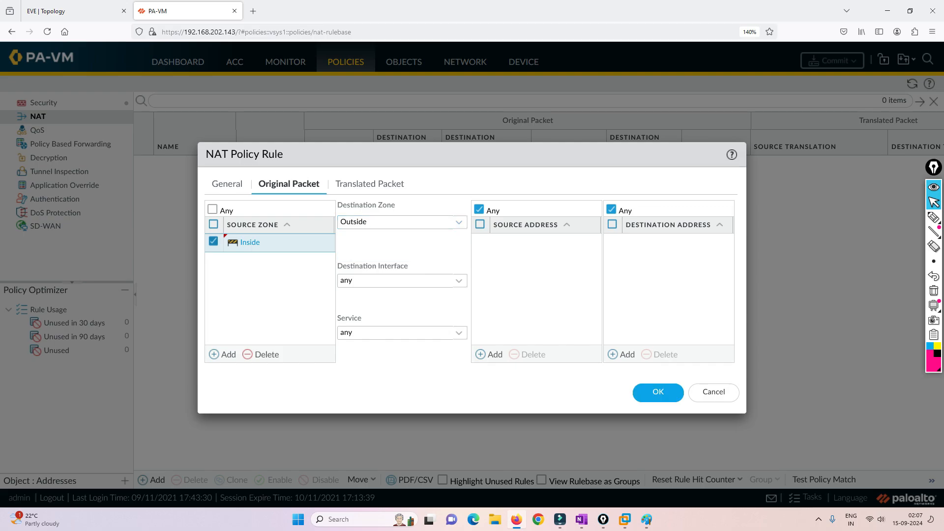
Add the source address range 192.168.10.150-192.168.10.160 to the rule
left_click(490, 355)
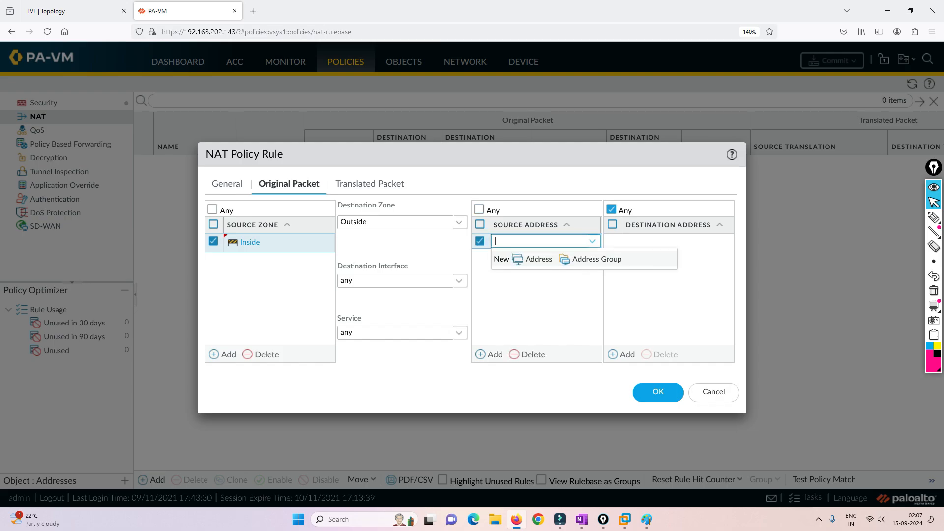
type("192.")
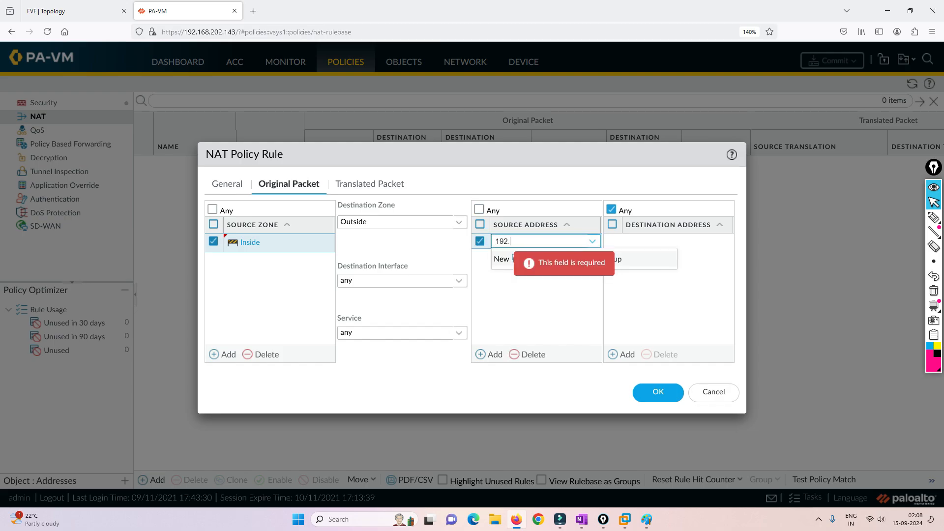
type("168.")
type("1")
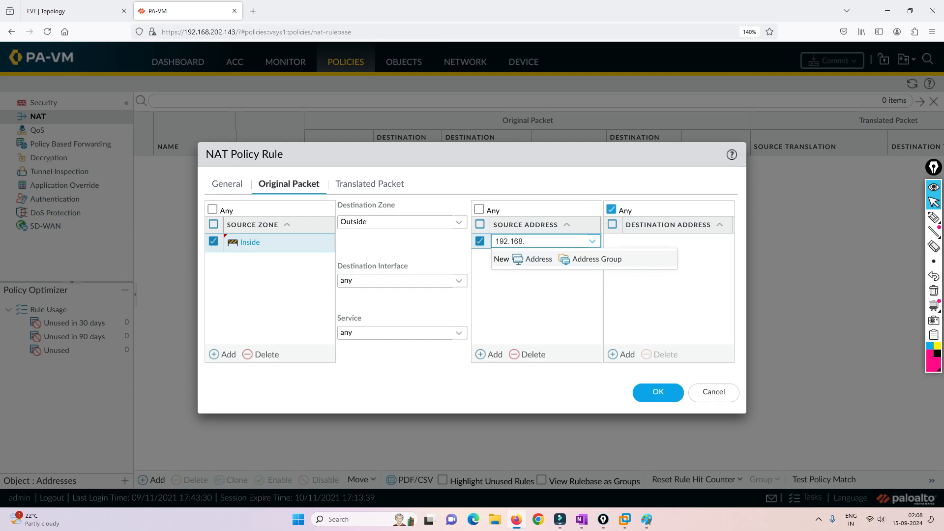
type("0.150")
left_click(74, 10)
key("ctrl+Tab")
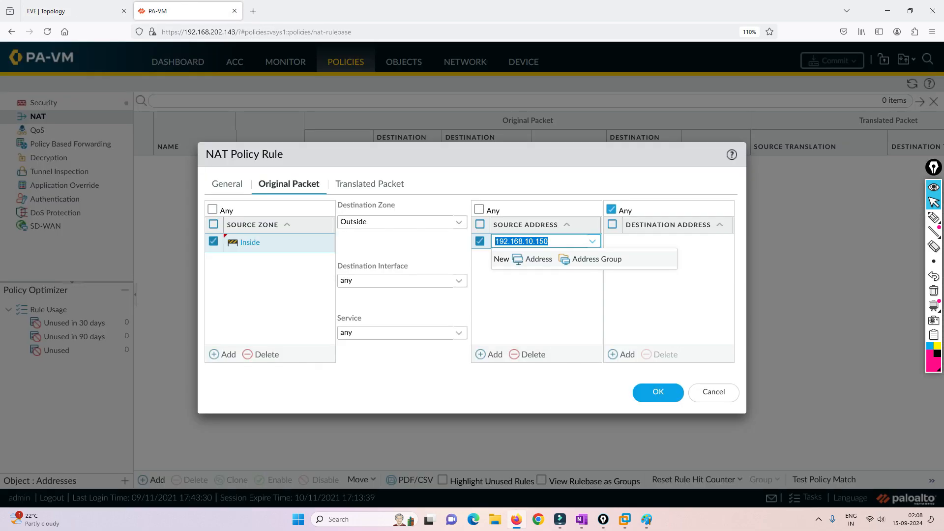
key("Right")
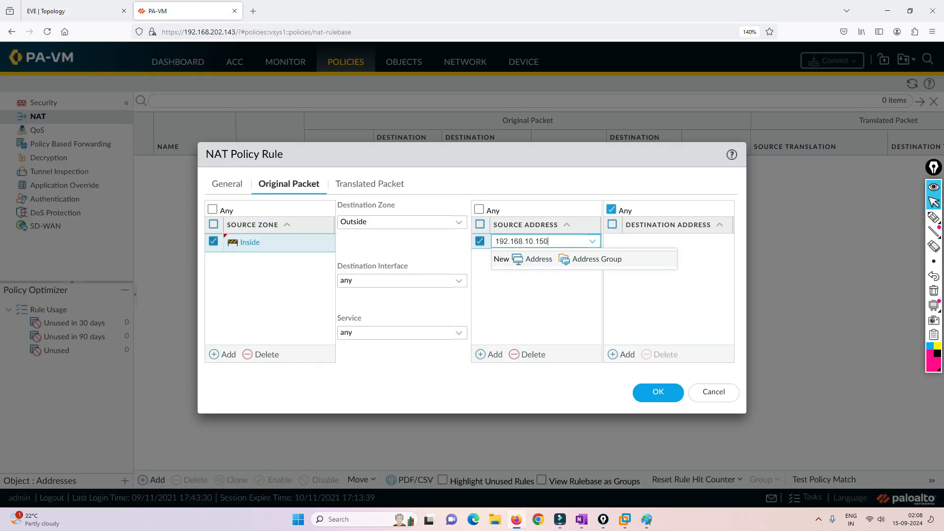
type("-192.168.10.160")
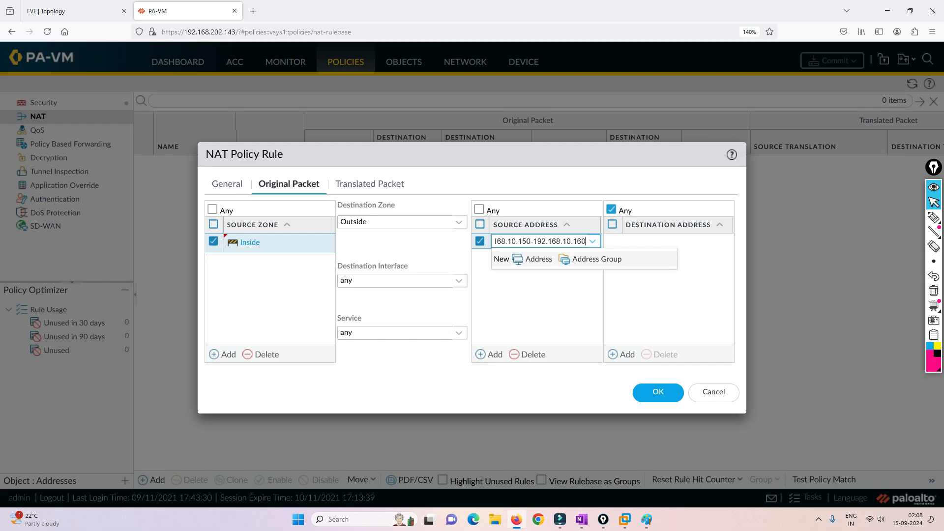
key("Return")
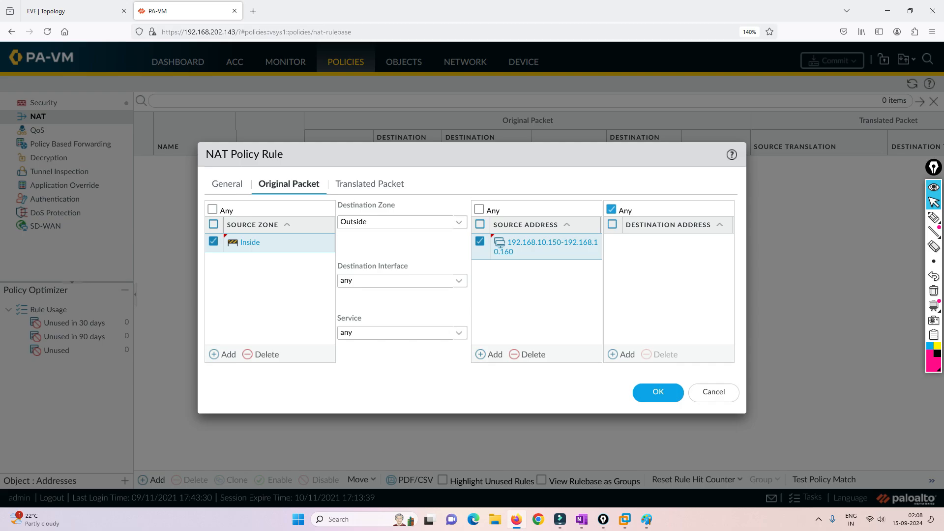
left_click(369, 184)
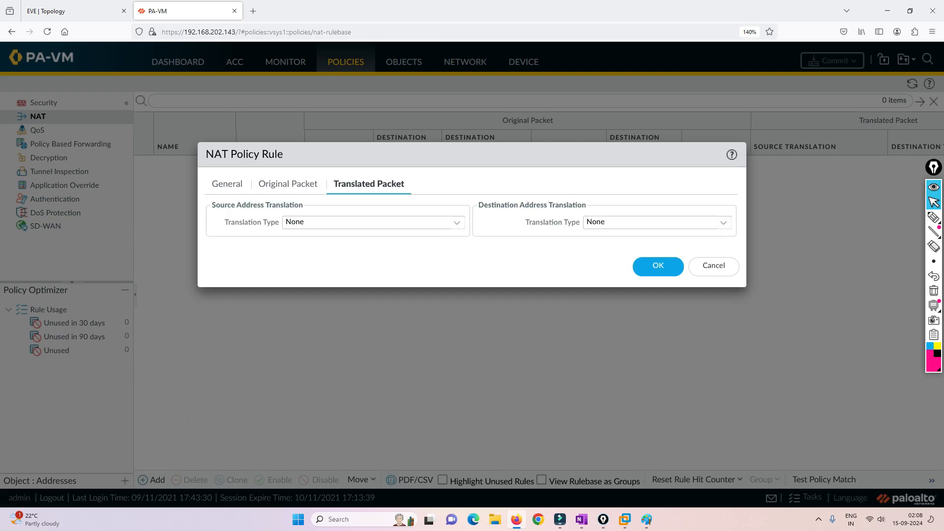
Set the source translation type to Dynamic IP and enter a translated address range
left_click(456, 223)
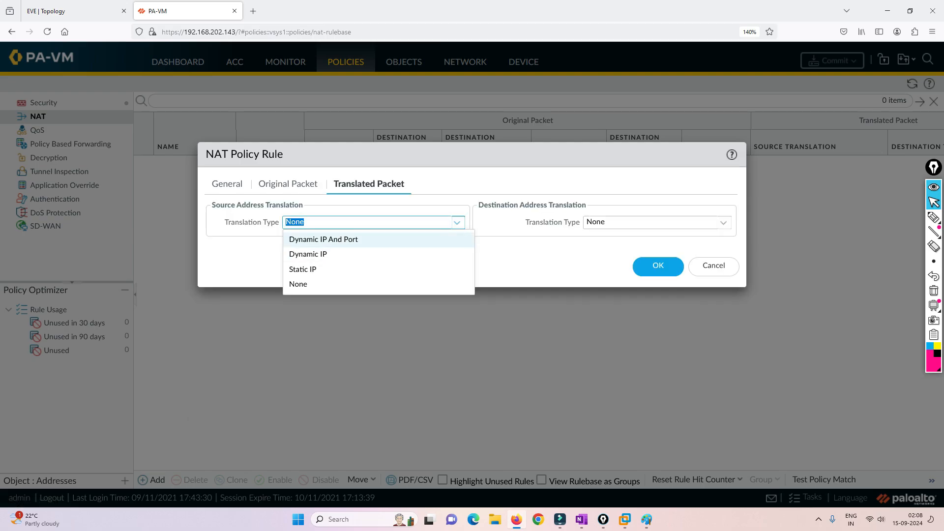
key("Return")
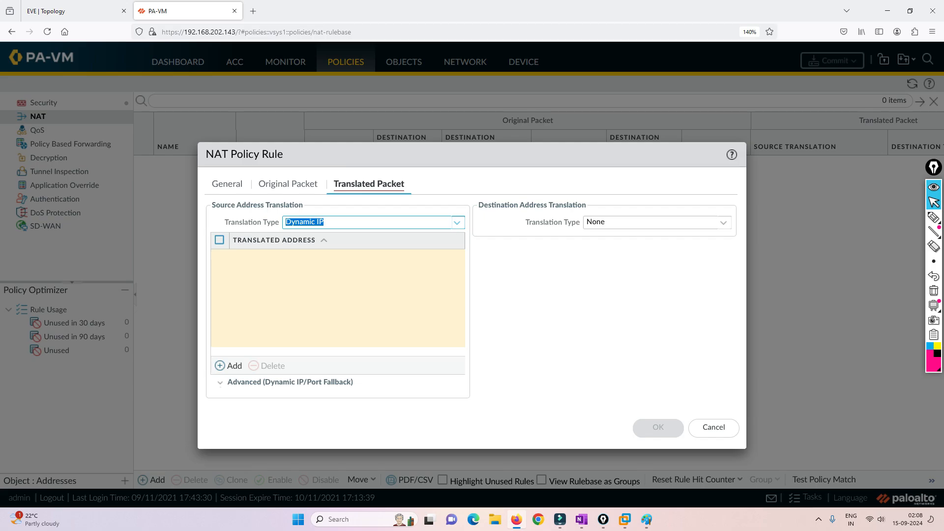
left_click(231, 366)
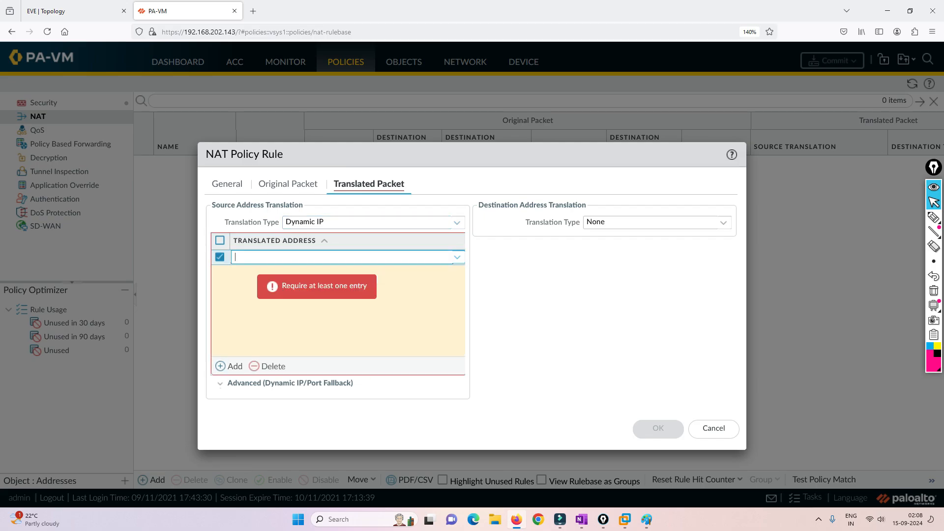
type("172.12")
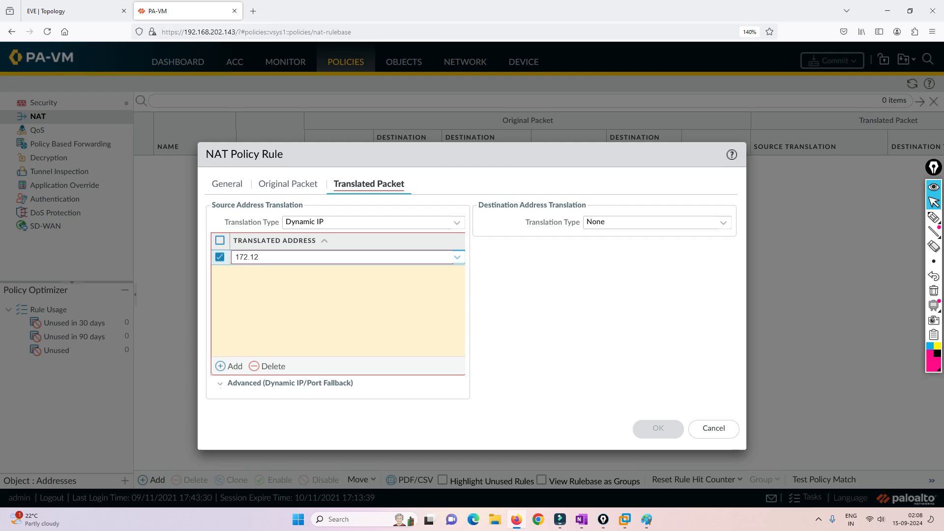
type("9.29.")
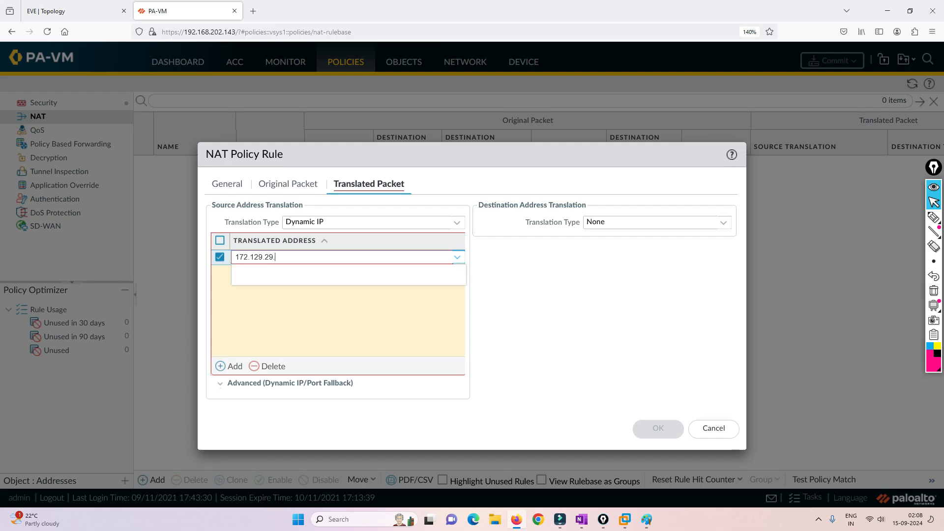
type("150-192.")
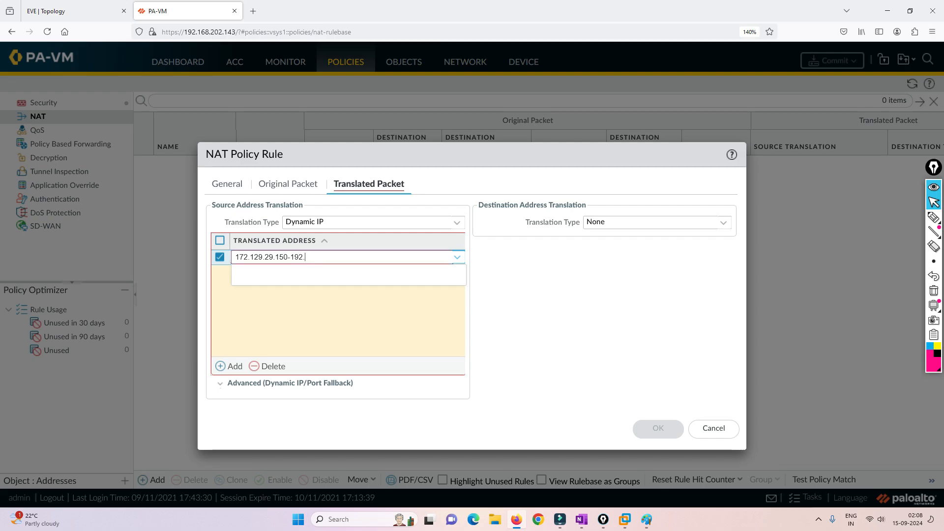
key("BackSpace")
key("BackSpace")
key("BackSpace")
type("72.1")
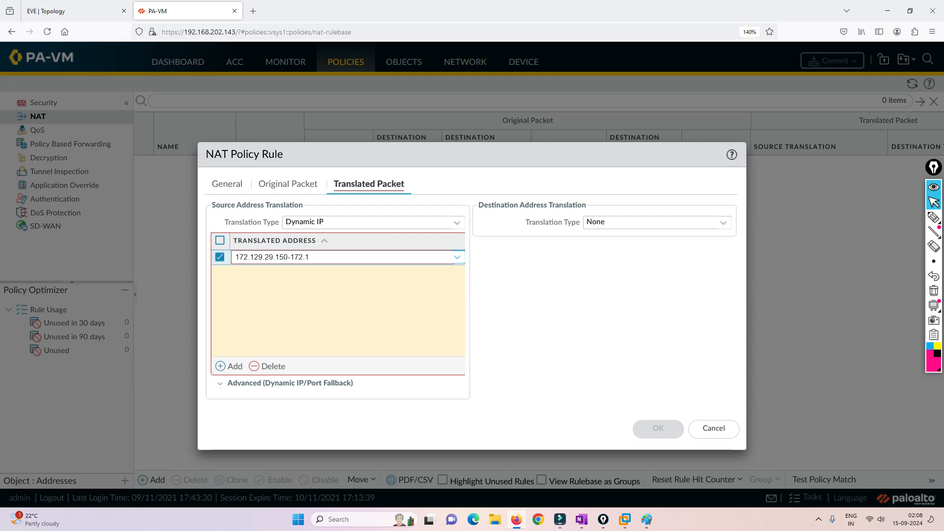
type("29.29.160")
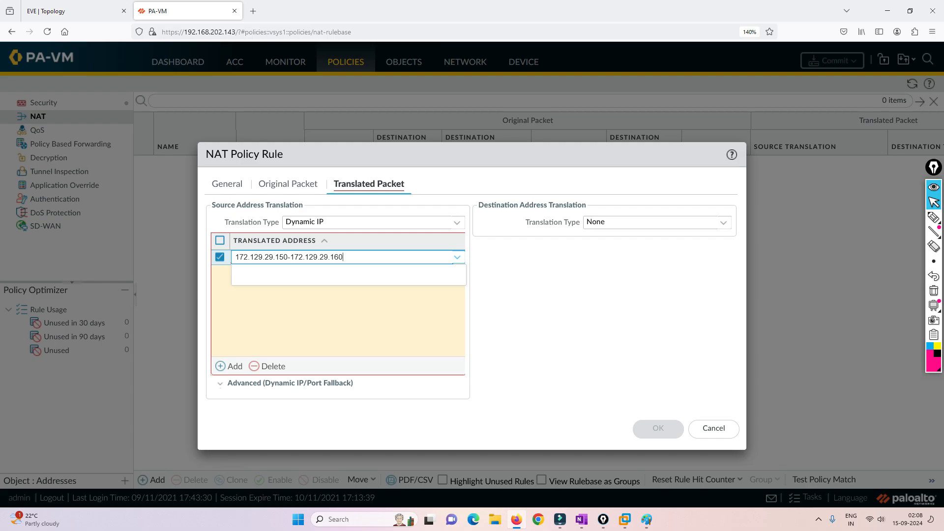
Check the topology and correct the translated range to 172.29.129.150-172.29.129.160
key("ctrl+Page_Up")
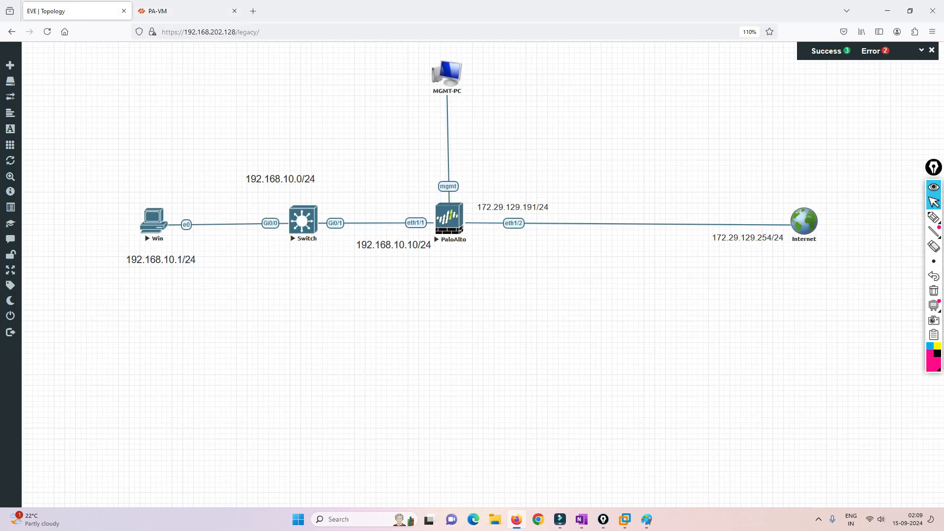
key("ctrl+Page_Down")
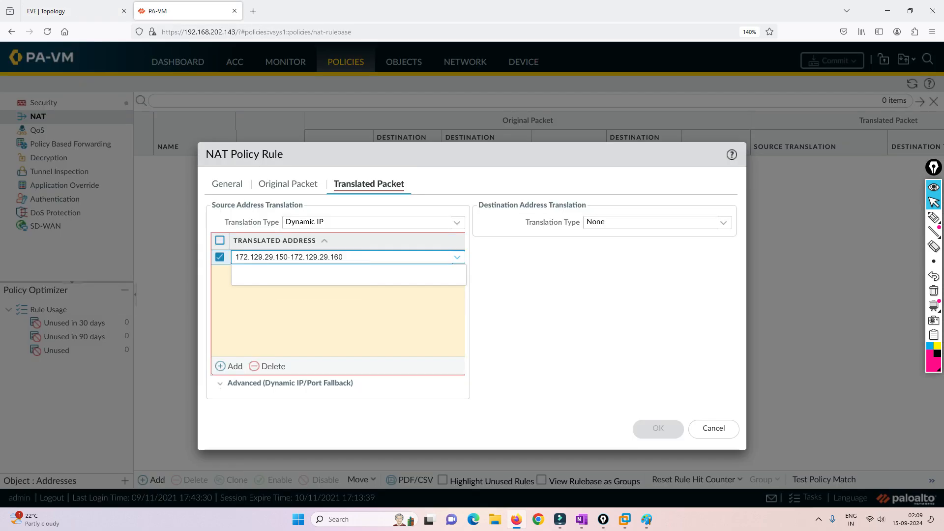
key("BackSpace")
type("1")
key("BackSpace")
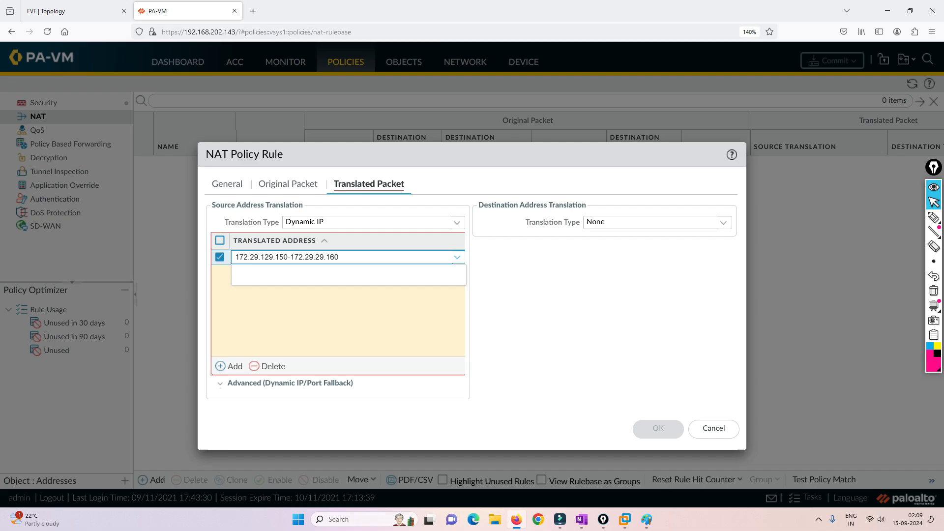
type("1")
key("Return")
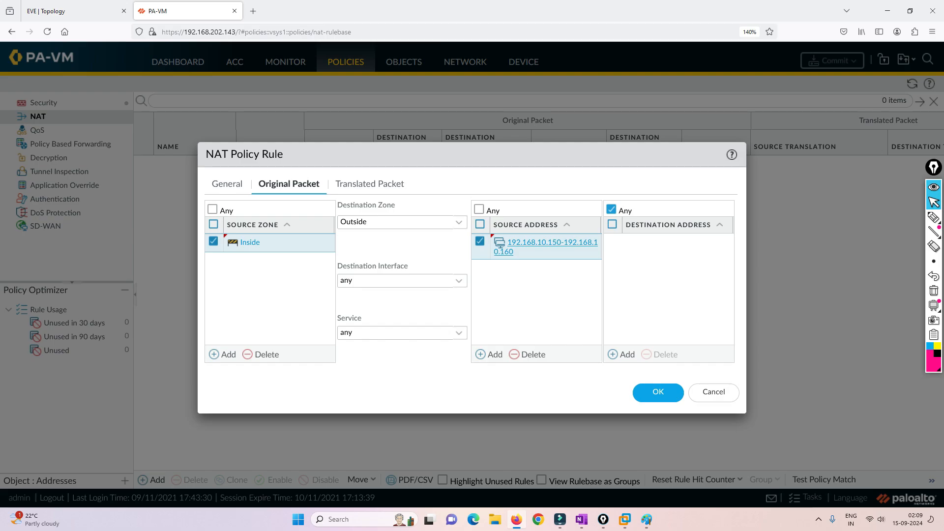
left_click(370, 184)
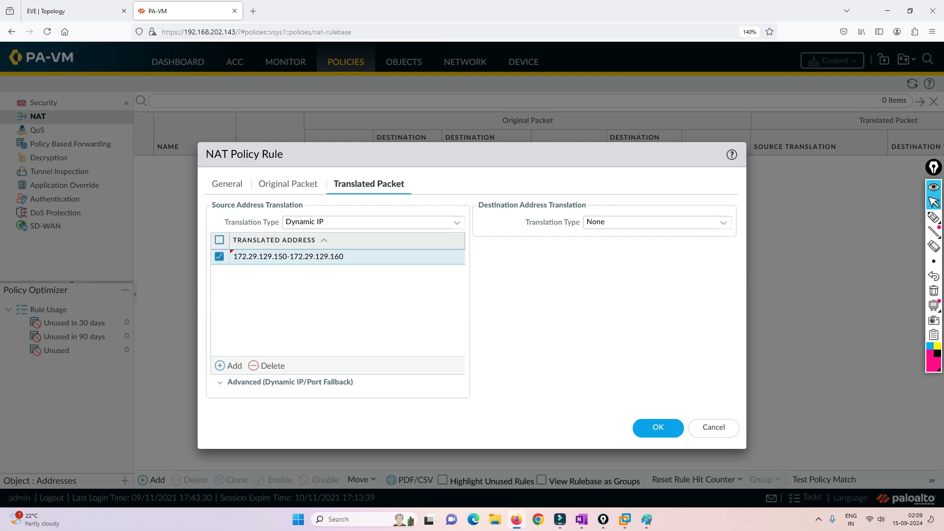
Expand the advanced fallback options and annotate the translated range, noting it holds 10 addresses
left_click(220, 382)
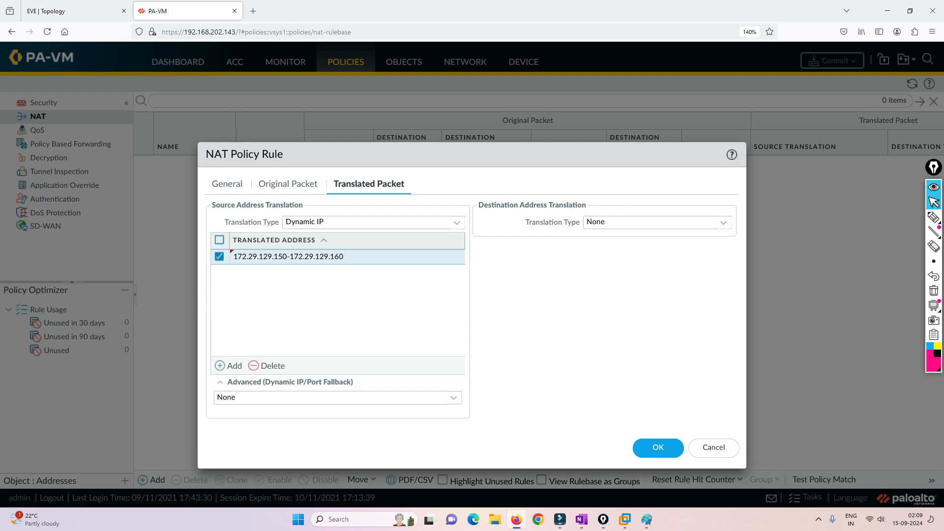
left_click(933, 217)
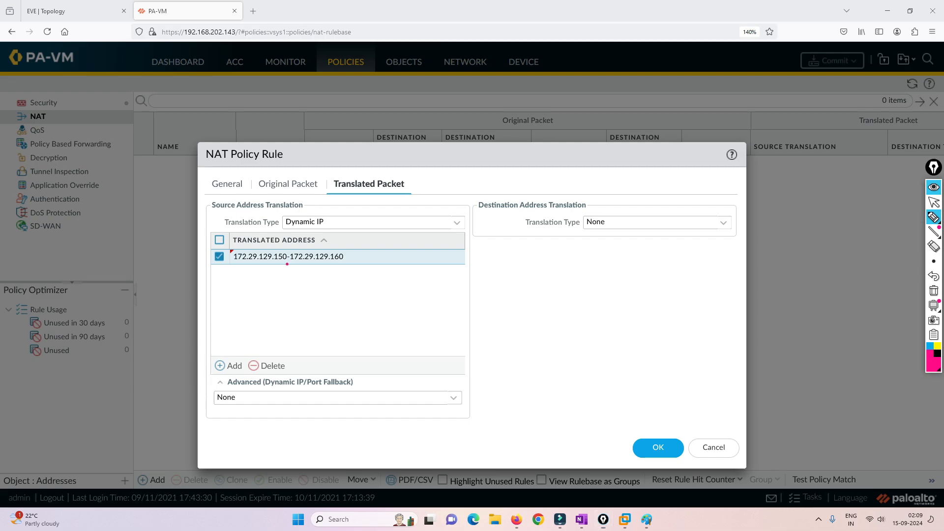
left_click_drag(287, 264, 316, 263)
left_click_drag(360, 252, 359, 261)
left_click_drag(321, 190, 325, 183)
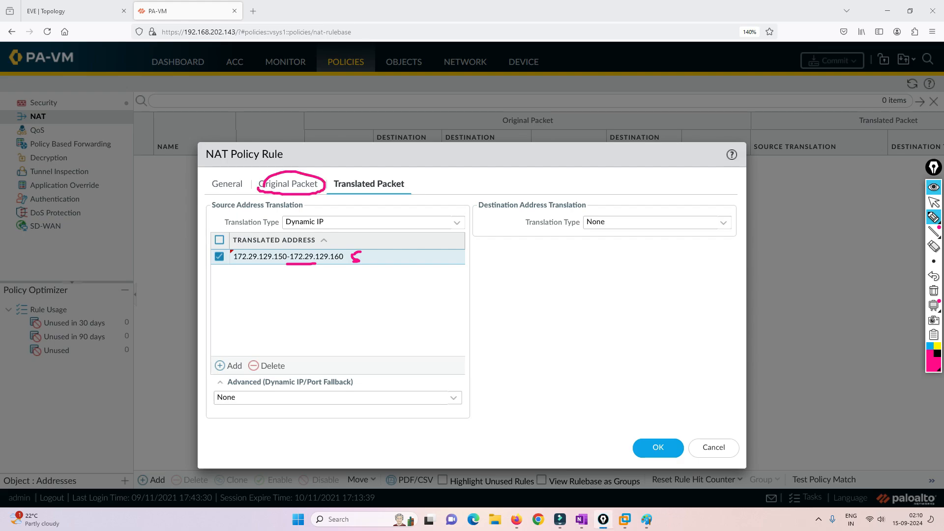
mouse_move(246, 298)
left_mouse_down()
mouse_move(248, 308)
mouse_move(255, 297)
mouse_move(329, 281)
left_mouse_up()
left_click(270, 296)
mouse_move(370, 242)
left_mouse_down()
mouse_move(351, 244)
mouse_move(343, 260)
mouse_move(352, 272)
mouse_move(377, 246)
mouse_move(358, 243)
mouse_move(391, 252)
left_mouse_up()
left_click_drag(392, 244, 382, 257)
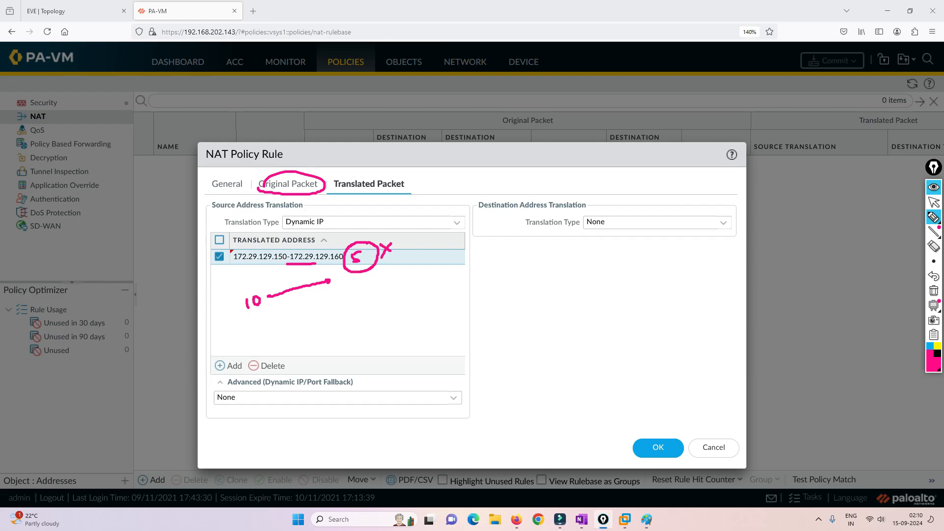
left_click(933, 202)
Try the translated-address and interface-address fallbacks, set fallback back to None, and save the rule
left_click(454, 398)
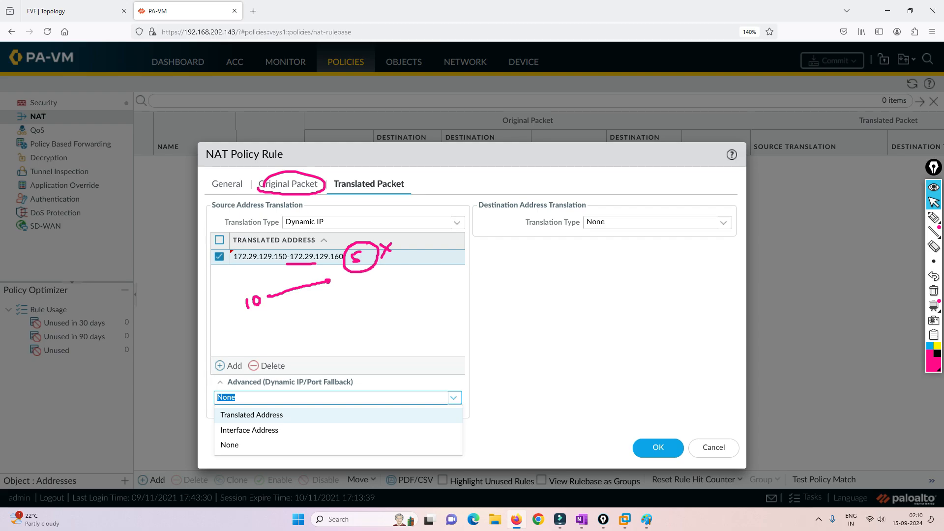
left_click(252, 416)
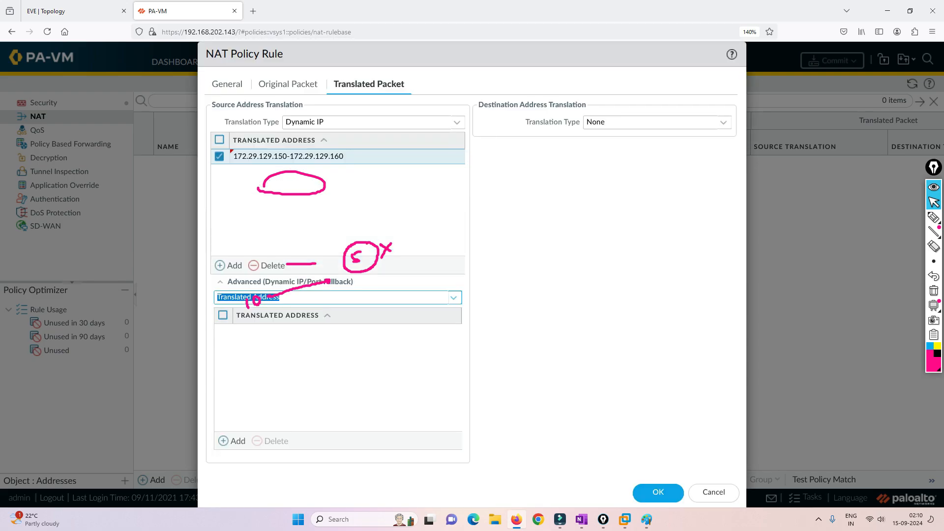
left_click(453, 297)
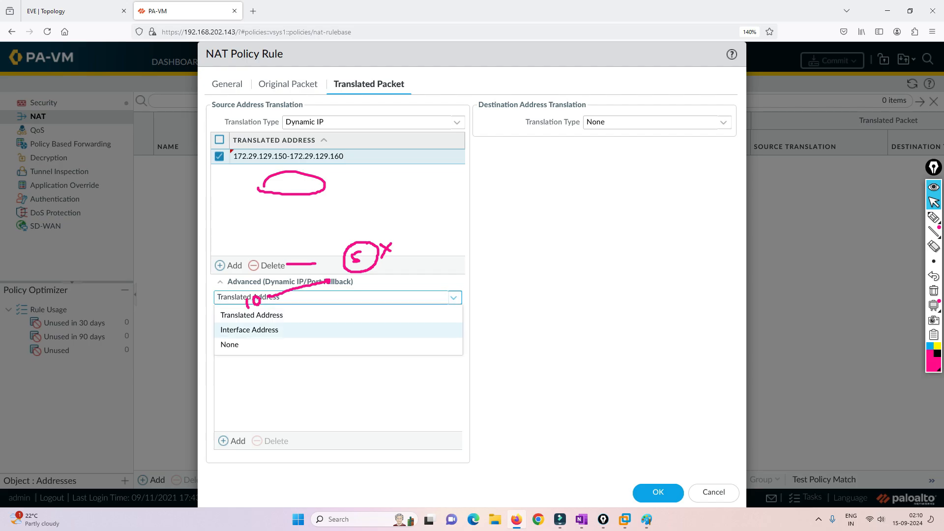
left_click(255, 330)
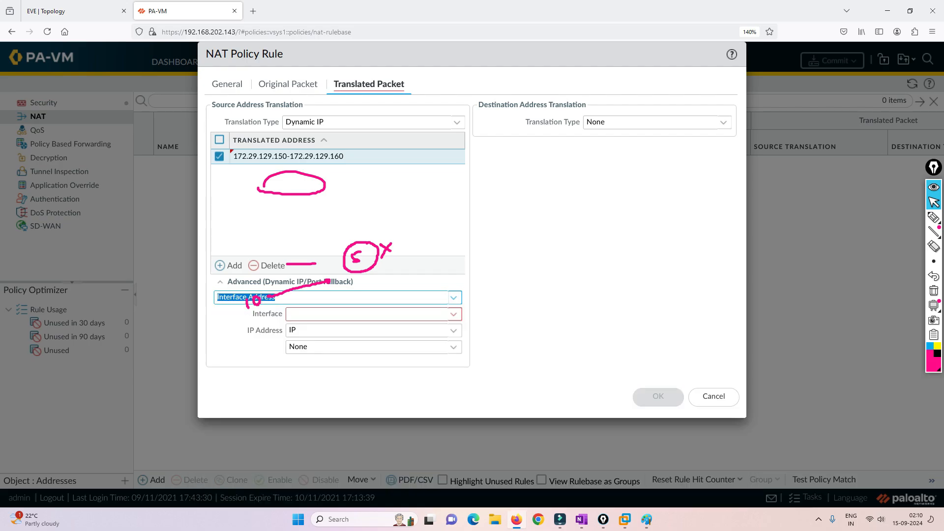
left_click(454, 297)
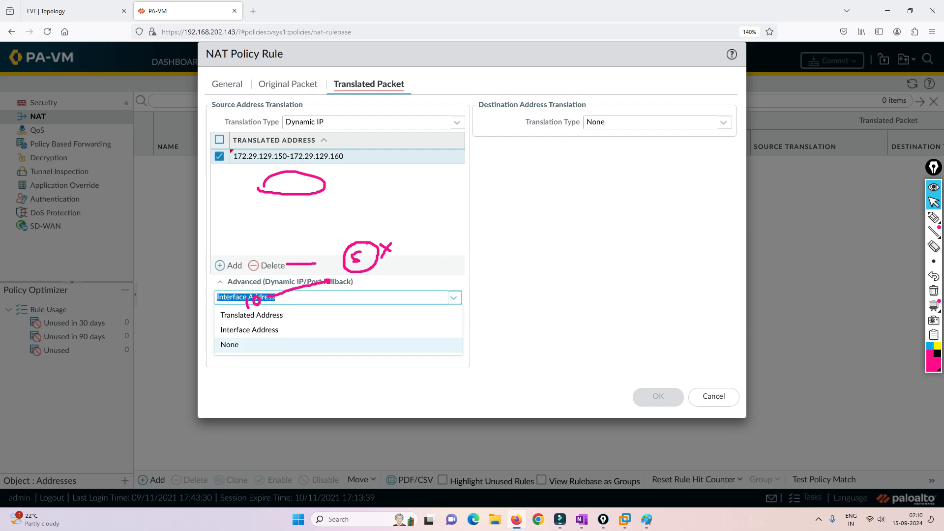
left_click(252, 315)
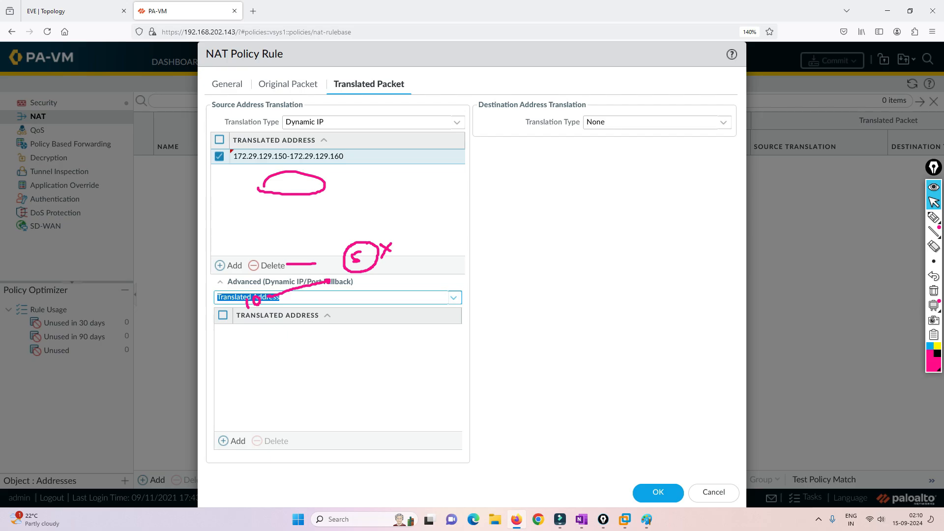
left_click(454, 297)
left_click(252, 344)
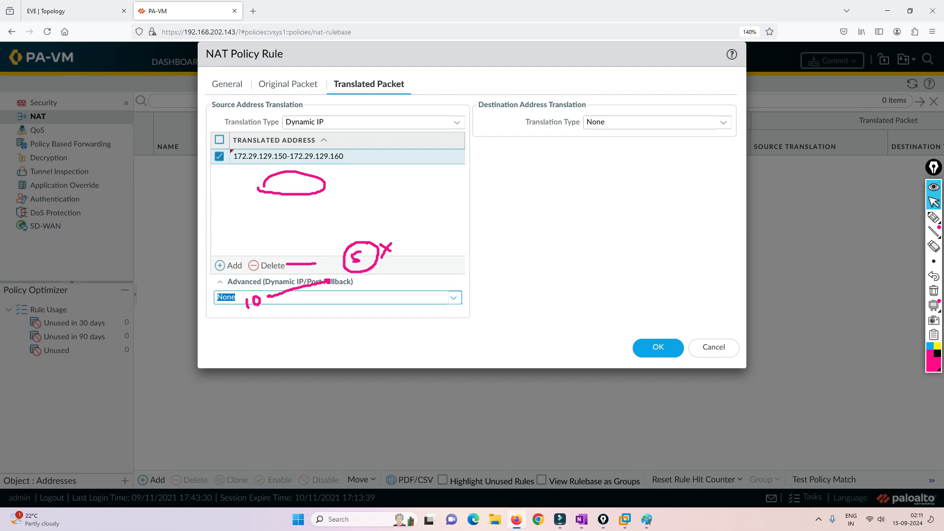
left_click(659, 347)
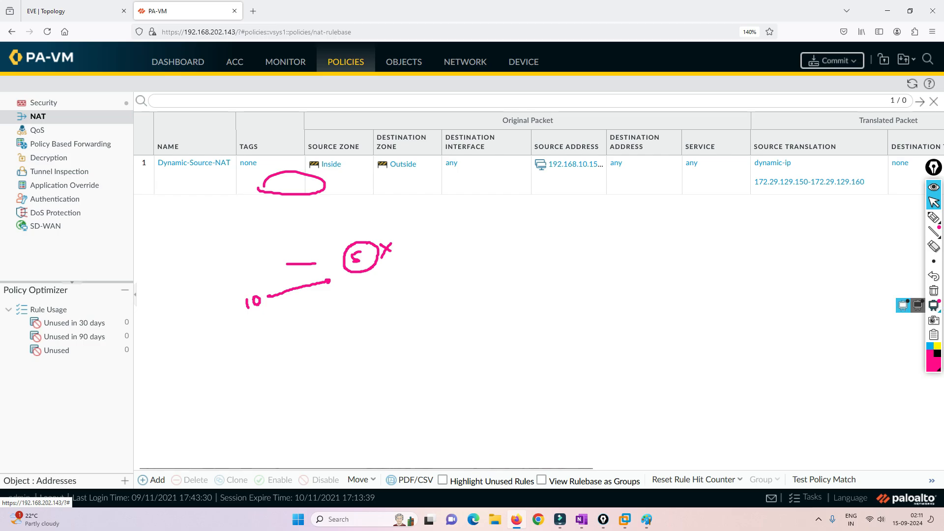
Clear the annotations and create a new security rule named Dynamic-NAT-Rule
left_click(934, 291)
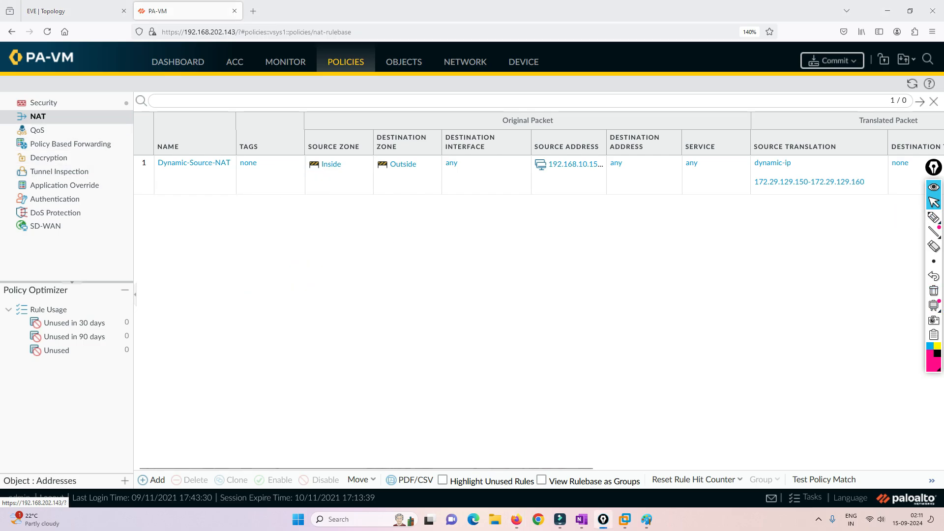
left_click(43, 102)
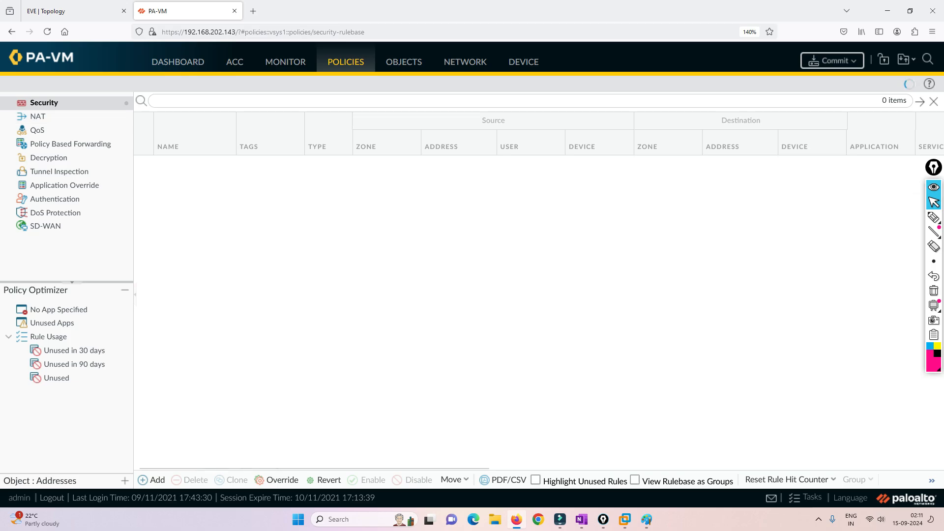
left_click(152, 480)
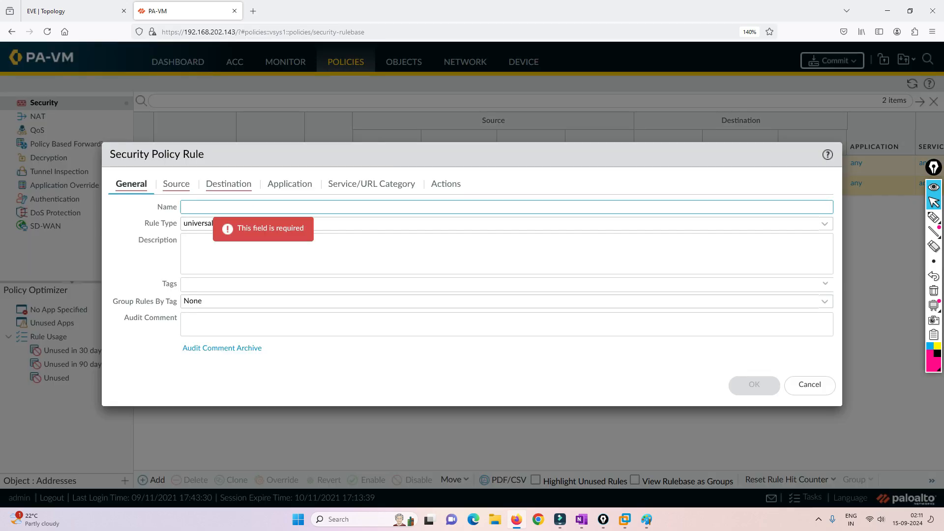
type("Dynamic-NAT")
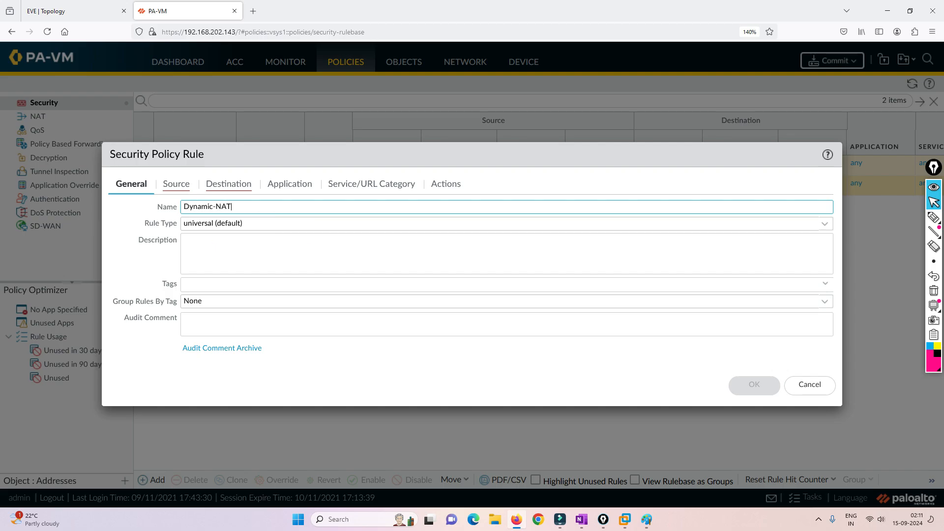
type("-Rulw")
key("BackSpace")
type("e")
Set source zone Inside and source address 192.168.10.150-192.168.10.160
left_click(176, 184)
left_click(131, 354)
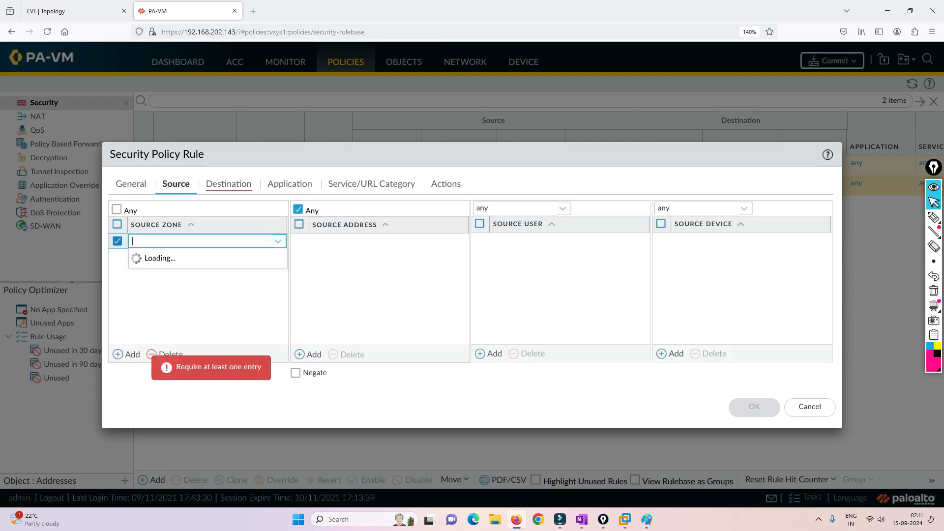
left_click(144, 258)
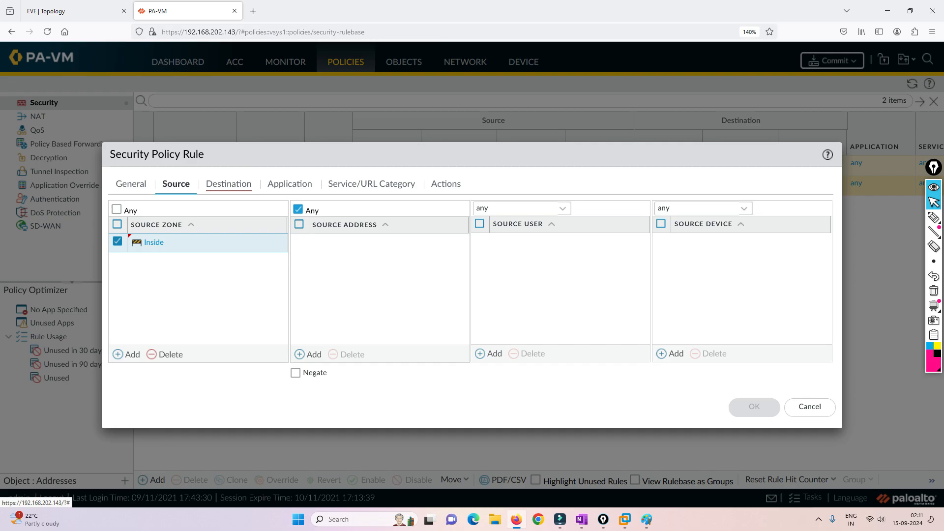
left_click(310, 354)
type("192")
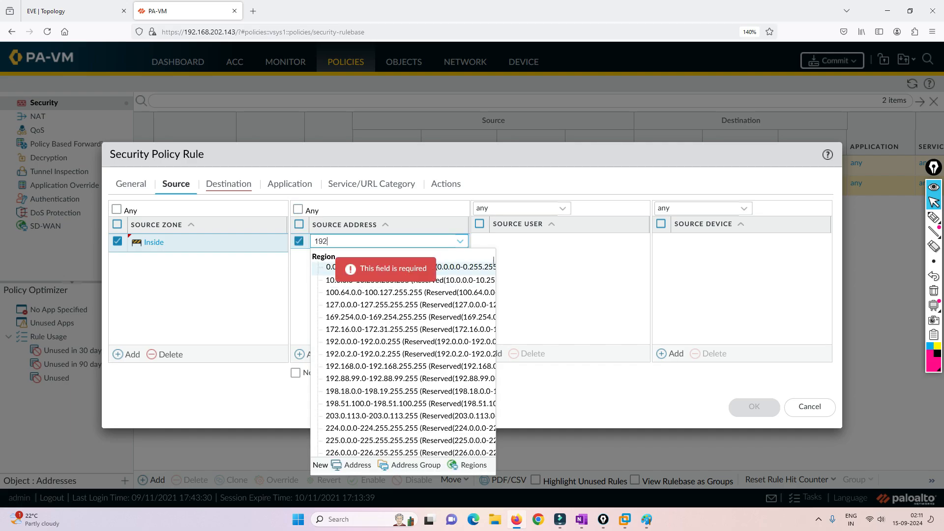
type(".168.10.150-")
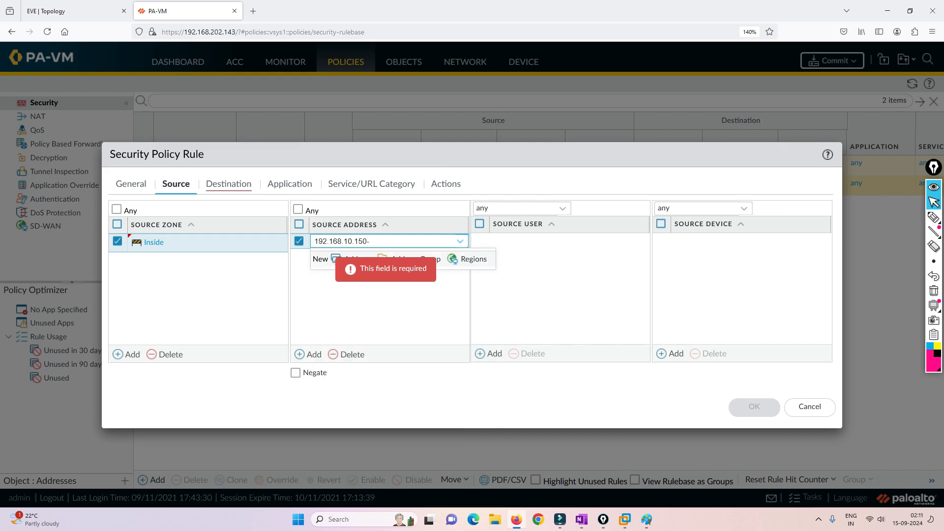
type("192.168.")
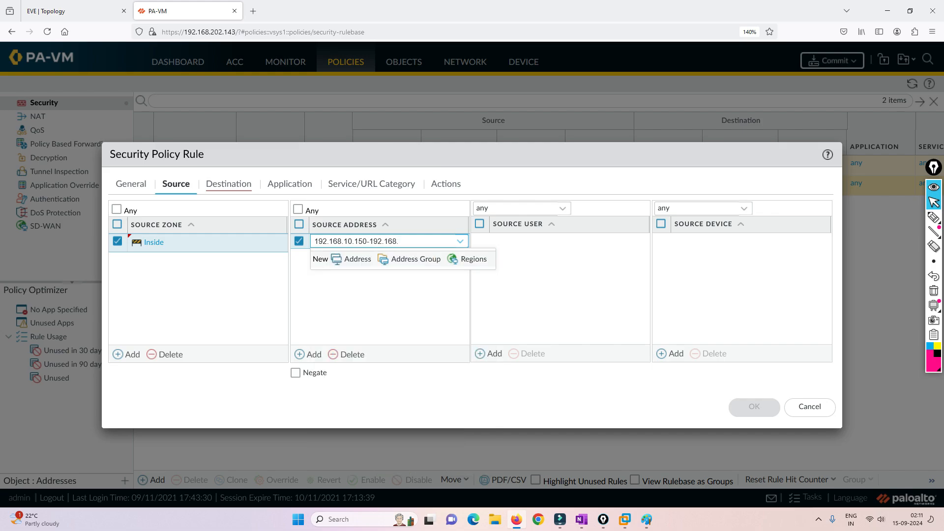
type("10.160")
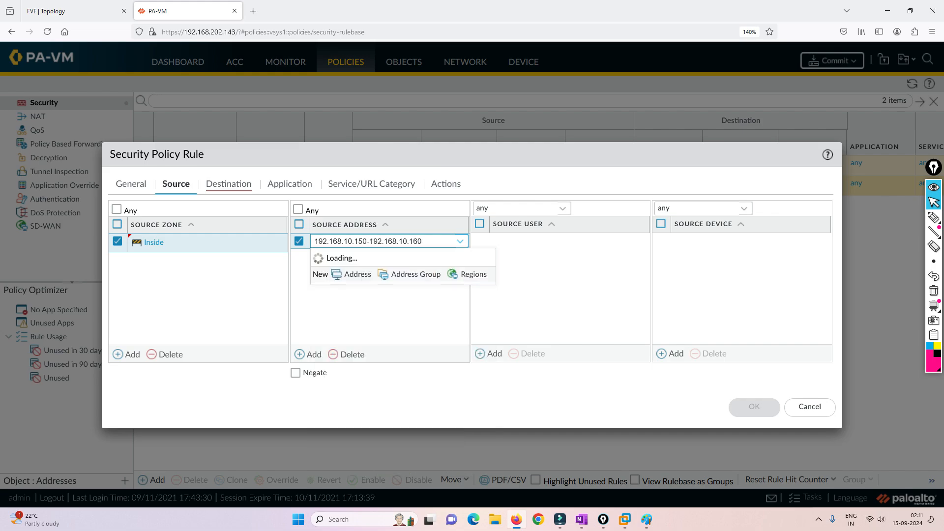
key("Return")
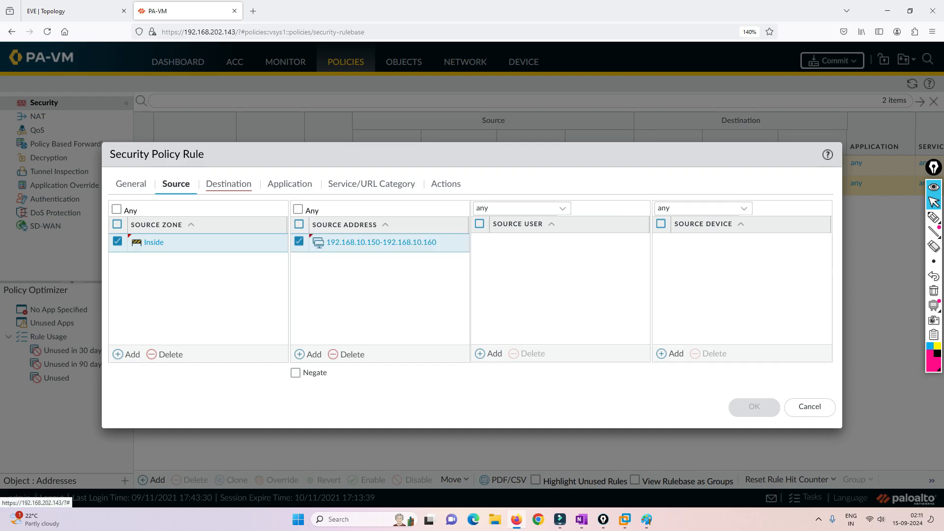
Set destination zone Outside, keep action Allow, save the rule, and commit all changes
left_click(229, 185)
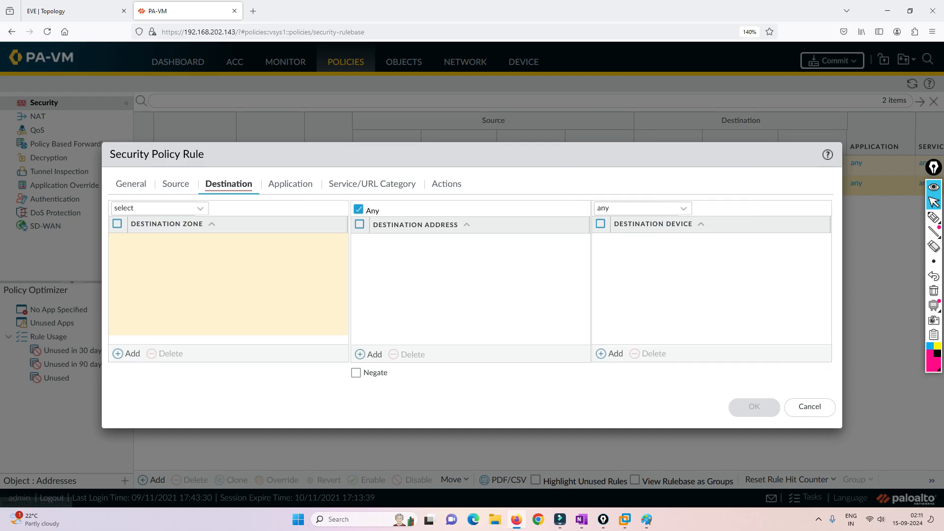
left_click(132, 354)
left_click(147, 272)
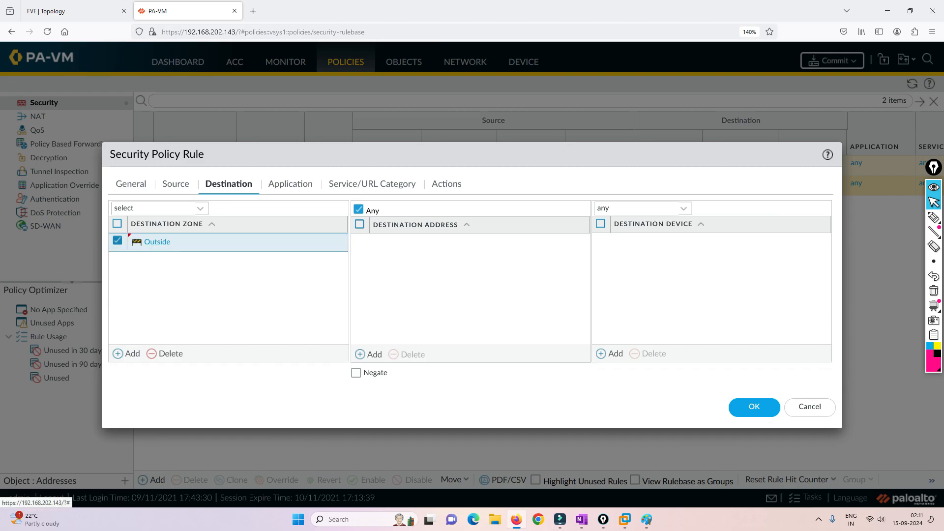
left_click(372, 184)
left_click(447, 183)
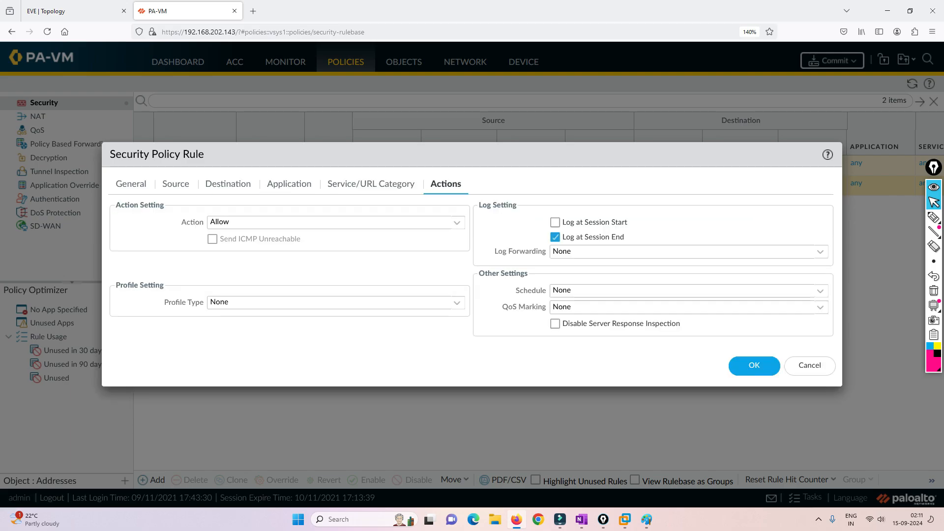
left_click(753, 365)
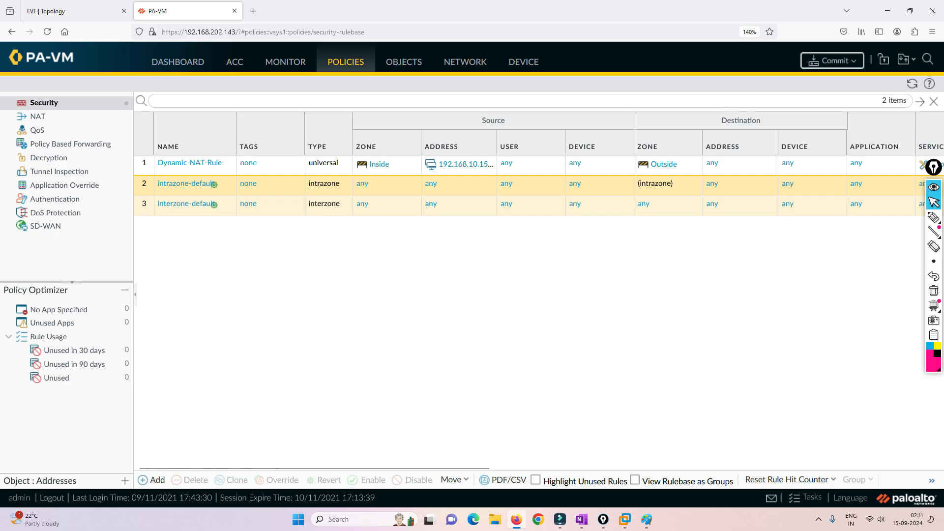
left_click(832, 60)
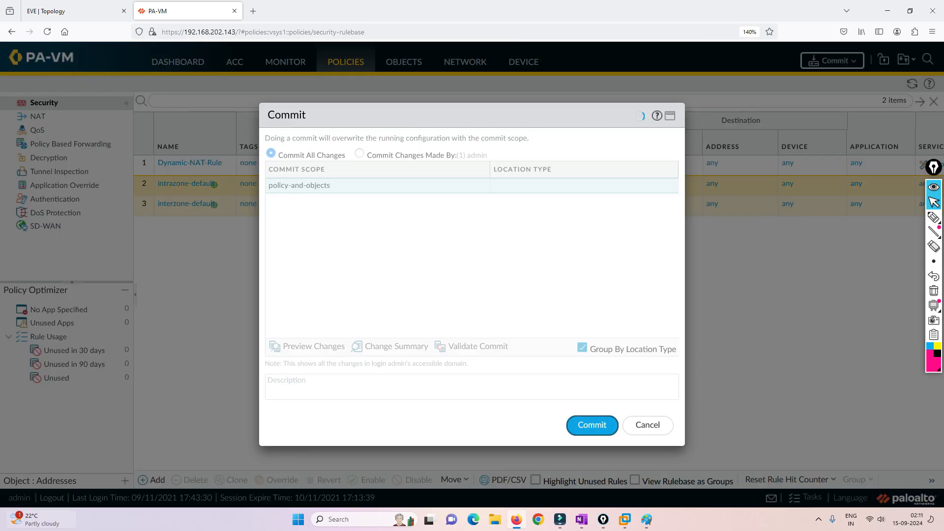
key("Return")
Launch PuTTY, SSH to 192.168.202.143, and log in to the firewall CLI as admin
key("super")
type("putty")
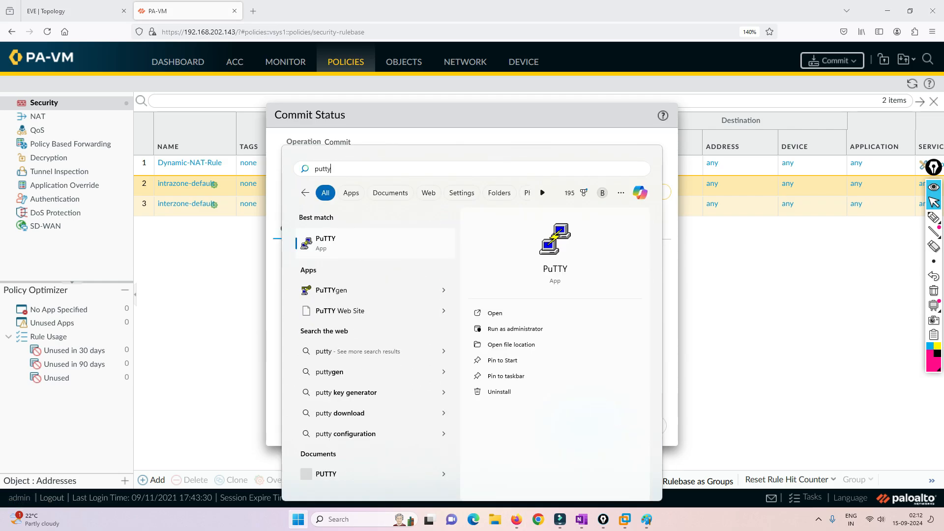
key("Return")
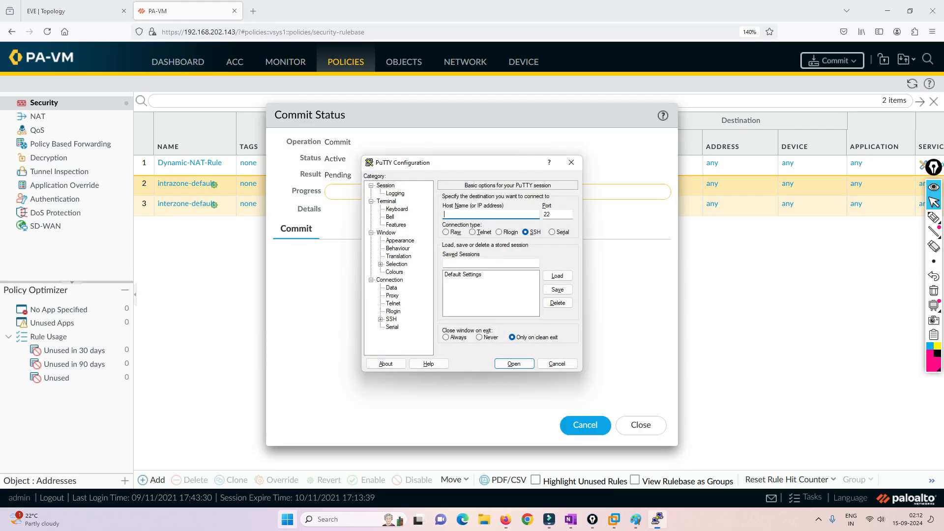
type("192.168.202.143")
key("Return")
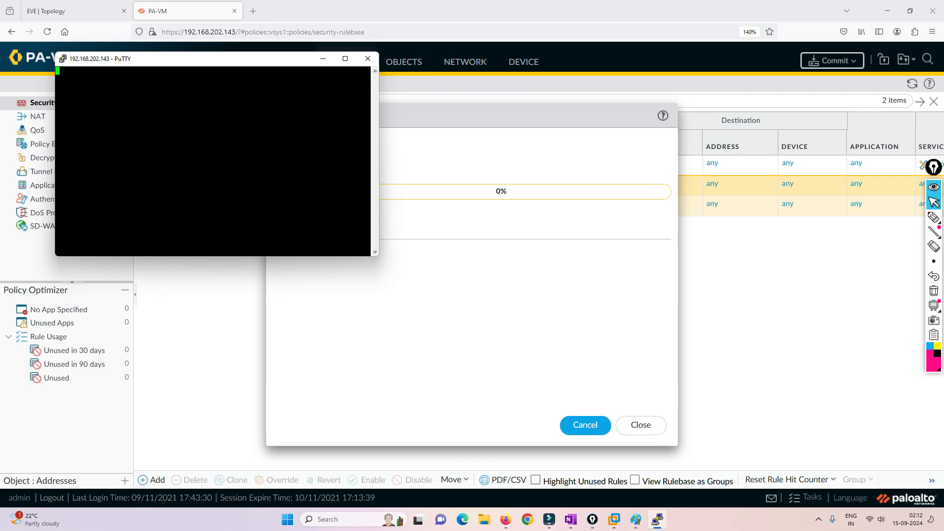
type("admin")
key("Return")
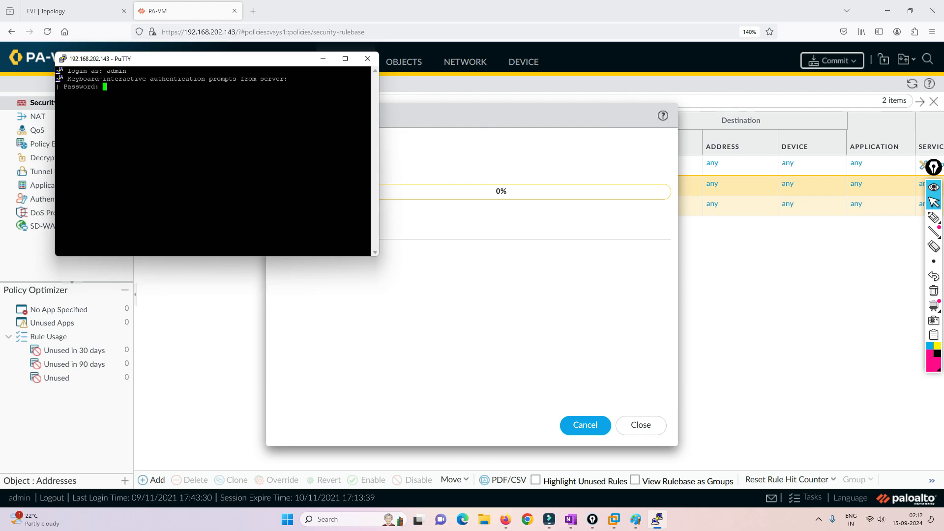
key("Return")
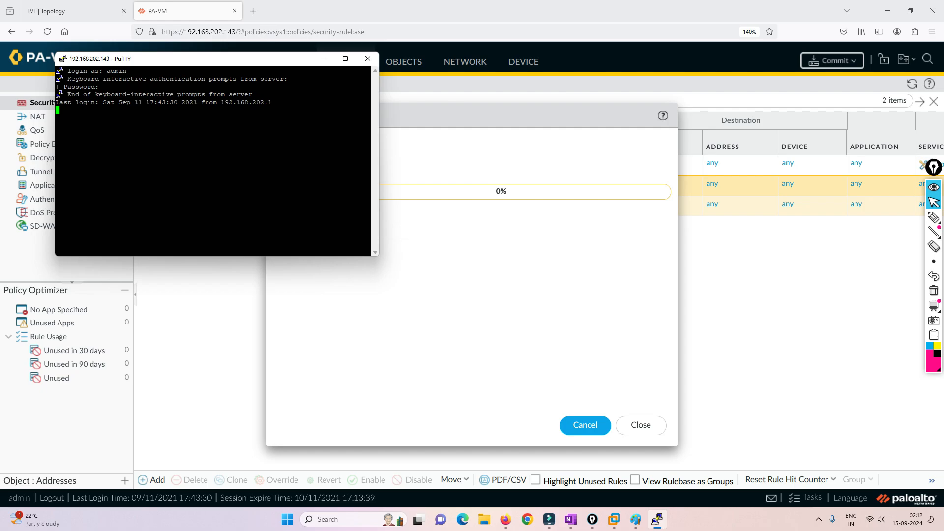
Enlarge the PuTTY terminal font to size 14, then return to the EVE topology tab
right_click(180, 58)
left_click(236, 202)
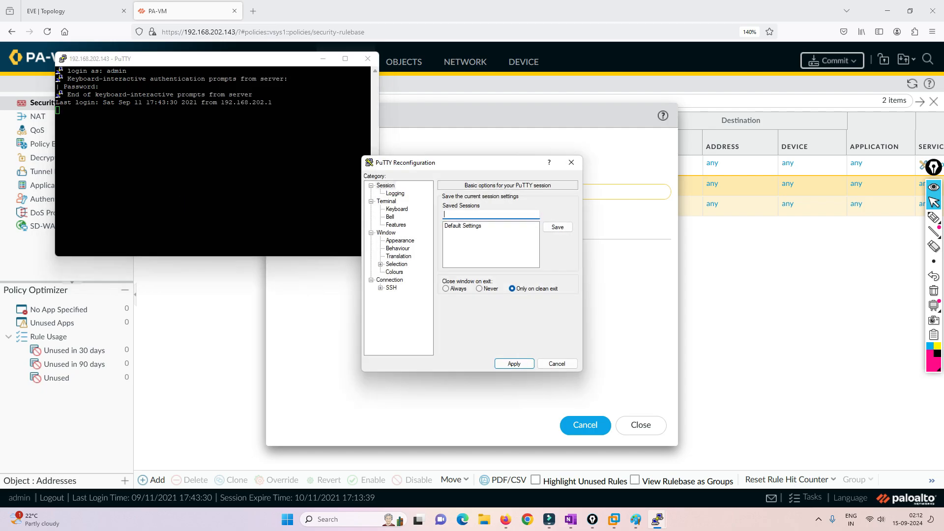
left_click(400, 241)
left_click(558, 255)
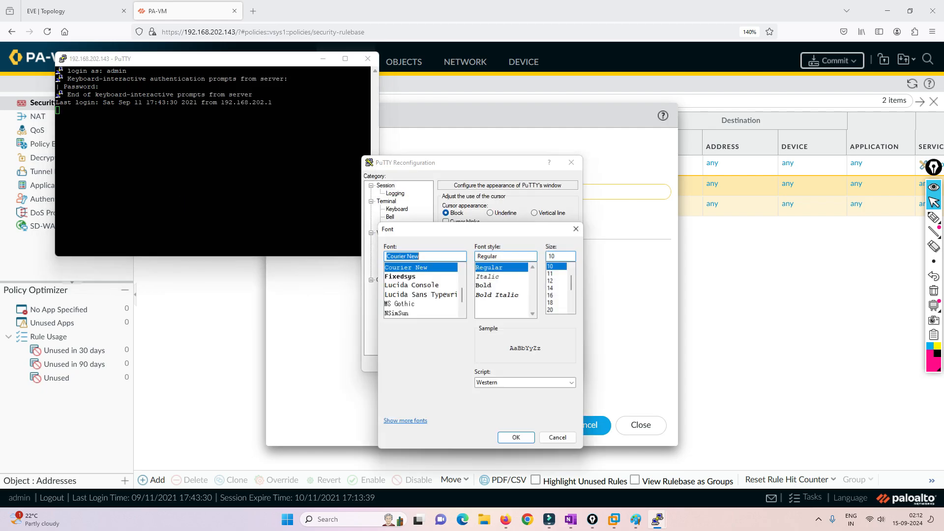
left_click(558, 287)
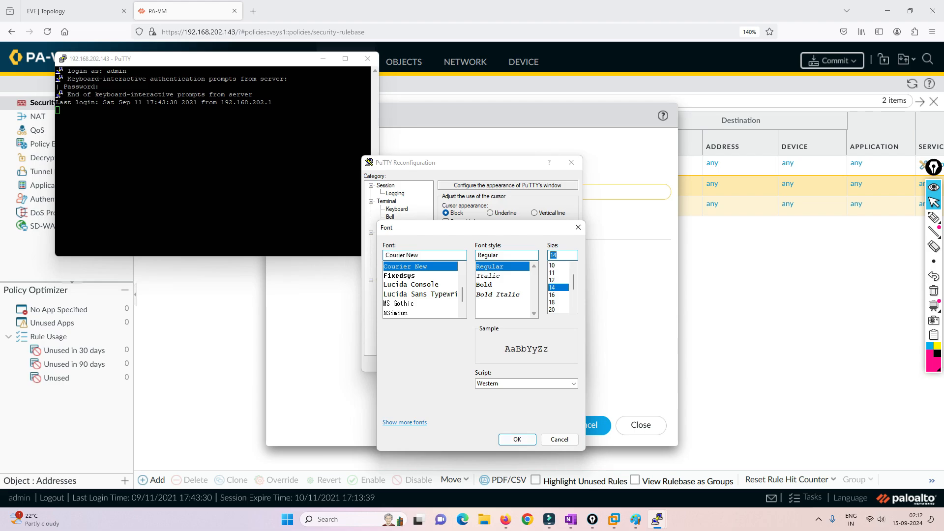
key("Return")
key("Return")
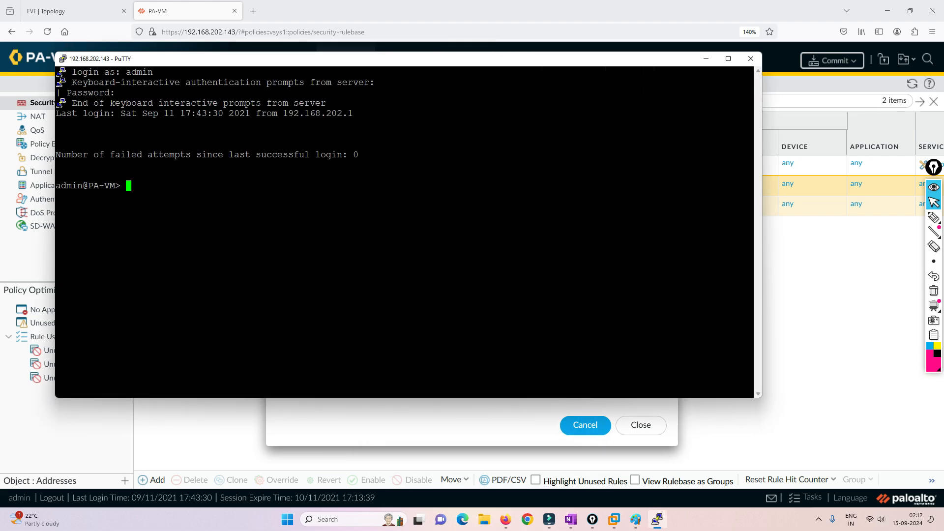
key("alt+Tab")
key("ctrl+shift+Tab")
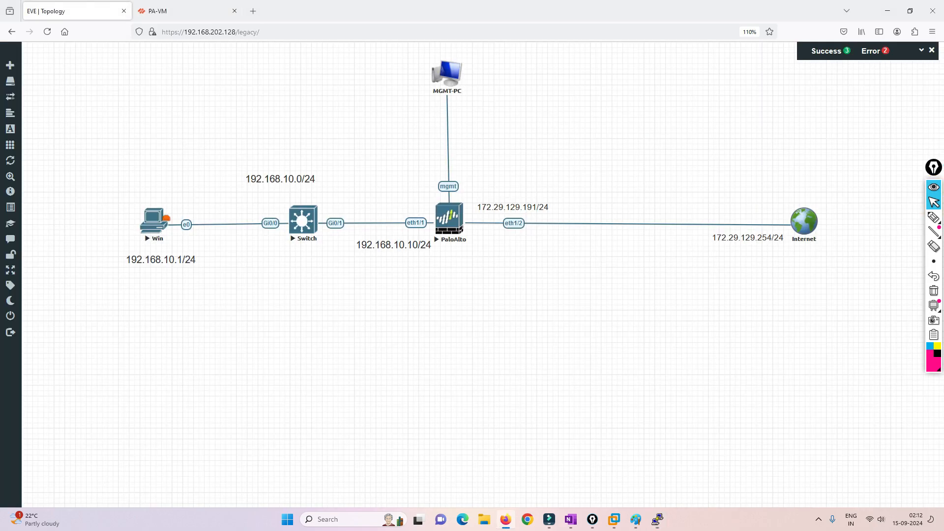
Open the Win node's console in EVE-NG and enlarge its window
left_click(154, 222)
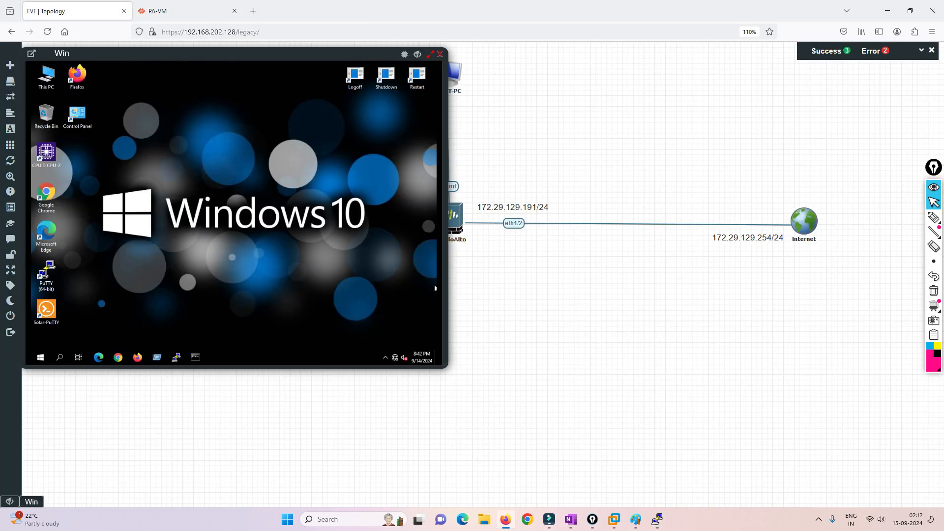
left_click_drag(447, 367, 832, 474)
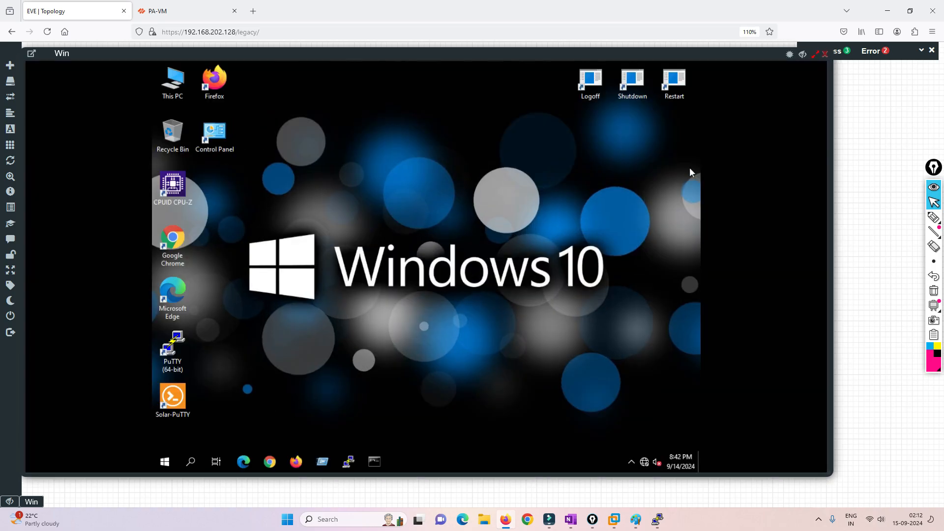
left_click(825, 53)
left_click(157, 219)
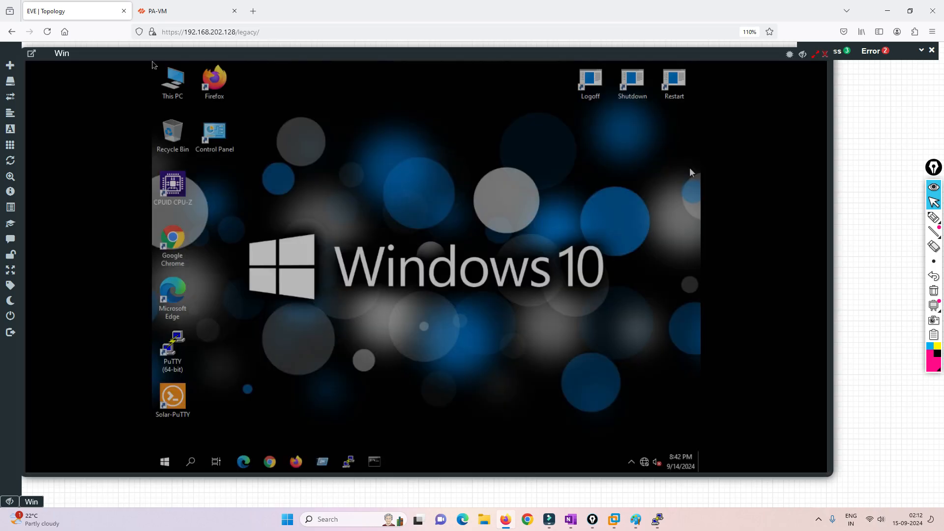
Change the Ethernet adapter's IPv4 address last octet to 155 and close the adapter windows
right_click(645, 460)
left_click(620, 448)
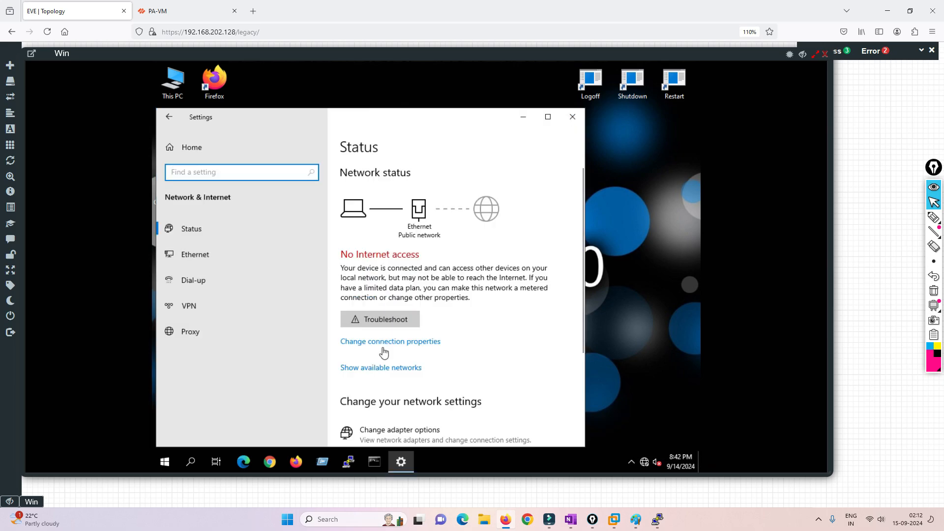
left_click(400, 432)
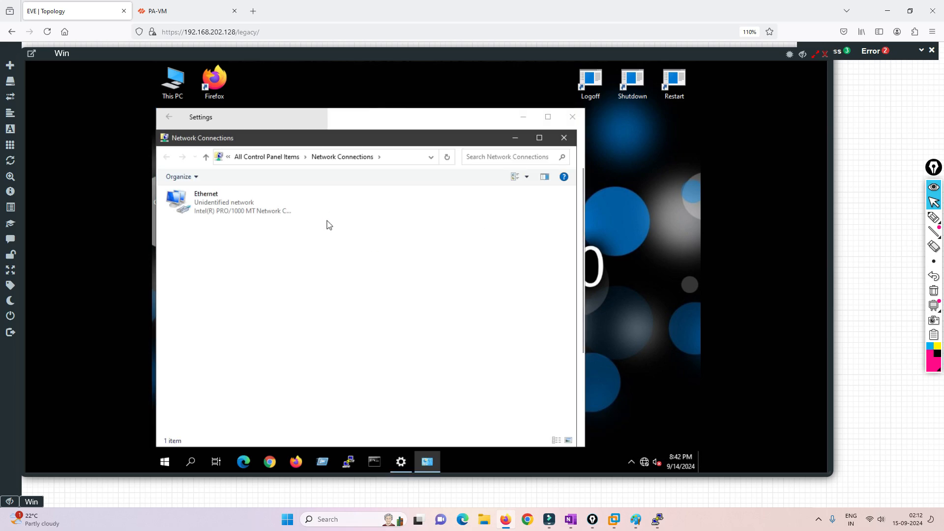
double_click(235, 207)
left_click(368, 349)
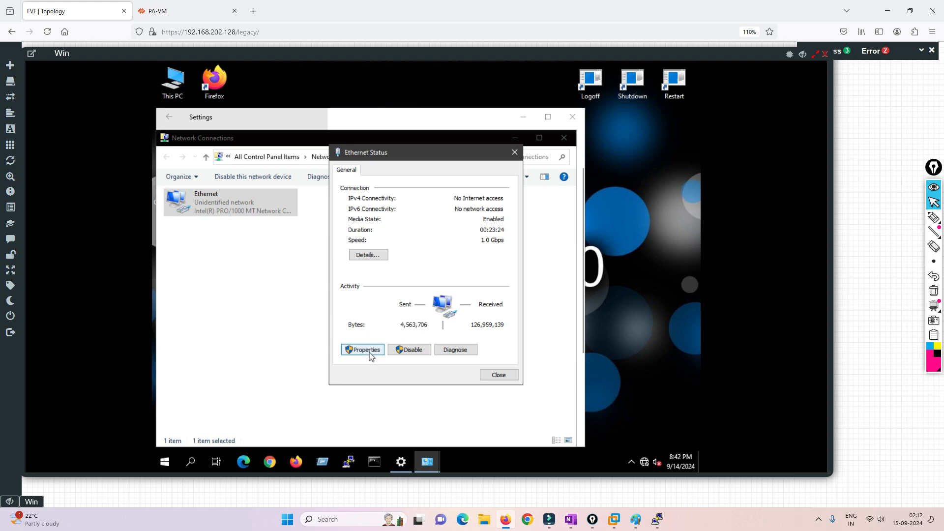
left_click(435, 284)
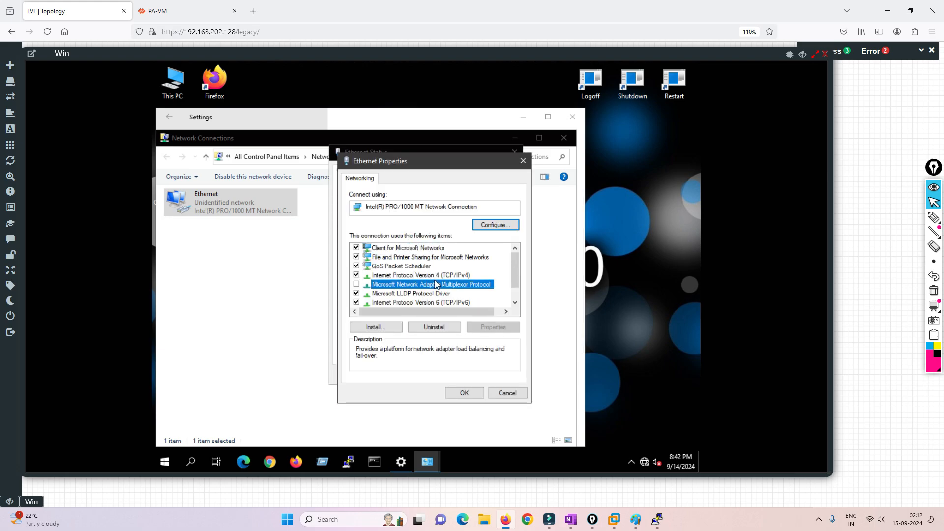
double_click(436, 276)
left_click(525, 291)
type("192 . 168 . 10 . 1")
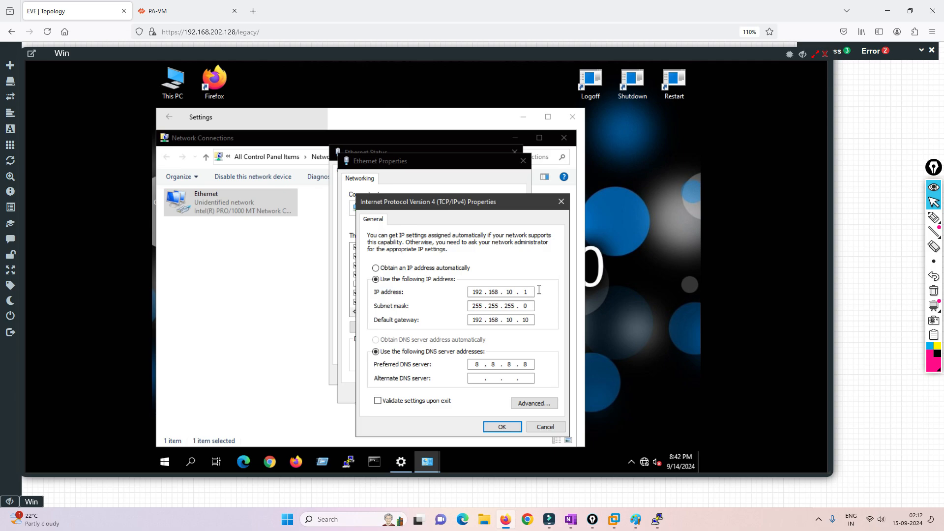
type("55")
left_click(502, 427)
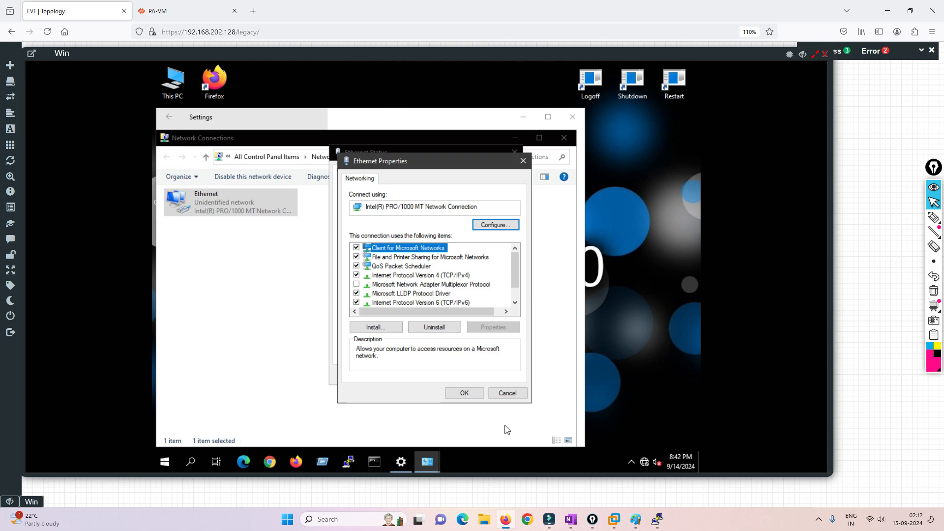
left_click(470, 395)
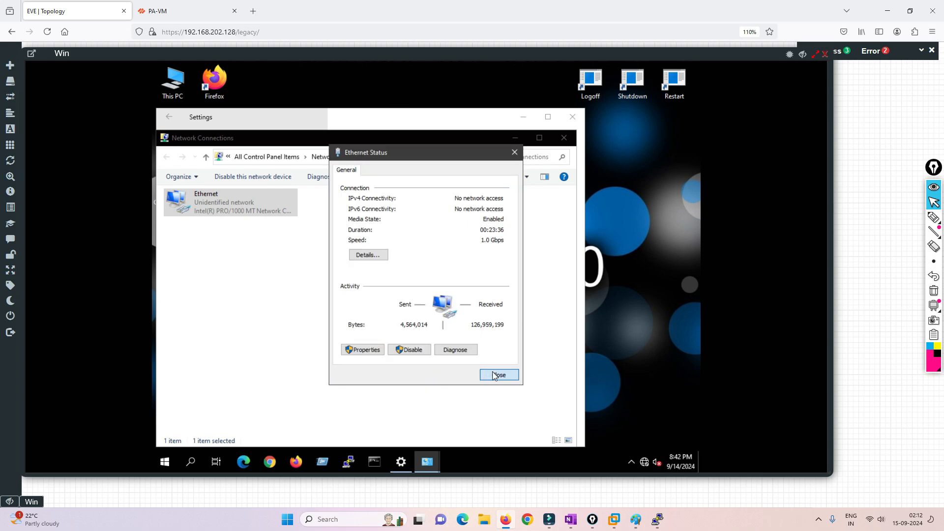
left_click(500, 375)
left_click(565, 138)
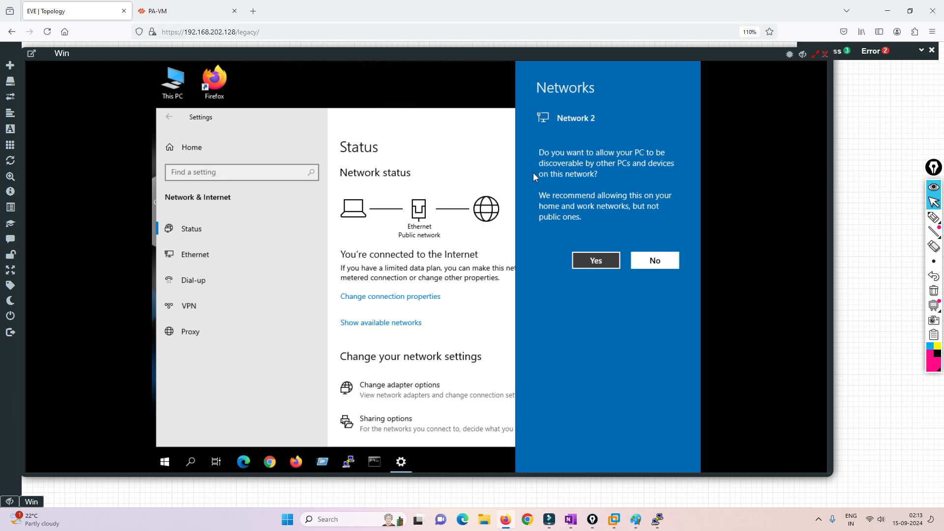
Close network settings and load google.com in Firefox
left_click(572, 117)
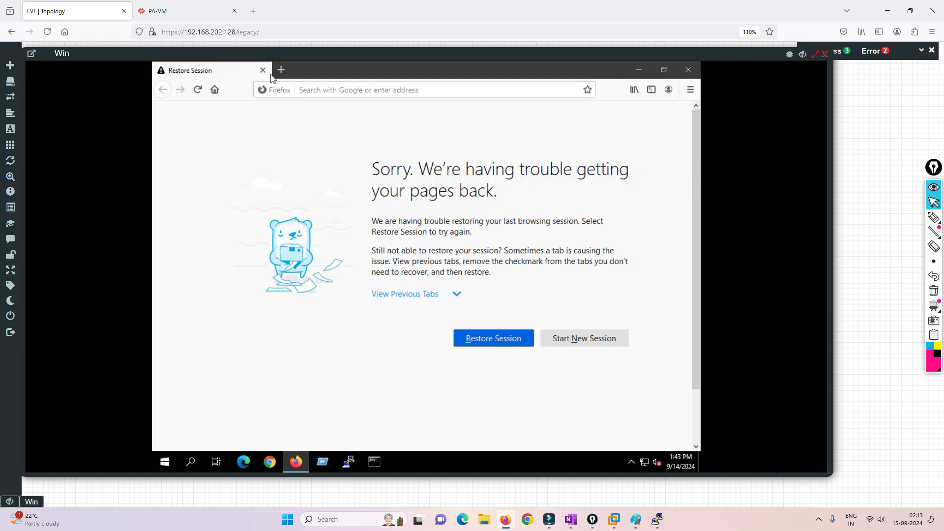
left_click(338, 89)
type("g")
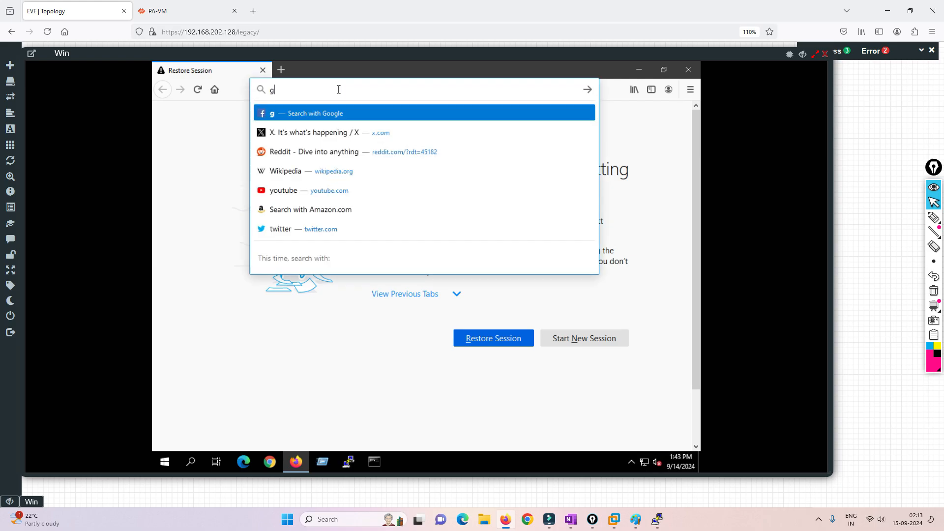
type("oogle")
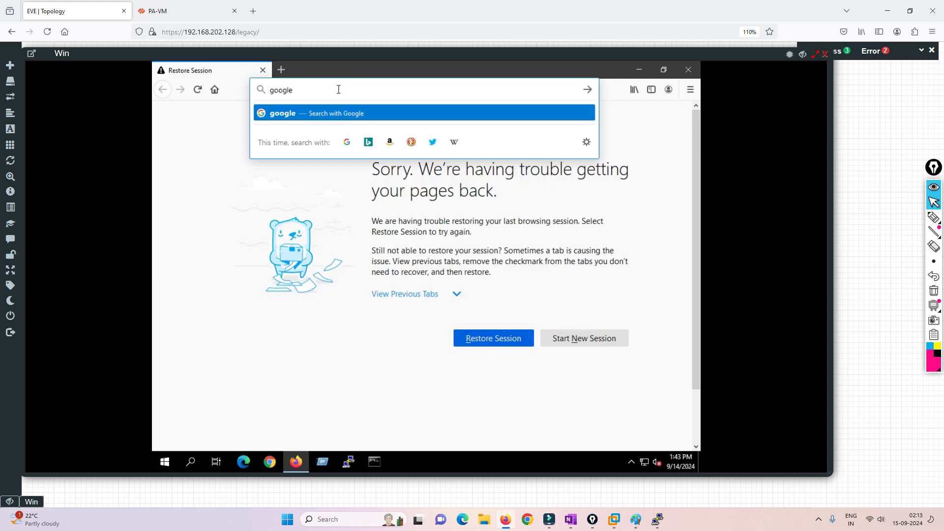
type(".com")
key("Return")
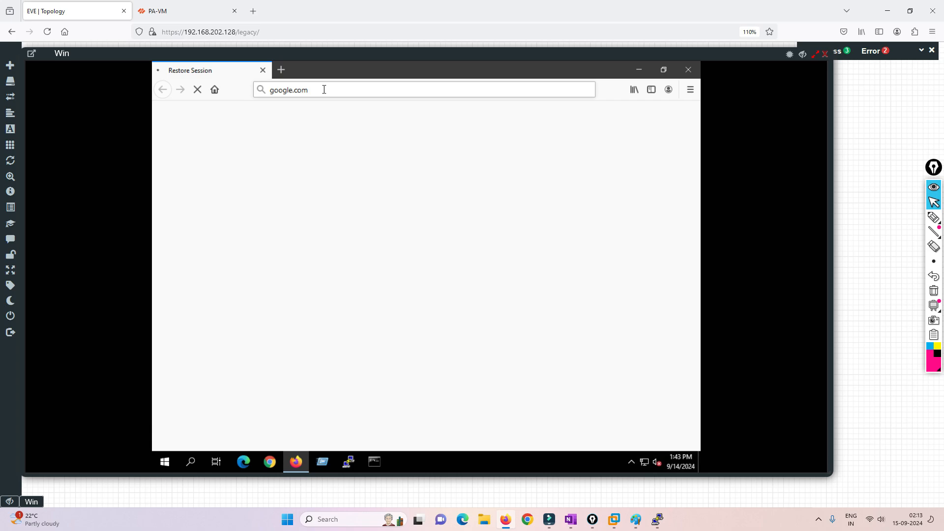
Open facebook.com from Top Sites in a new tab, then bring back the firewall CLI
left_click(282, 69)
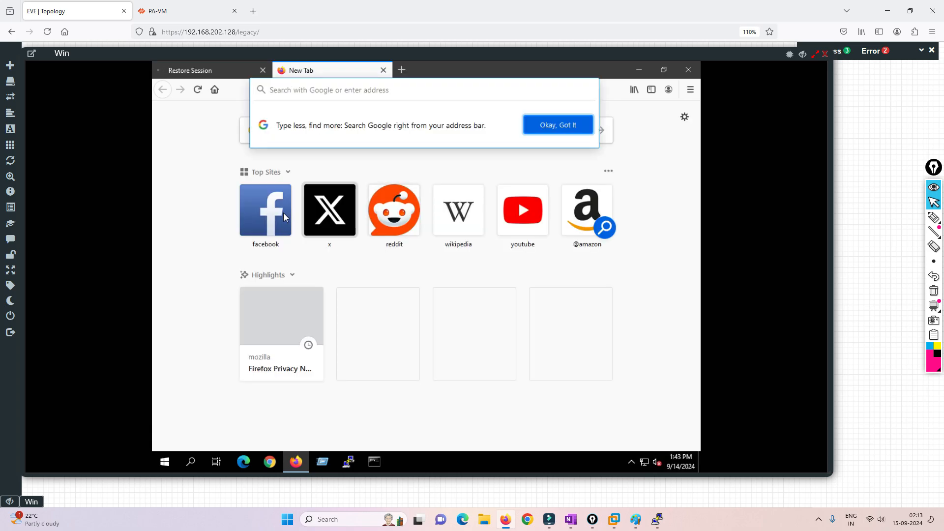
left_click(264, 212)
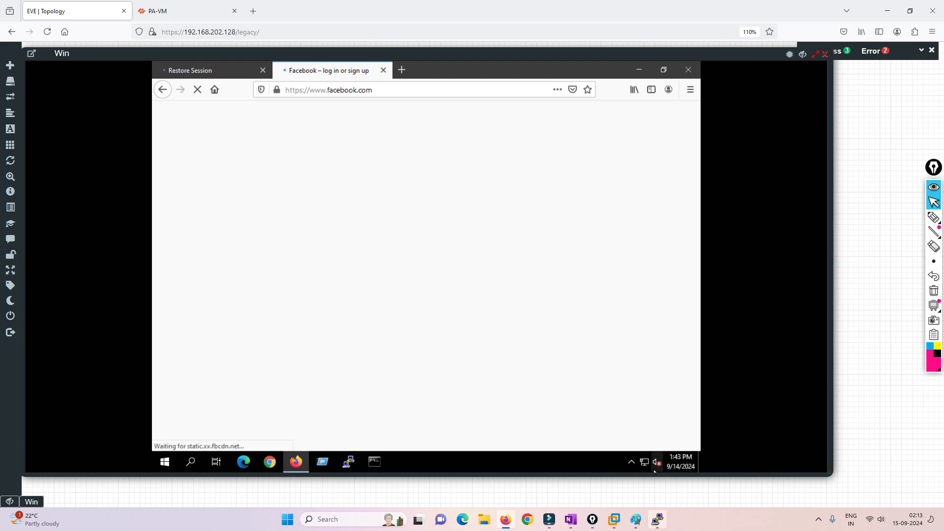
left_click(657, 520)
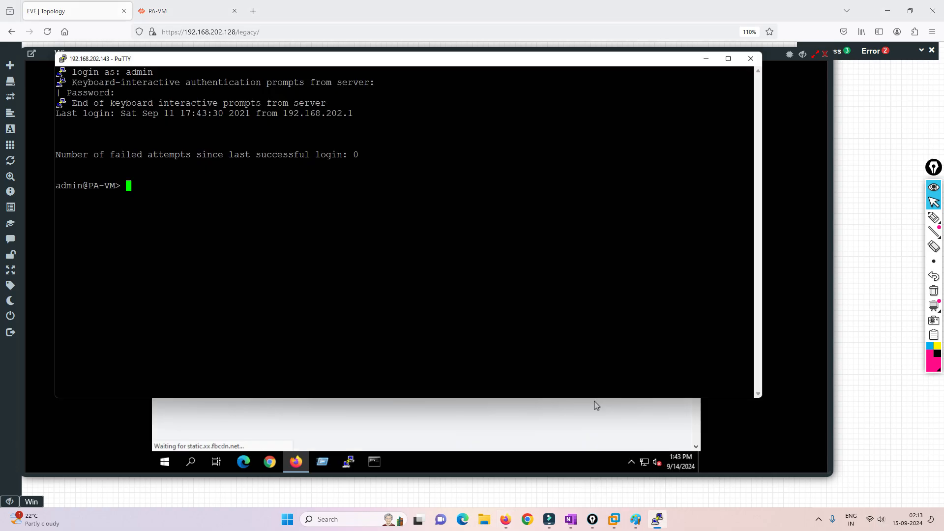
Run 'show session all' in the PA-VM CLI to list the active sessions
type("show ses")
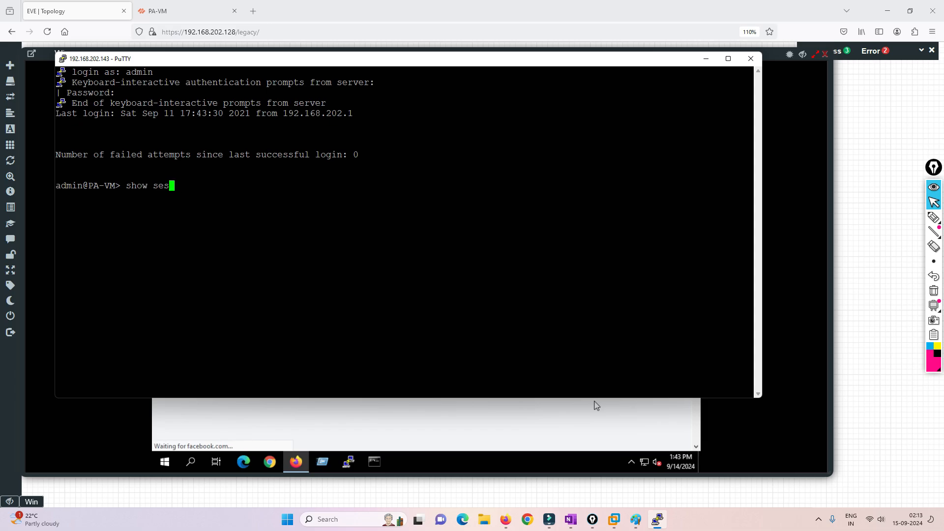
type("sion all")
key("Return")
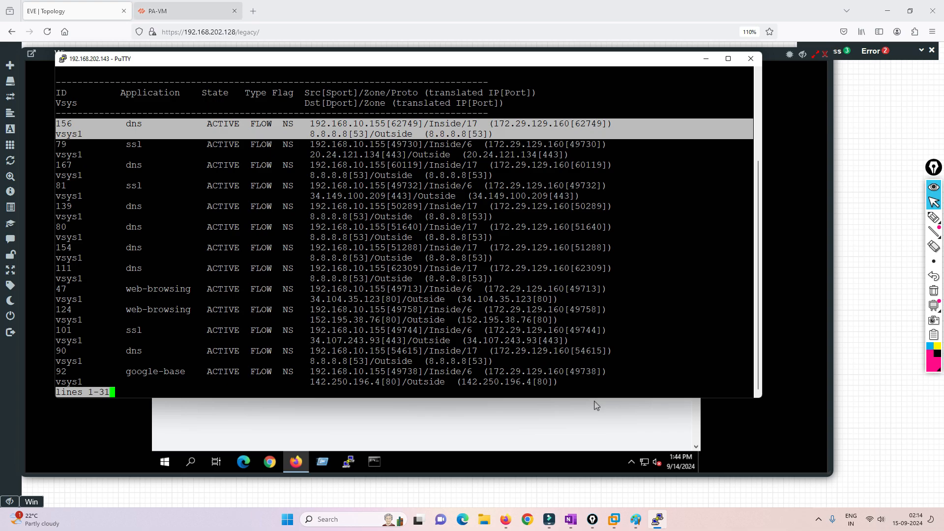
Open the Win client's Ethernet adapter IPv4 properties from its network settings
left_click(706, 59)
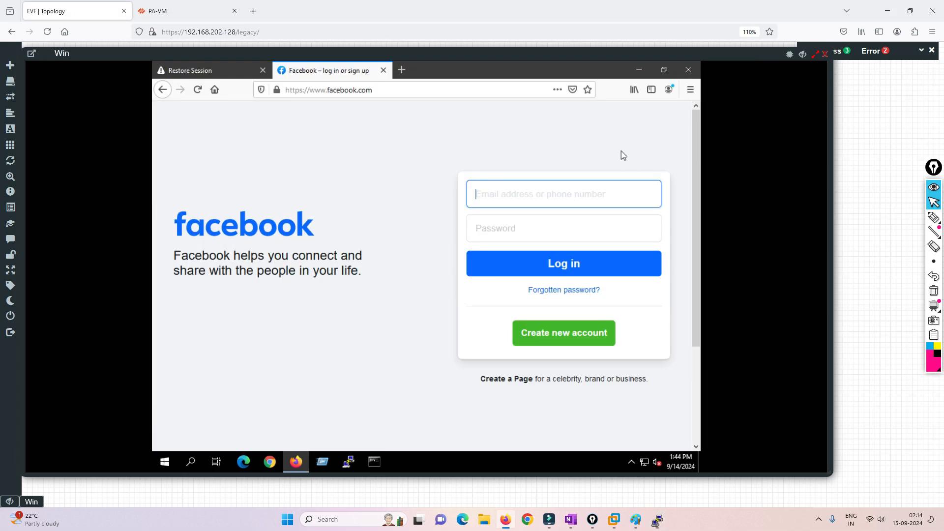
right_click(648, 462)
left_click(612, 448)
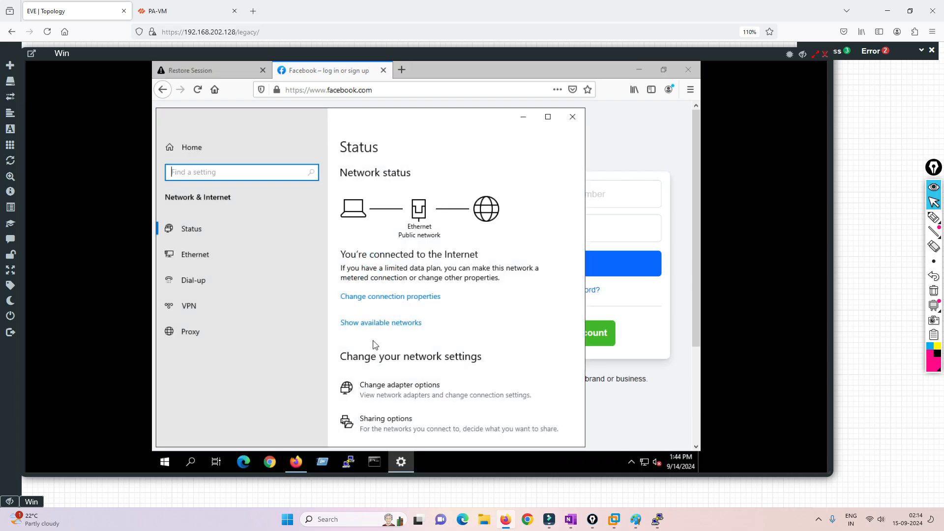
left_click(400, 389)
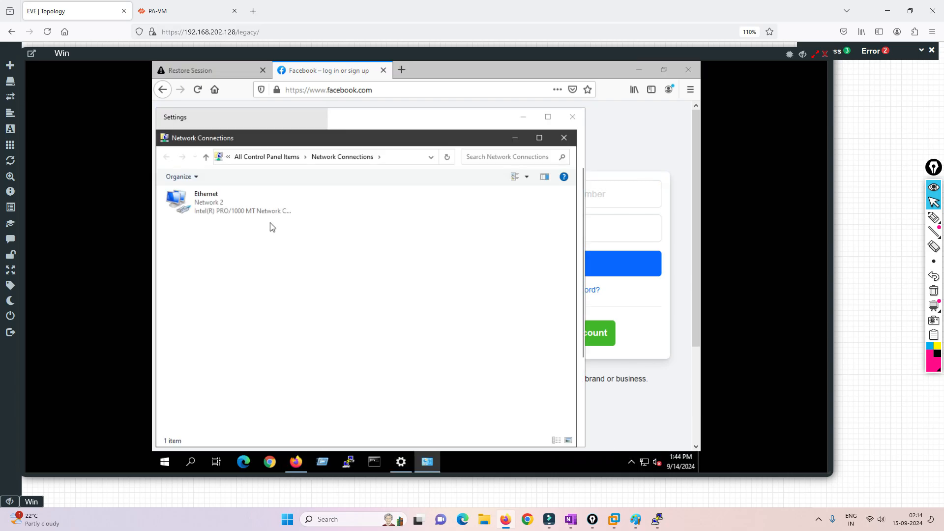
double_click(239, 210)
left_click(366, 350)
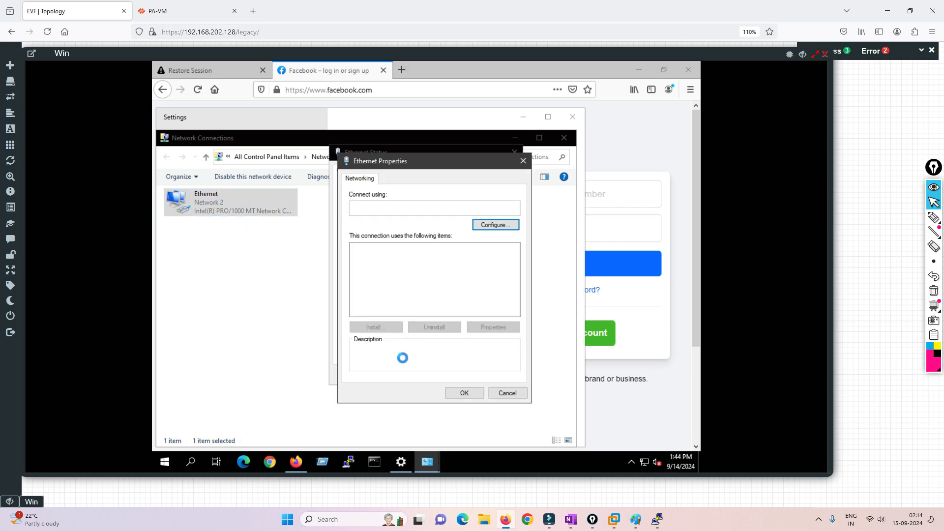
double_click(421, 275)
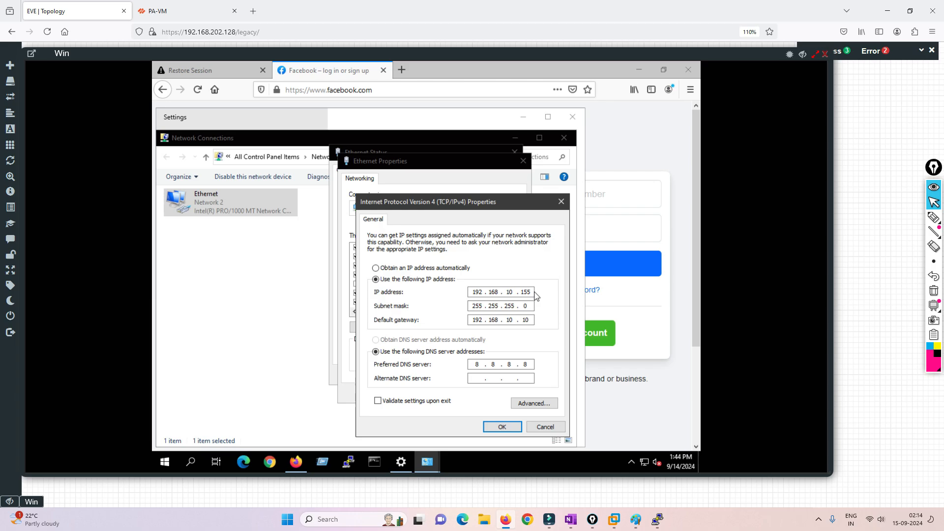
Change the IP address to 192.168.10.154 and close all the network windows
key("BackSpace")
key("BackSpace")
key("BackSpace")
type("154")
left_click(500, 427)
left_click(476, 394)
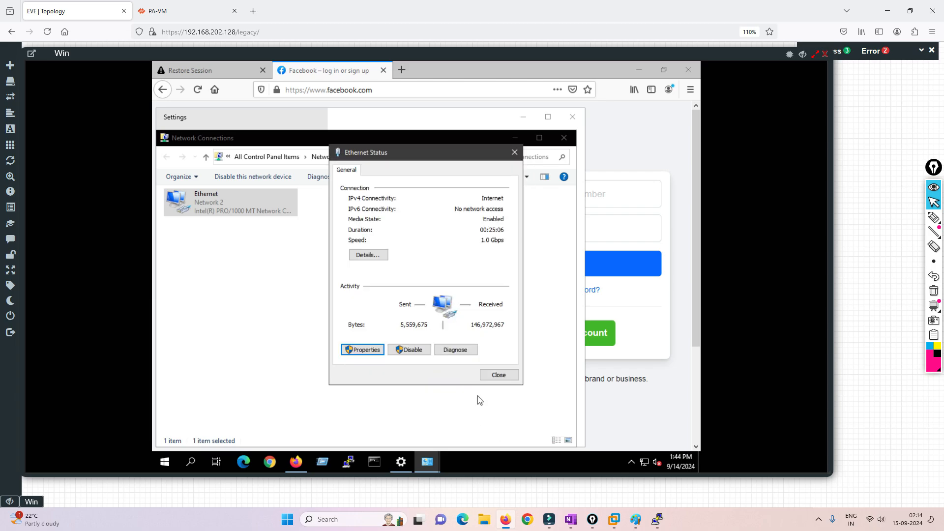
left_click(490, 377)
left_click(565, 137)
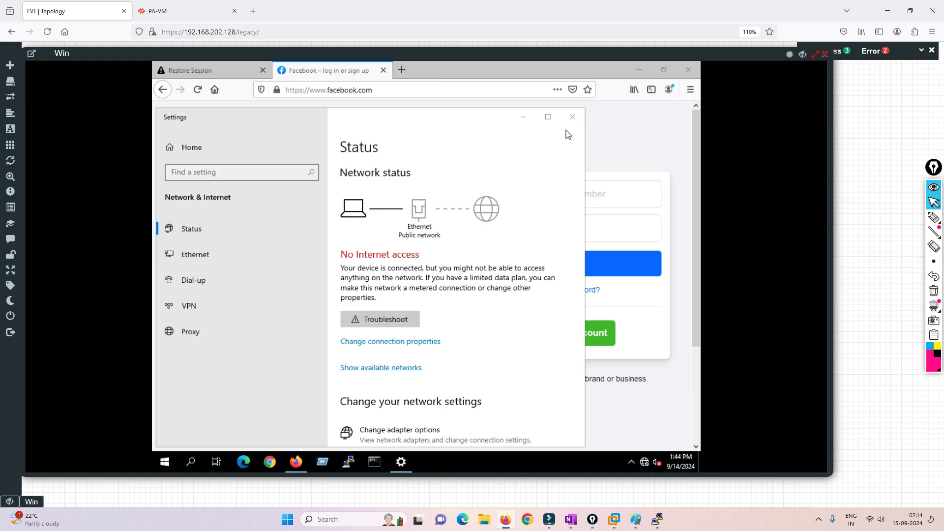
left_click(571, 118)
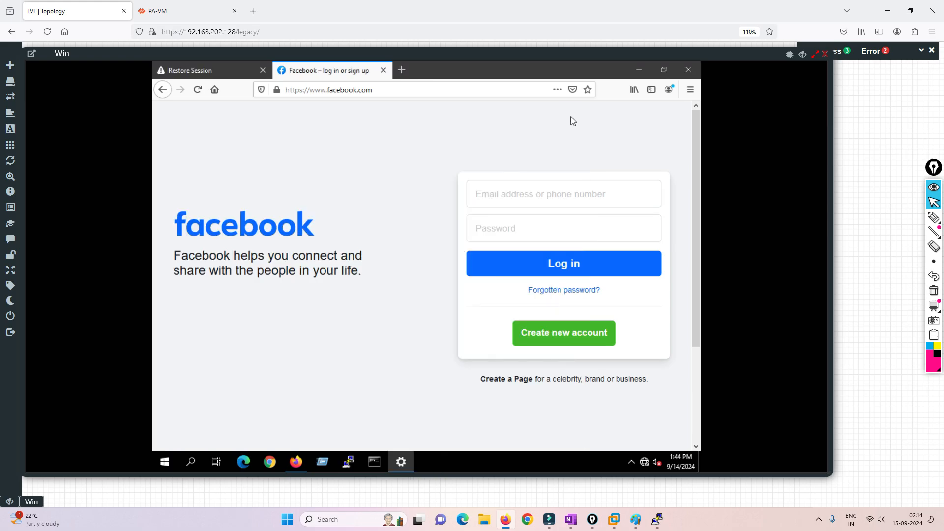
Reload Facebook and open x.com from Top Sites in a new tab
left_click(379, 88)
key("Return")
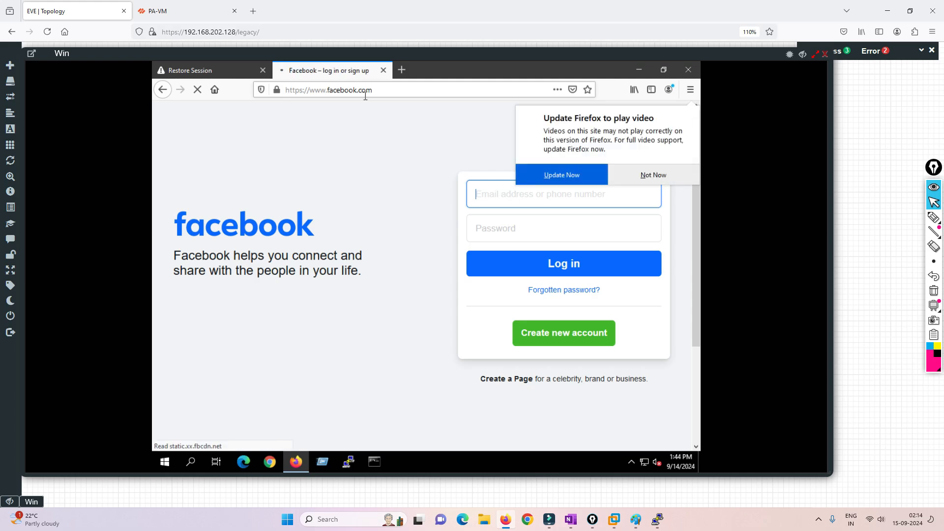
left_click(402, 71)
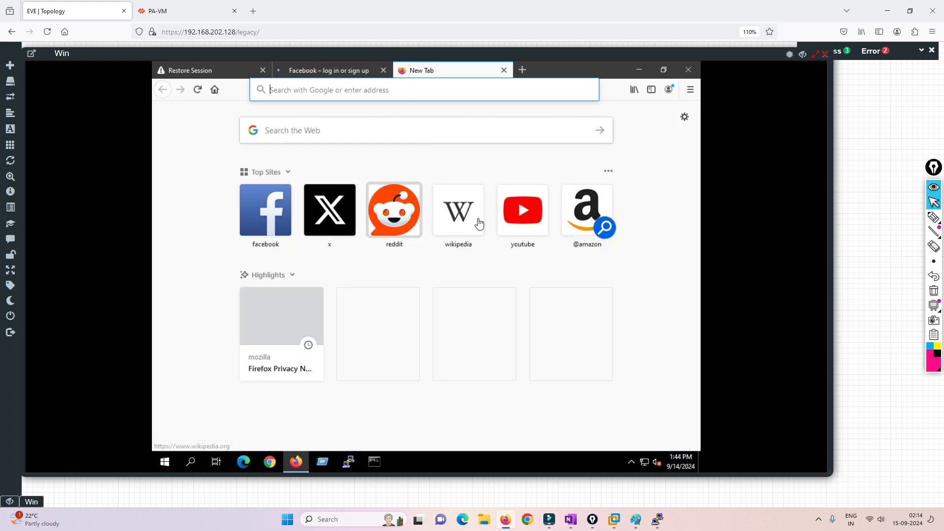
left_click(339, 211)
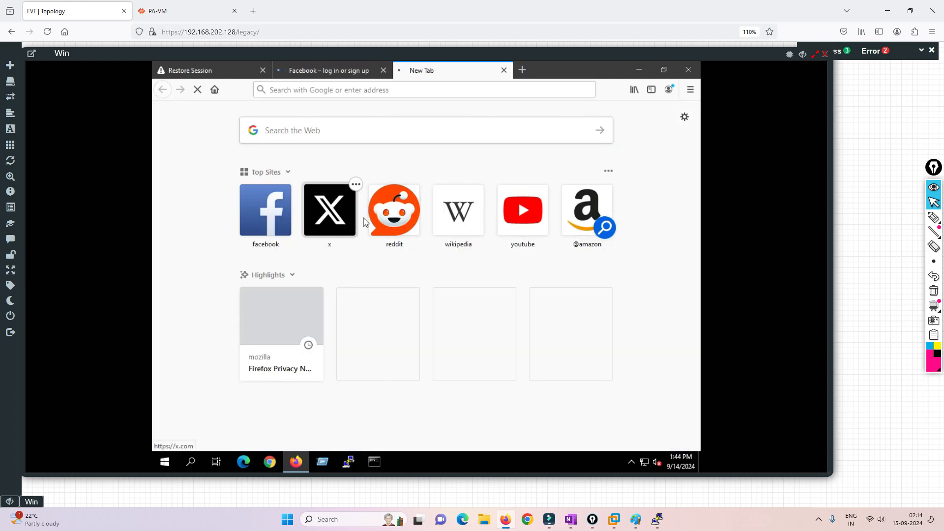
Load reddit.com in the Restore Session tab, then return to PuTTY
left_click(209, 70)
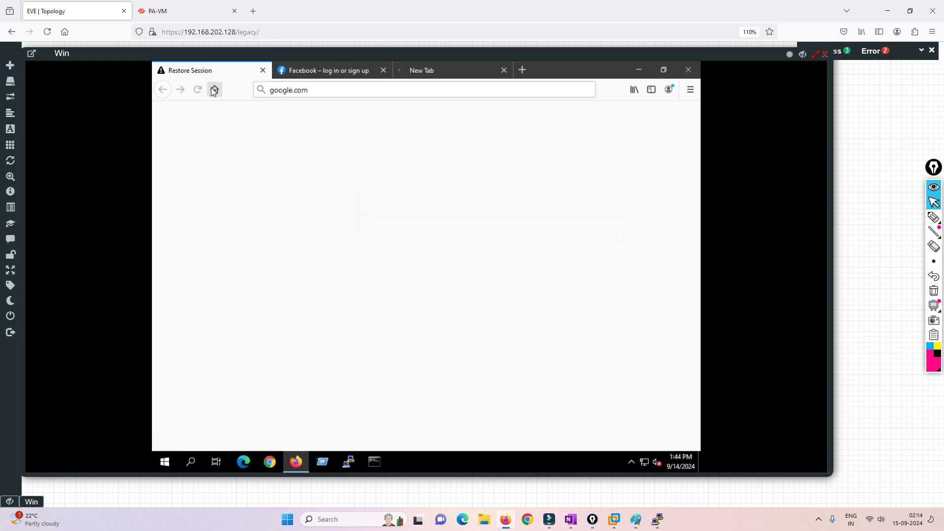
left_click(326, 90)
left_click(198, 94)
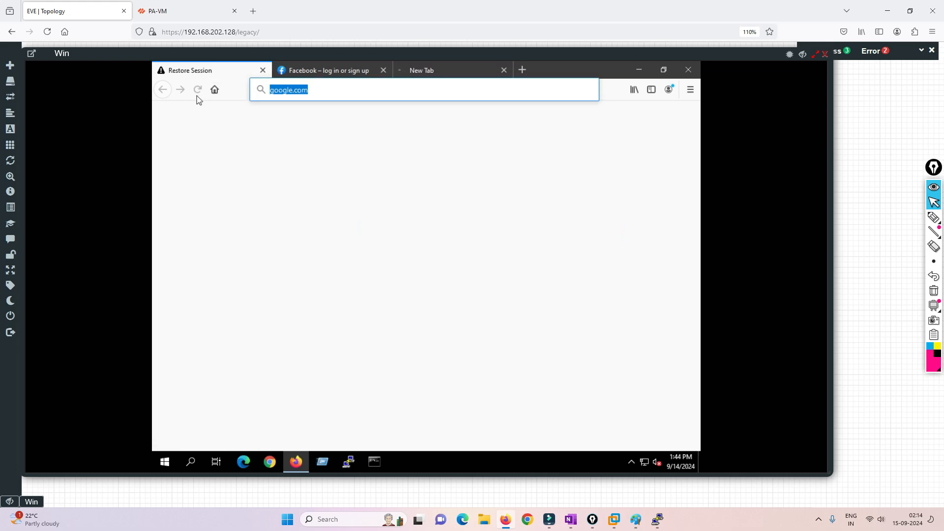
type("www.facebook")
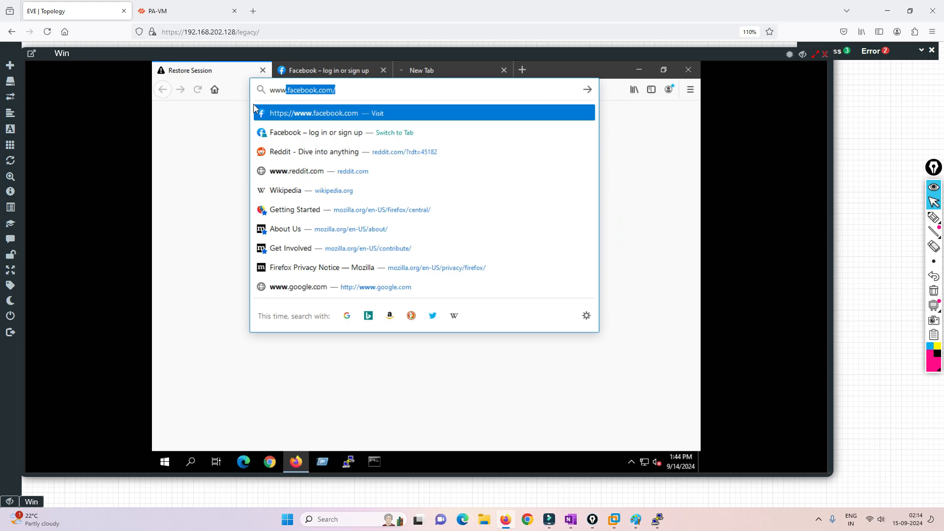
key("Down")
key("Down")
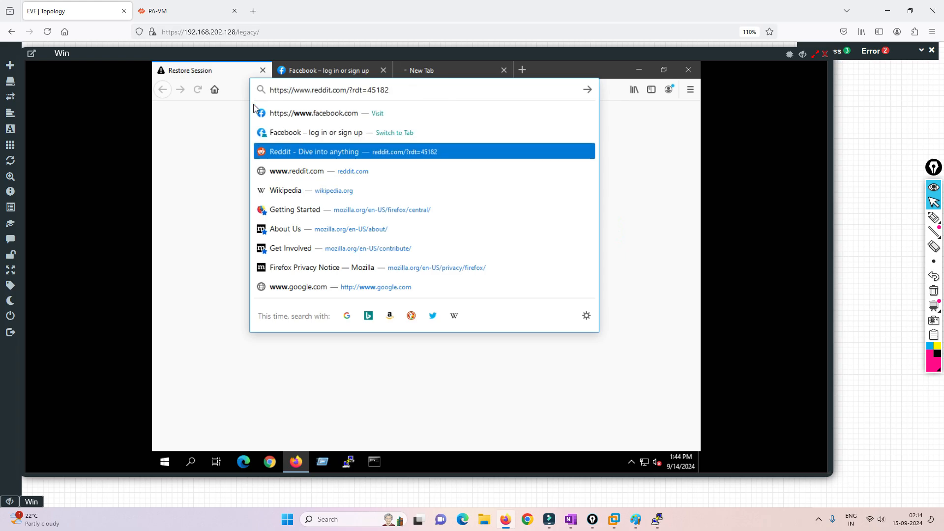
key("Down")
key("Return")
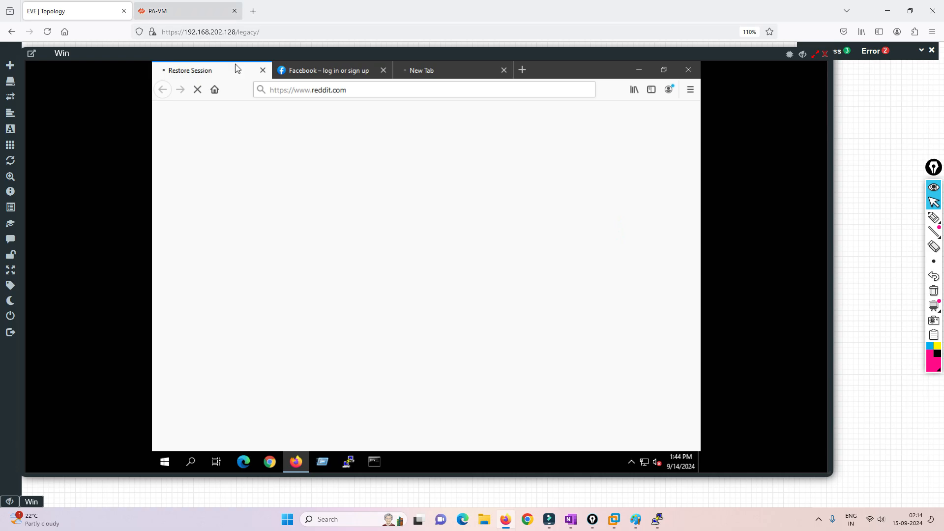
left_click(658, 519)
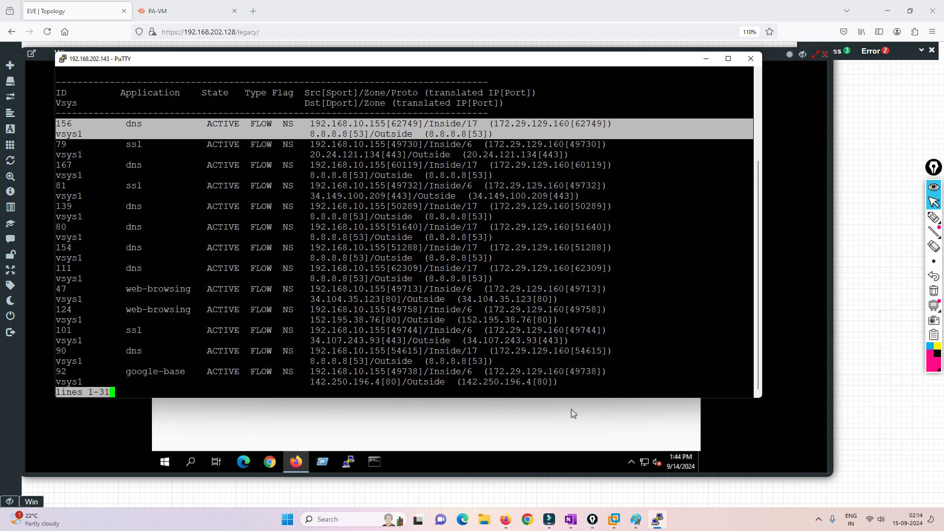
Rerun 'show session all' to see 192.168.10.154 translated to 172.29.129.151, then close the Win console
key("q")
key("Return")
key("Return")
key("Return")
key("Return")
key("Return")
key("Return")
key("Return")
key("Return")
key("Return")
key("Return")
key("Return")
key("Return")
key("Return")
key("Return")
key("Return")
key("Return")
key("Return")
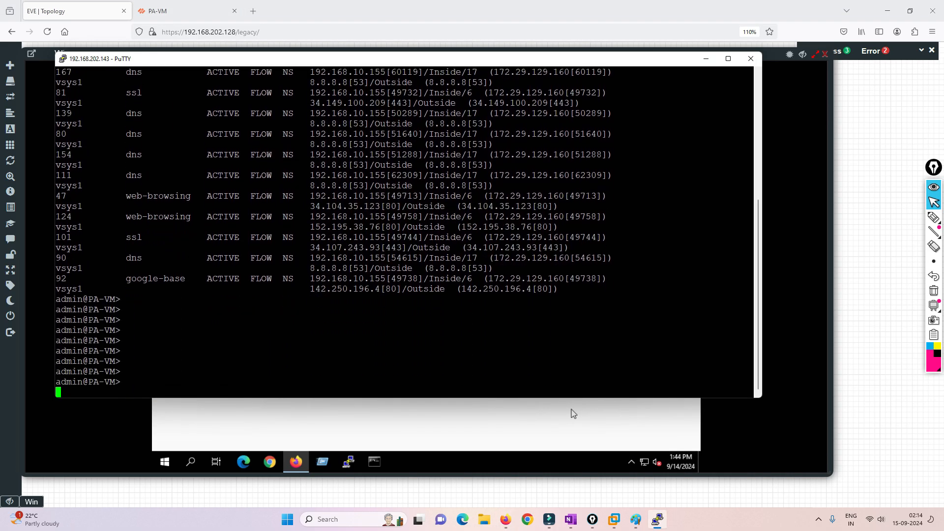
key("Up")
key("Return")
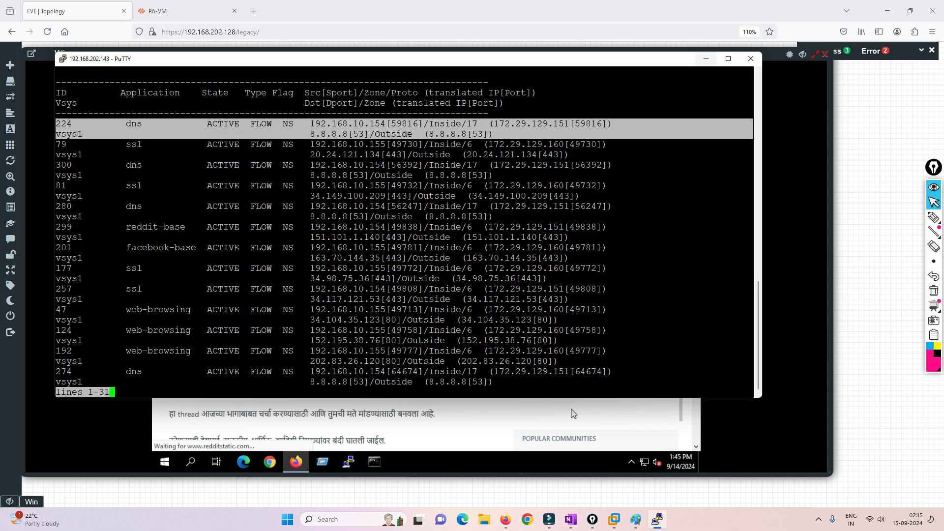
left_click(706, 58)
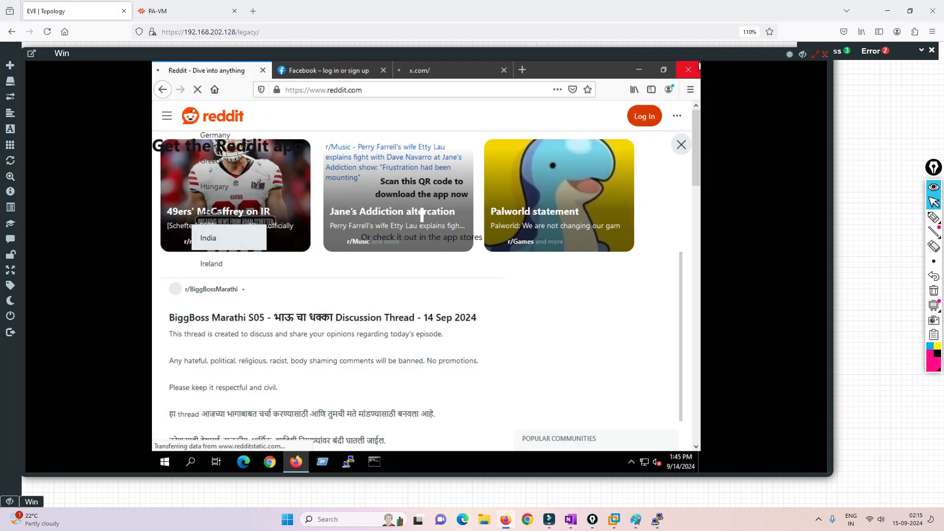
left_click(698, 65)
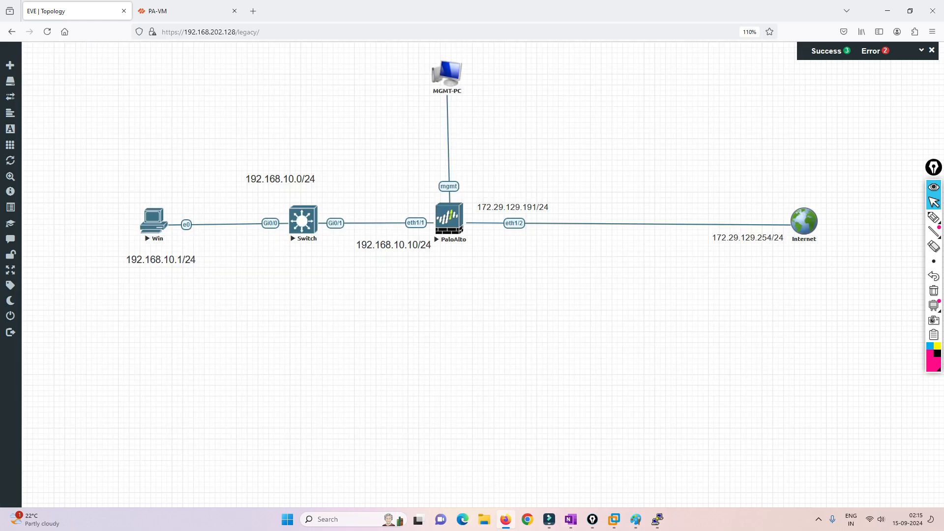
Return to PA-VM, dismiss the commit report and open the Dynamic-Source-NAT rule, entering 'PA'
key("ctrl+Tab")
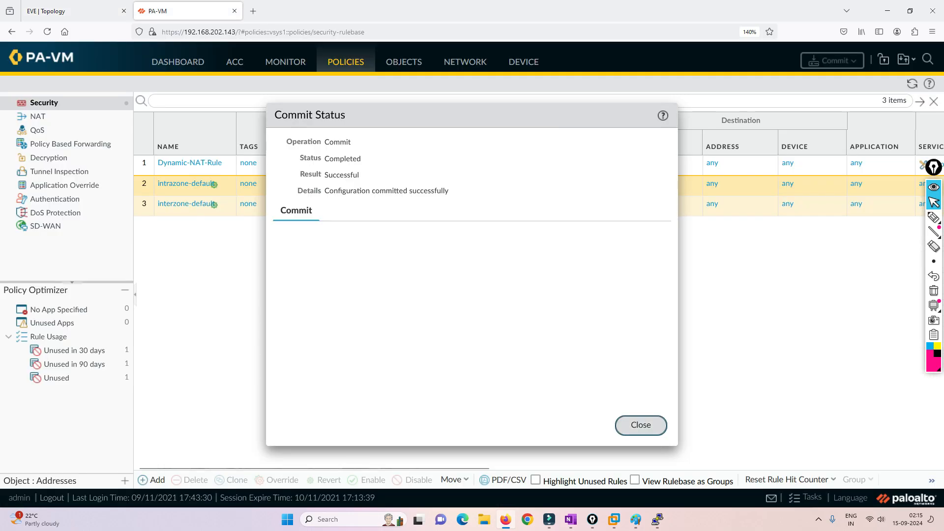
key("Return")
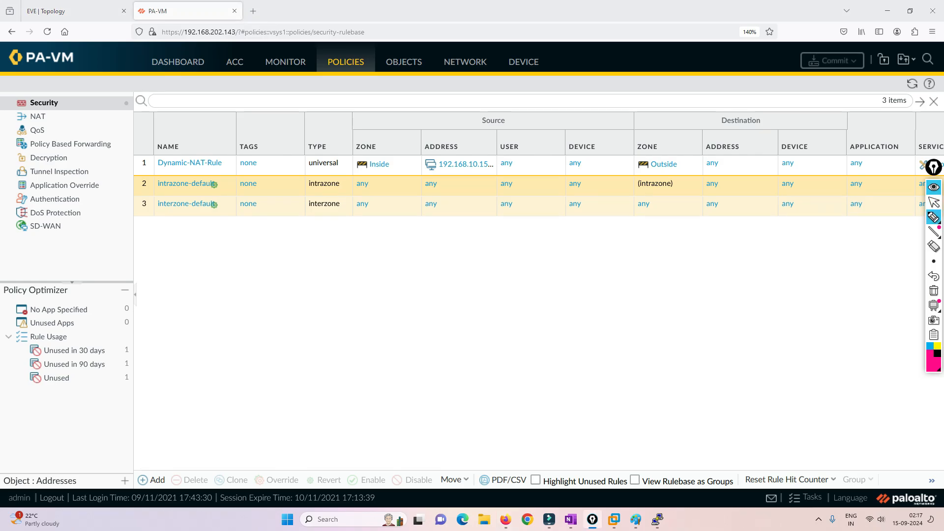
left_click(934, 201)
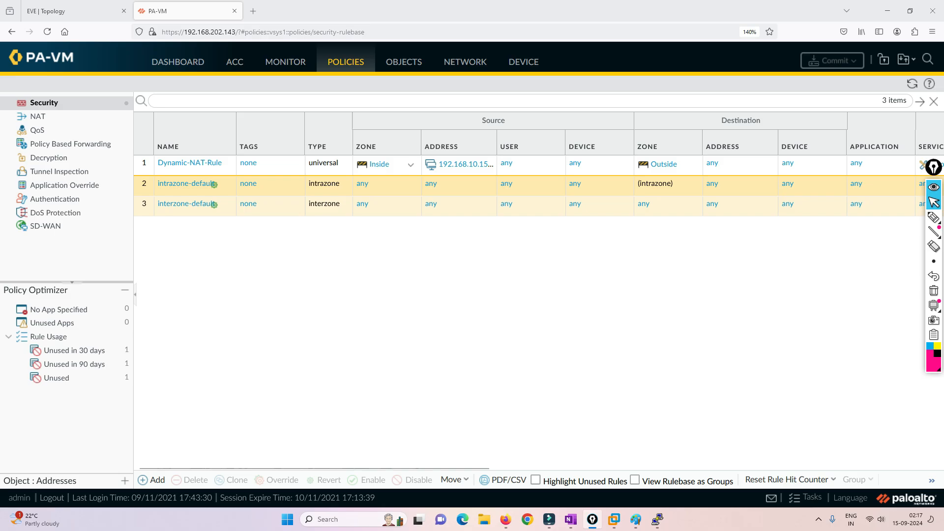
left_click(38, 116)
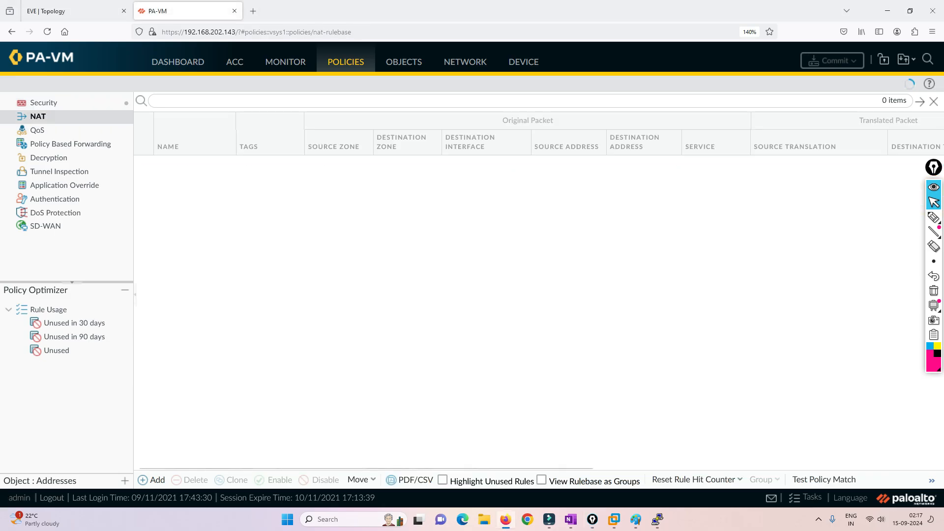
left_click(225, 163)
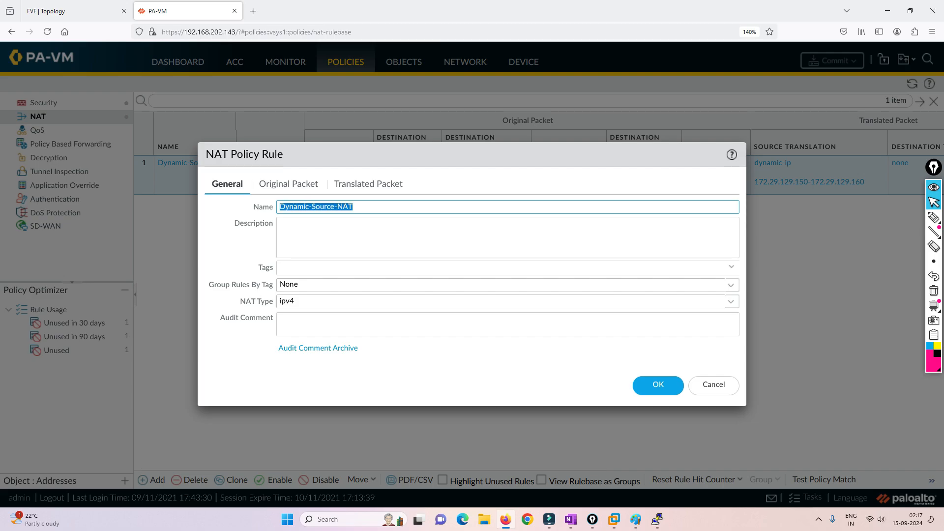
type("PAT")
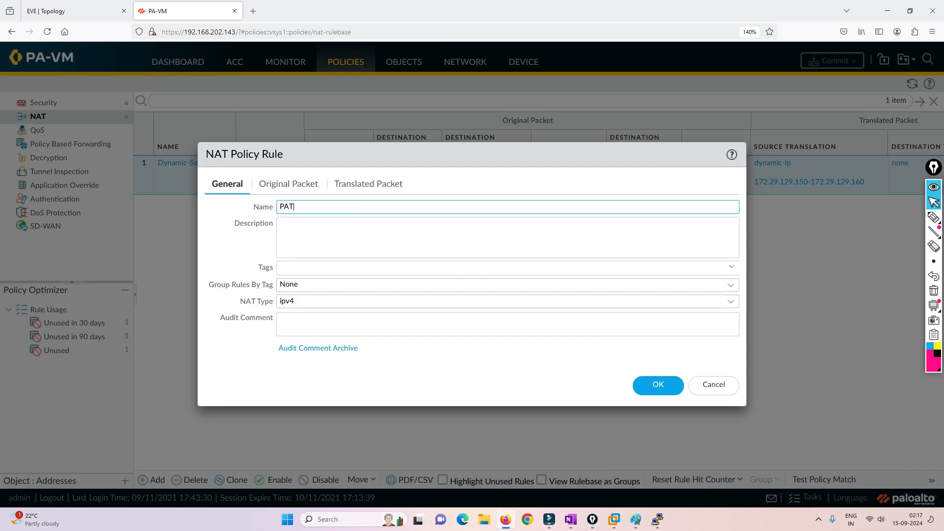
Set the NAT rule's original packet source address to 192.168.10.0/24
left_click(288, 183)
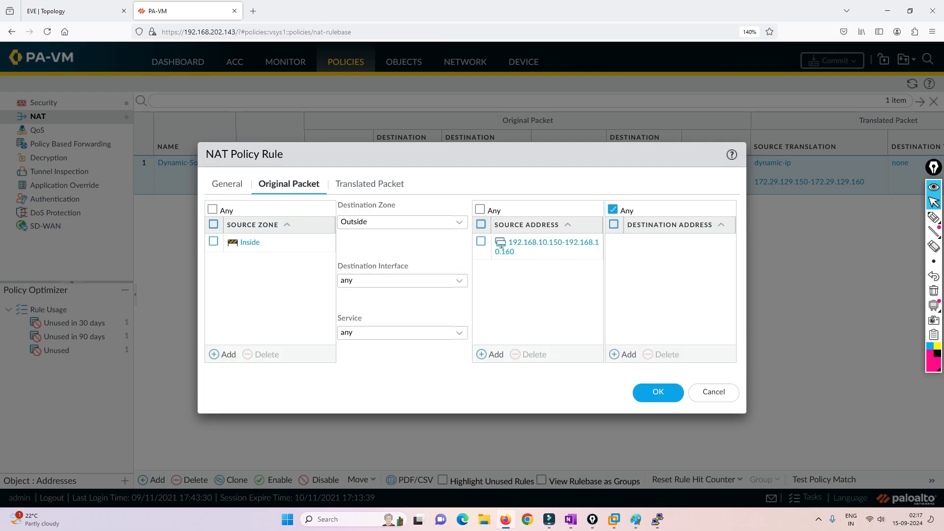
left_click(546, 242)
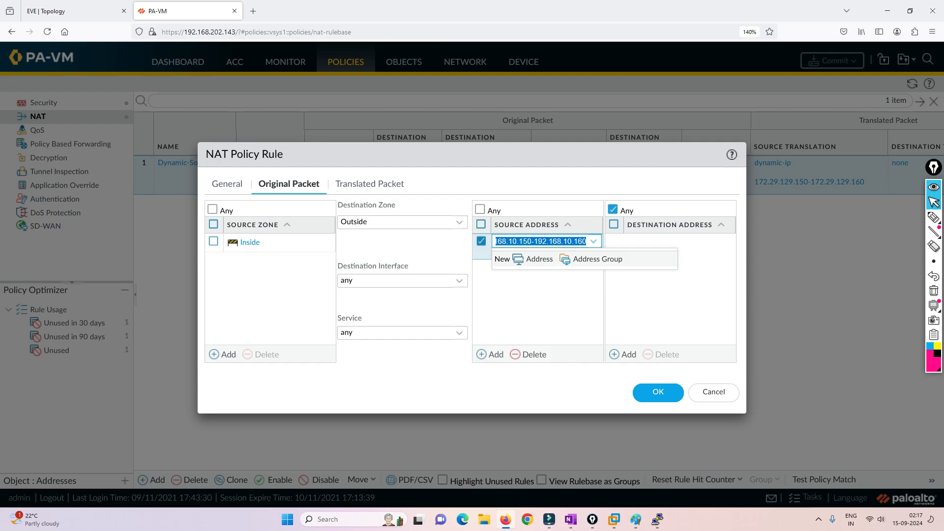
type("192.168.1")
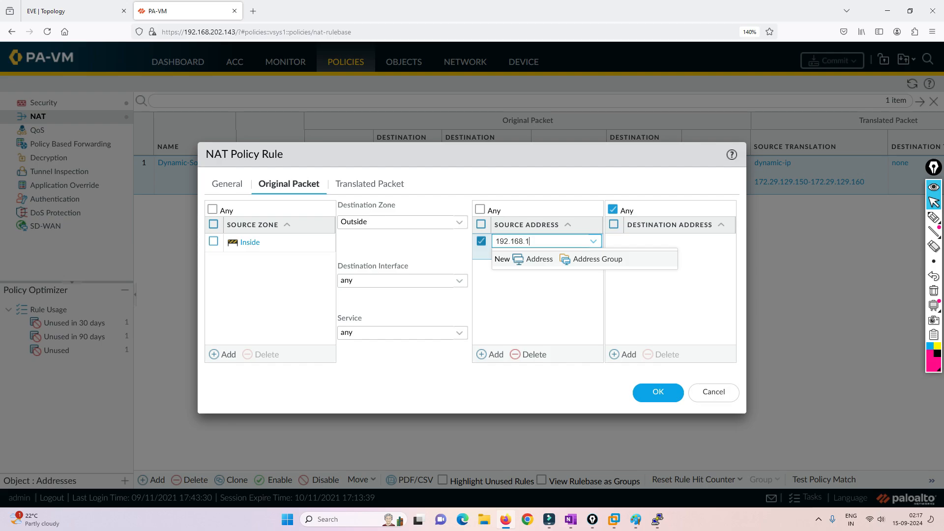
type("0.0/24")
key("Return")
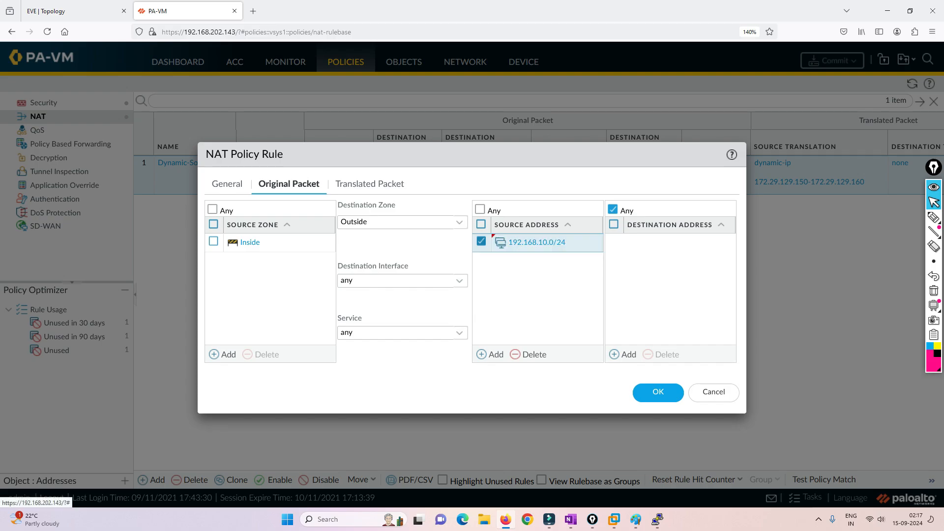
Set source translation to Dynamic IP And Port with address type Interface Address
left_click(369, 184)
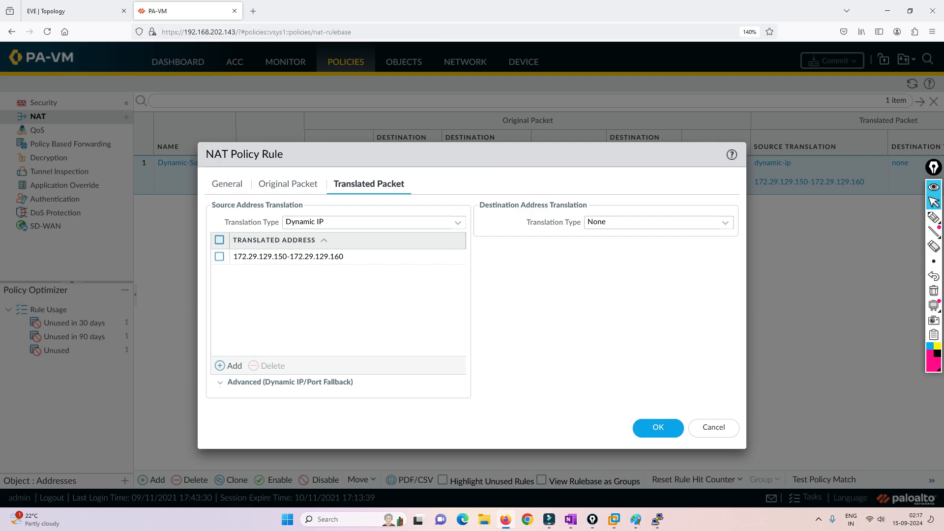
left_click(369, 222)
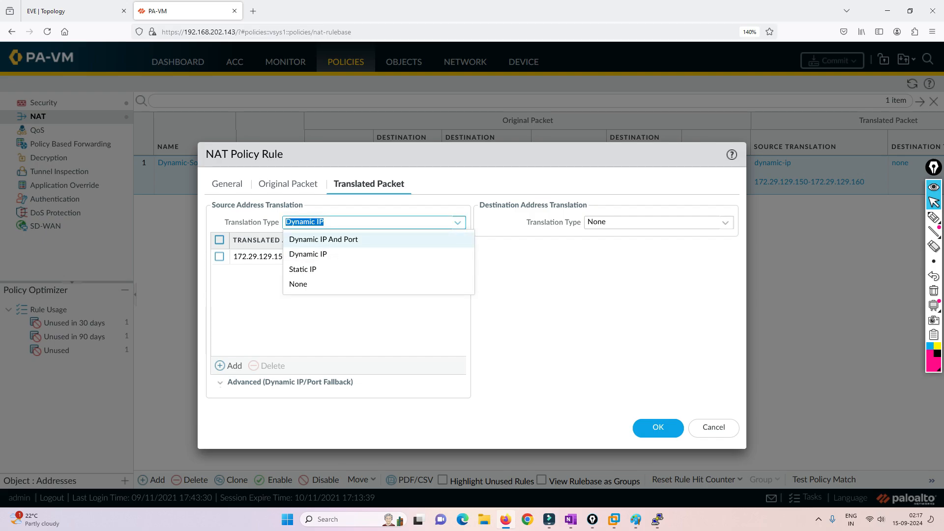
left_click(324, 239)
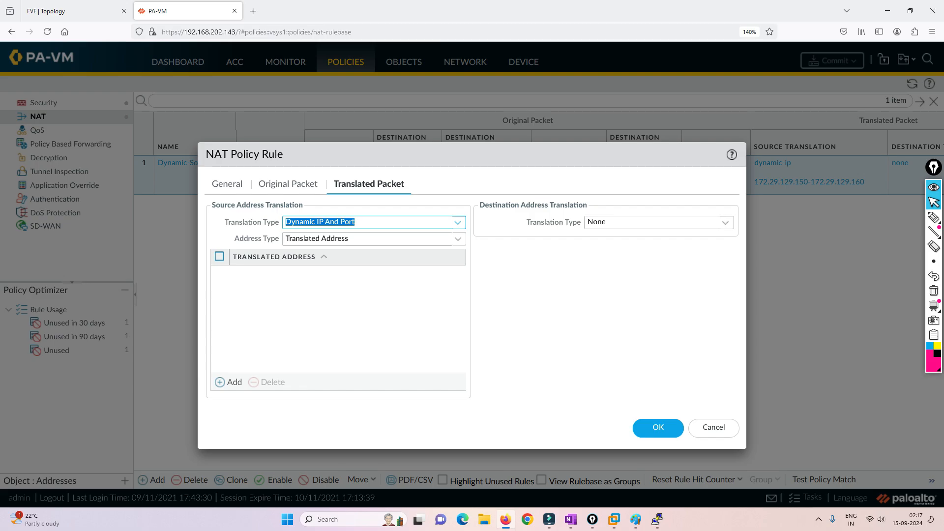
left_click(373, 239)
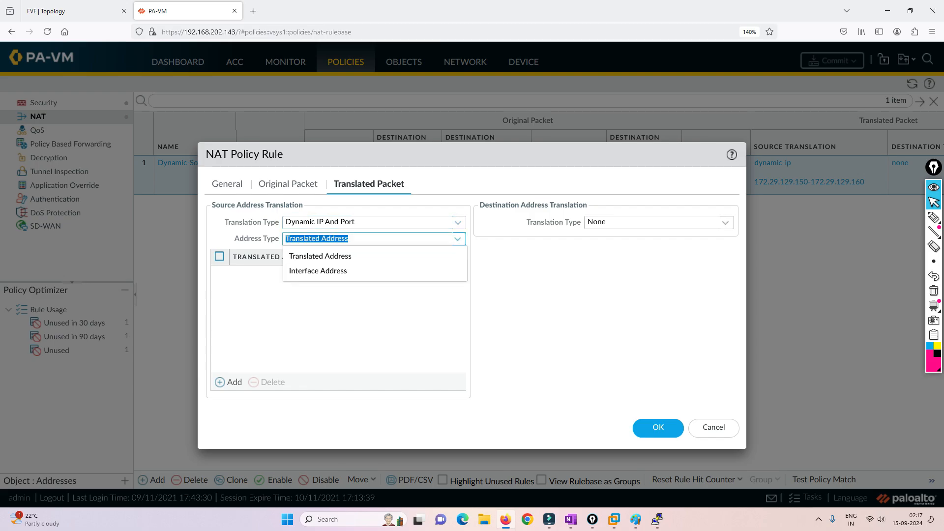
left_click(344, 270)
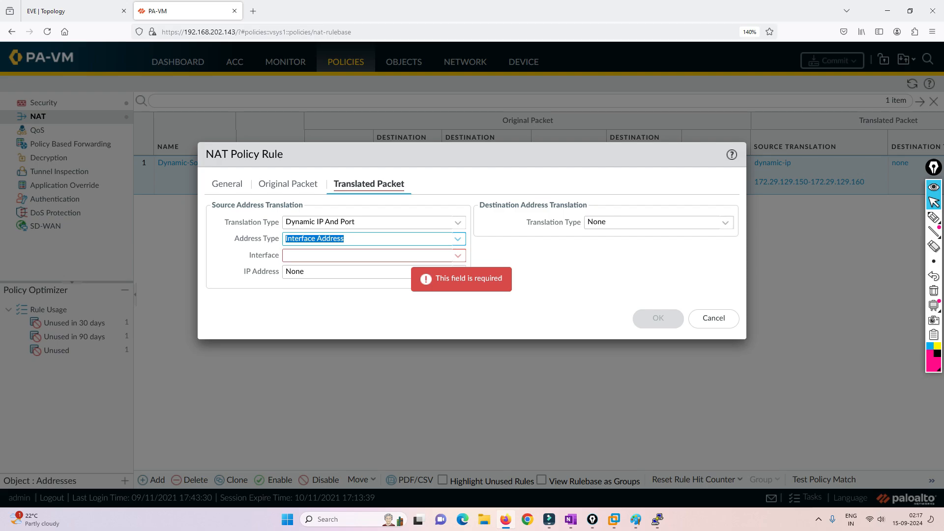
left_click(933, 218)
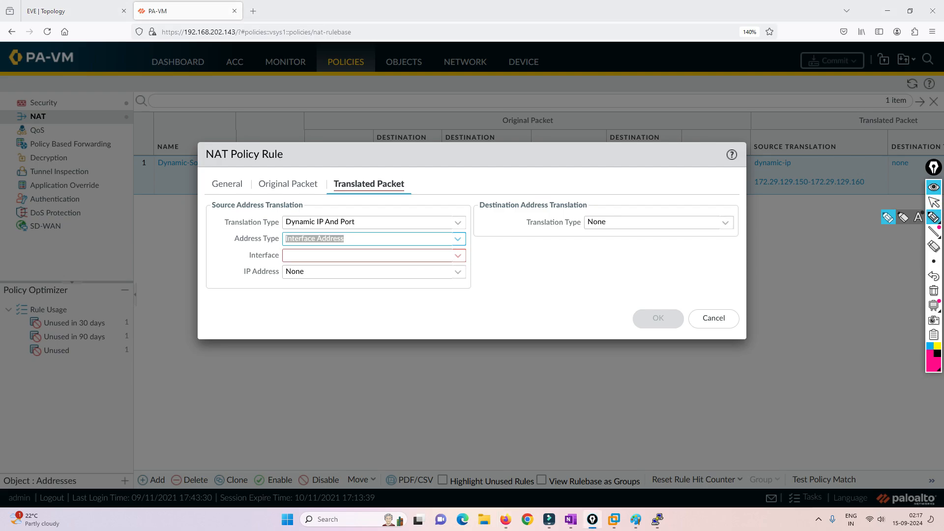
mouse_move(576, 248)
left_mouse_down()
mouse_move(576, 265)
mouse_move(597, 245)
left_mouse_up()
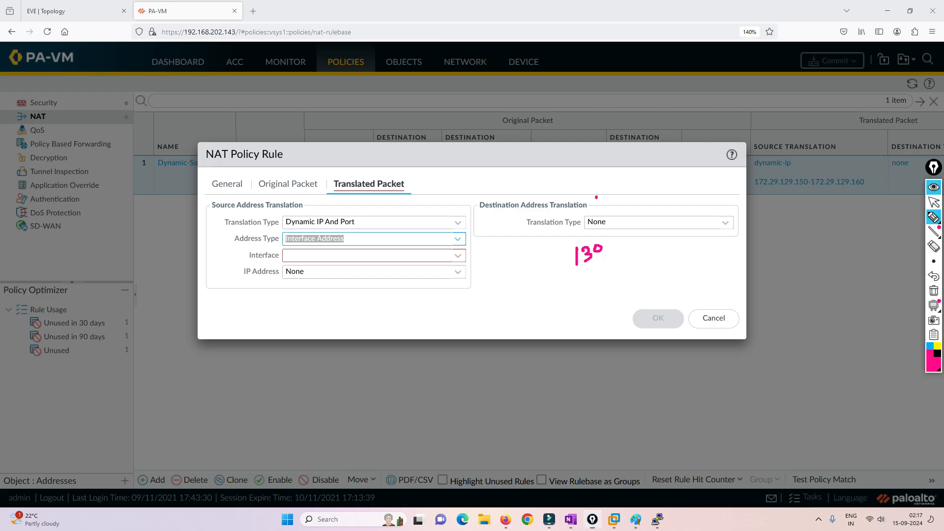
left_click_drag(596, 197, 590, 223)
mouse_move(635, 203)
left_mouse_down()
mouse_move(649, 198)
mouse_move(640, 220)
left_mouse_up()
left_click_drag(638, 221, 652, 211)
left_click_drag(662, 197, 663, 205)
mouse_move(671, 183)
left_mouse_down()
mouse_move(638, 227)
mouse_move(653, 182)
left_mouse_up()
left_click_drag(603, 286, 613, 271)
left_click(606, 271)
left_click_drag(615, 264, 621, 267)
left_click_drag(626, 259, 629, 263)
mouse_move(700, 255)
left_mouse_down()
mouse_move(712, 229)
mouse_move(706, 245)
left_mouse_up()
left_click_drag(703, 245, 711, 243)
mouse_move(721, 231)
left_mouse_down()
mouse_move(717, 242)
mouse_move(728, 223)
left_mouse_up()
left_click_drag(728, 223, 726, 232)
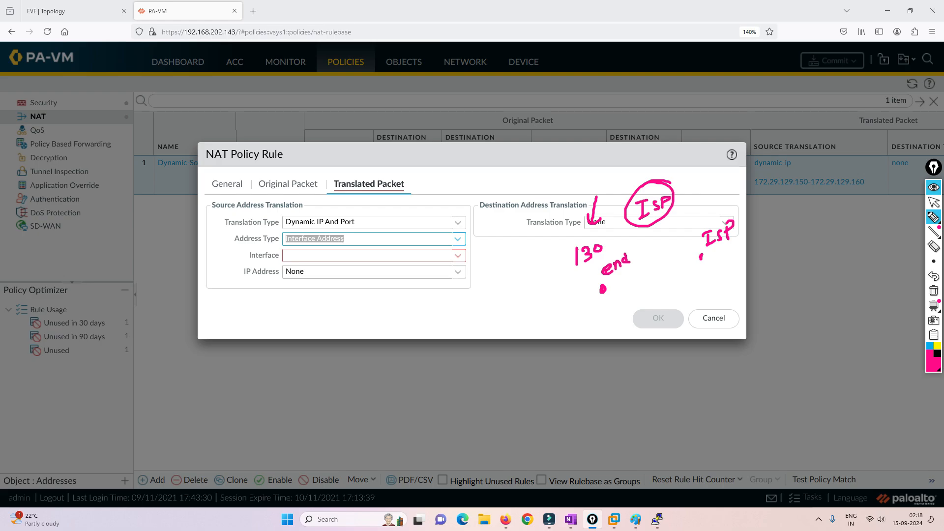
left_click_drag(608, 315, 607, 301)
left_click_drag(603, 309, 612, 308)
mouse_move(709, 265)
left_mouse_down()
mouse_move(709, 290)
mouse_move(709, 266)
left_mouse_up()
left_click_drag(709, 265, 713, 274)
mouse_move(578, 275)
left_mouse_down()
mouse_move(644, 295)
mouse_move(590, 256)
left_mouse_up()
mouse_move(715, 215)
left_mouse_down()
mouse_move(687, 270)
mouse_move(719, 210)
left_mouse_up()
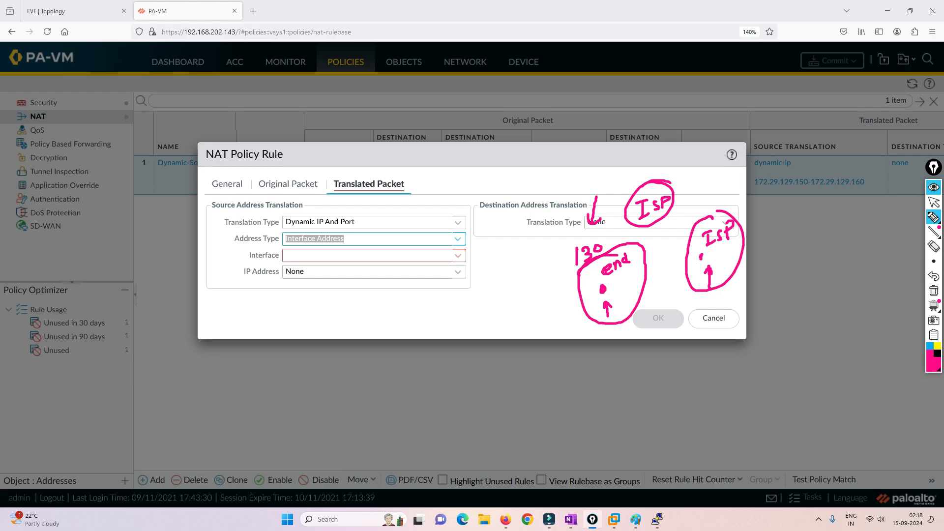
left_click_drag(540, 307, 571, 302)
mouse_move(464, 246)
left_mouse_down()
mouse_move(450, 263)
mouse_move(448, 247)
left_mouse_up()
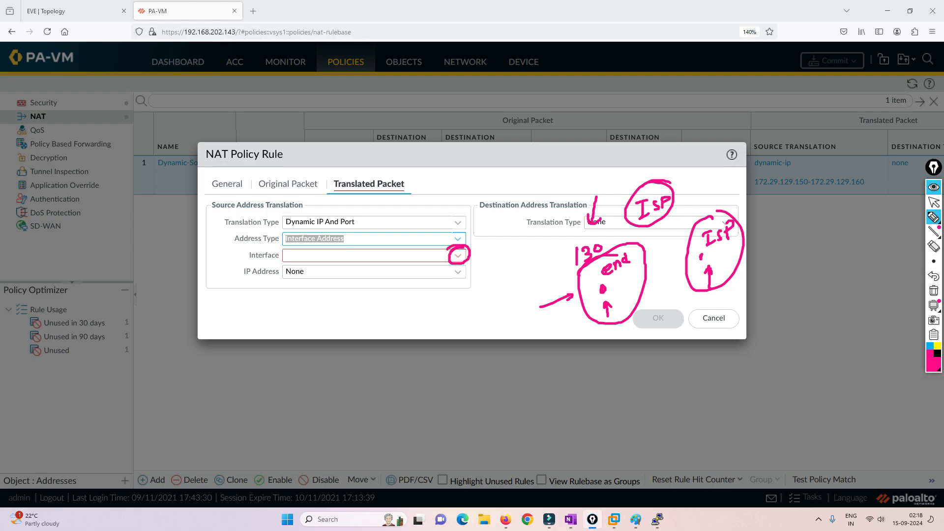
mouse_move(698, 173)
left_mouse_down()
mouse_move(699, 186)
mouse_move(723, 173)
mouse_move(721, 181)
mouse_move(692, 171)
mouse_move(701, 159)
mouse_move(588, 180)
mouse_move(610, 158)
left_mouse_up()
mouse_move(608, 153)
left_mouse_down()
mouse_move(571, 183)
mouse_move(612, 168)
left_mouse_up()
mouse_move(711, 172)
left_mouse_down()
mouse_move(678, 149)
mouse_move(685, 156)
left_mouse_up()
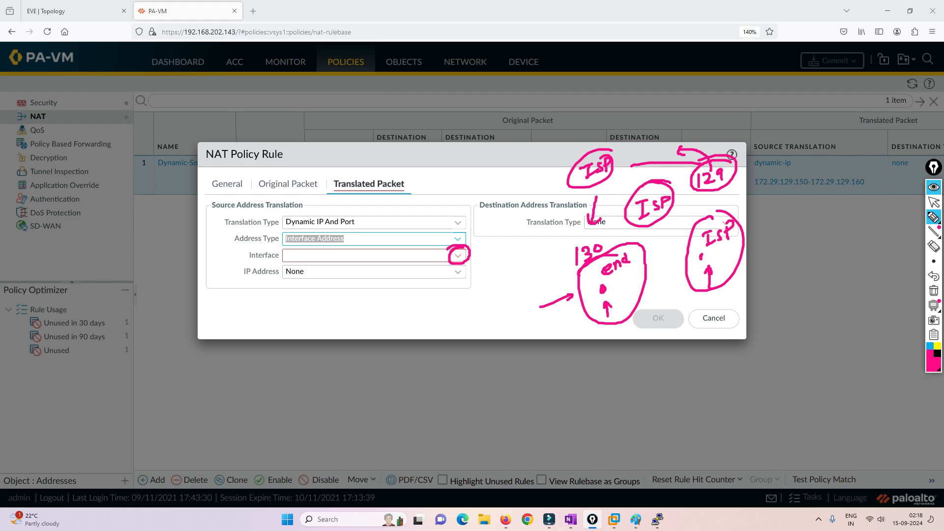
Clear the screen drawings and reselect Interface Address as the address type
left_click(934, 291)
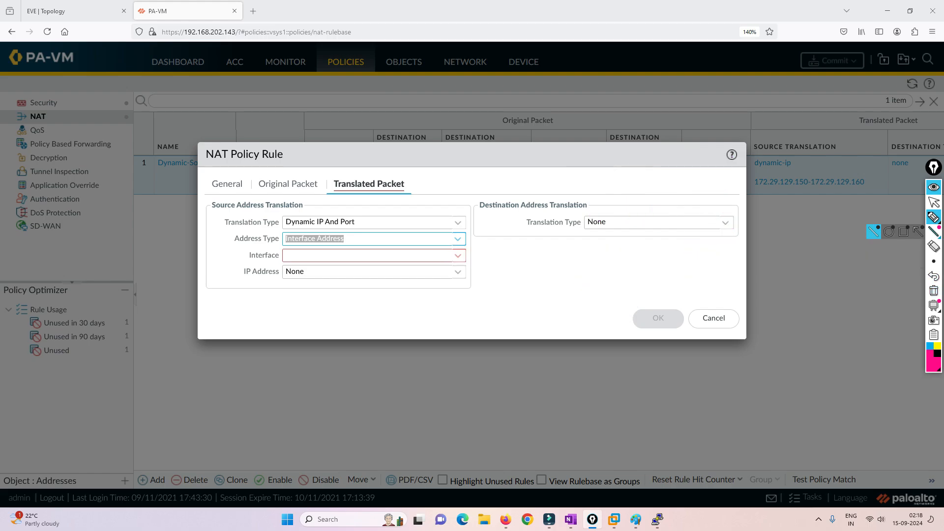
left_click(934, 202)
left_click(457, 239)
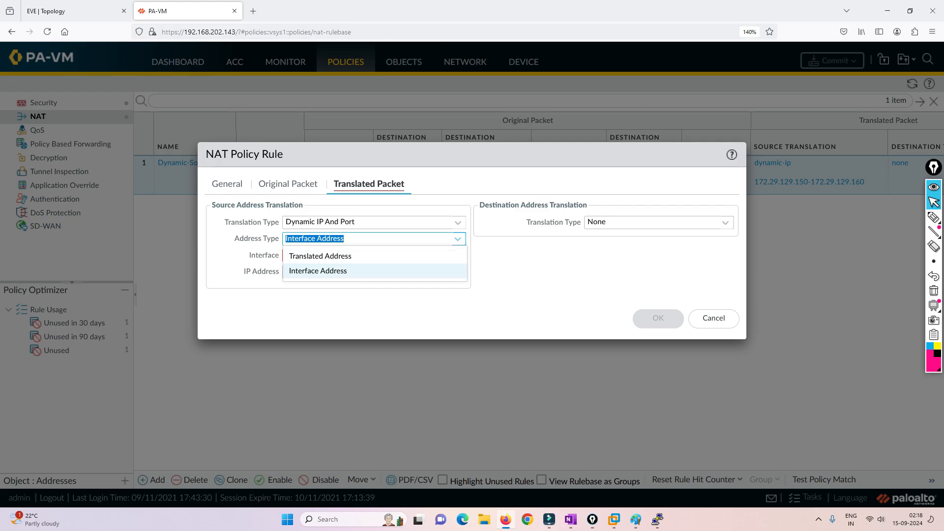
left_click(321, 256)
left_click(457, 239)
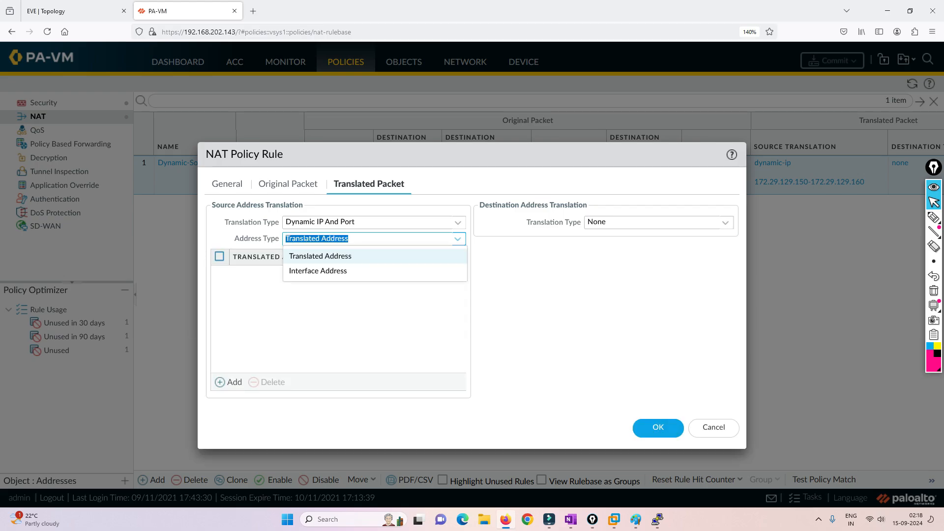
left_click(319, 270)
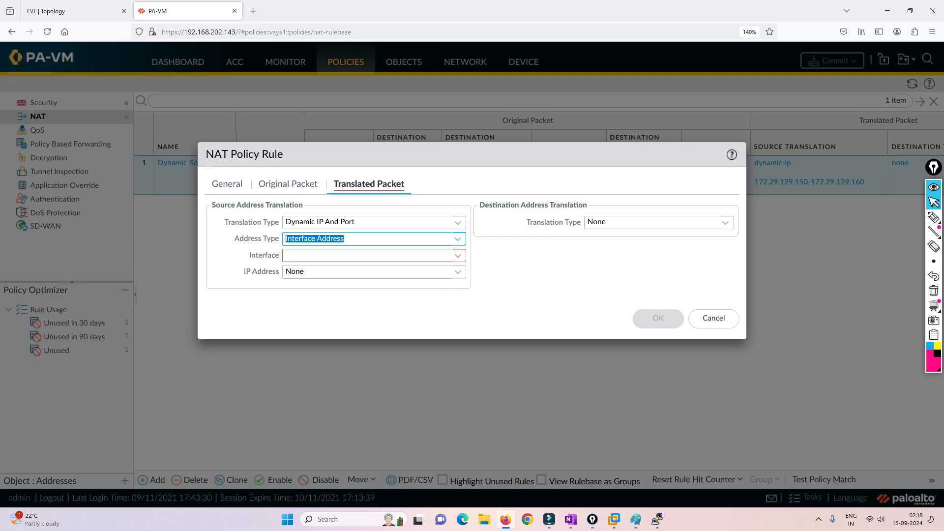
Choose ethernet1/2 as the translating interface, leaving the IP Address as None
left_click(457, 255)
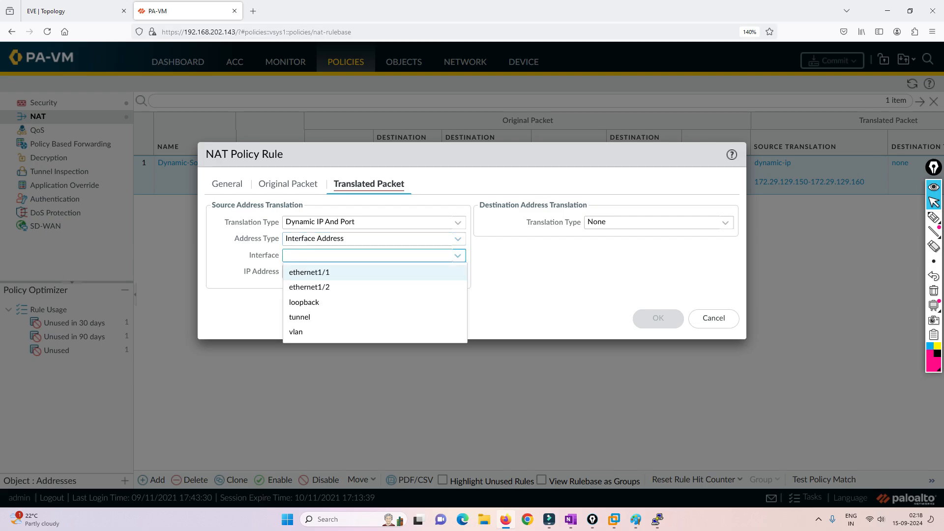
key("Down")
key("Return")
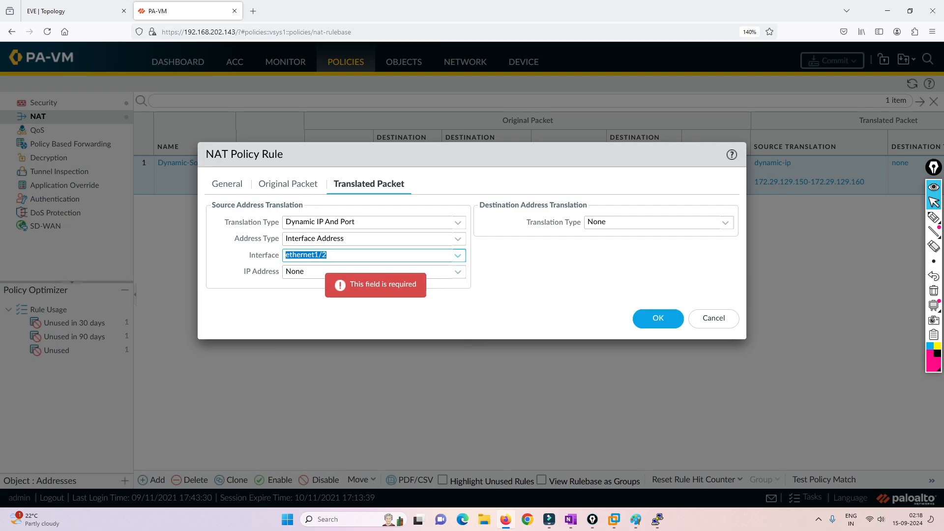
left_click(72, 11)
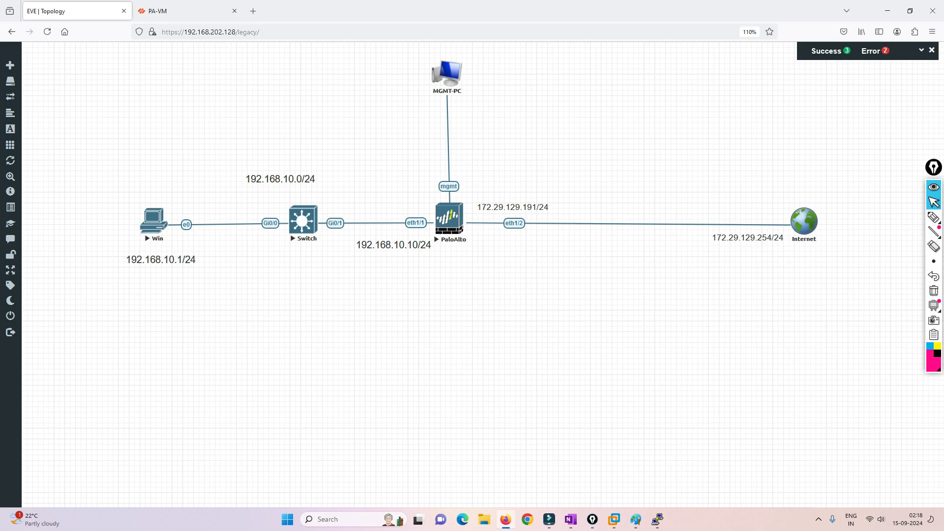
left_click(187, 11)
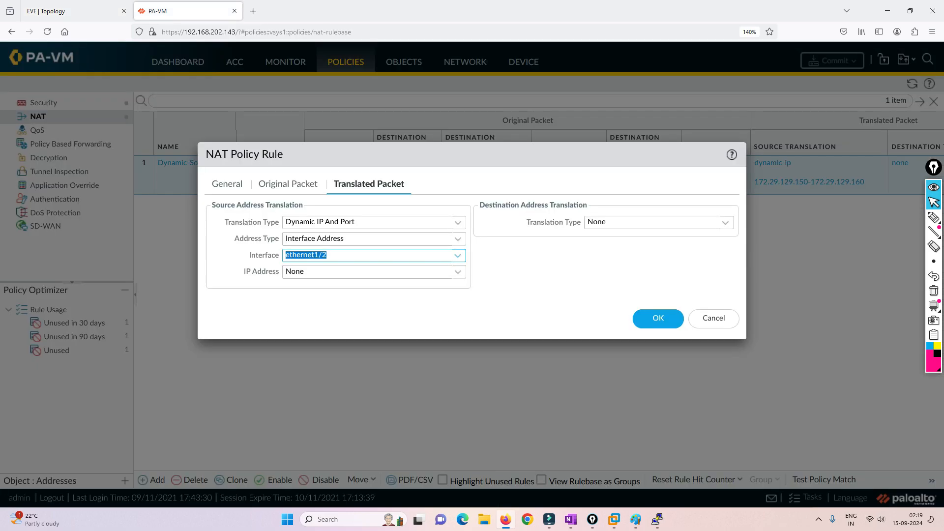
left_click(458, 272)
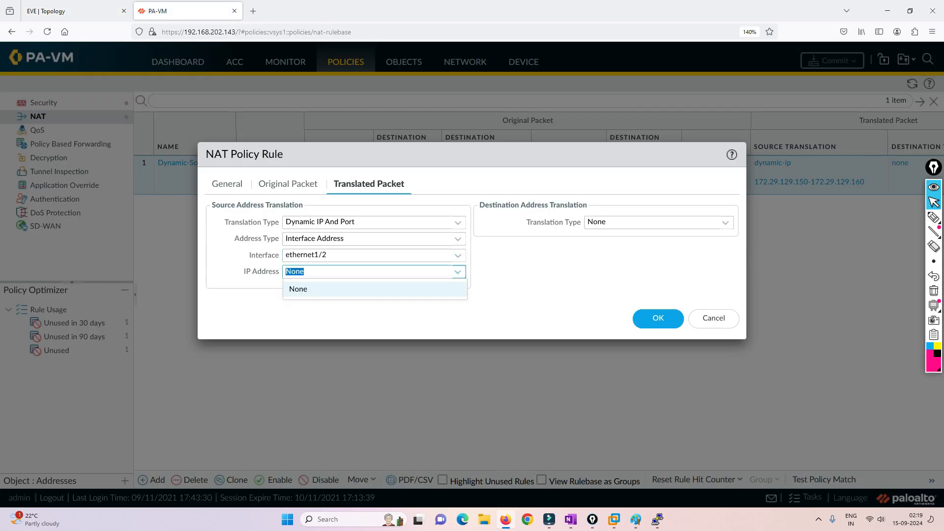
left_click(457, 272)
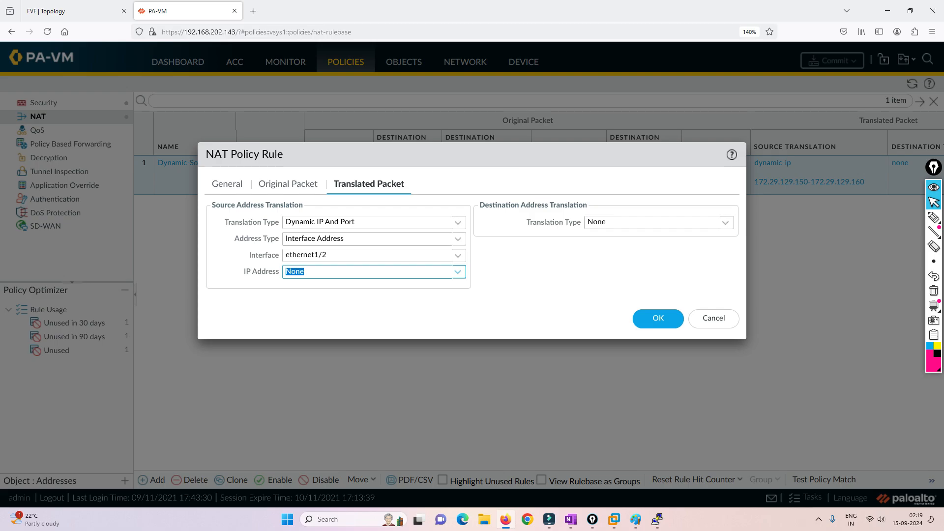
left_click(934, 217)
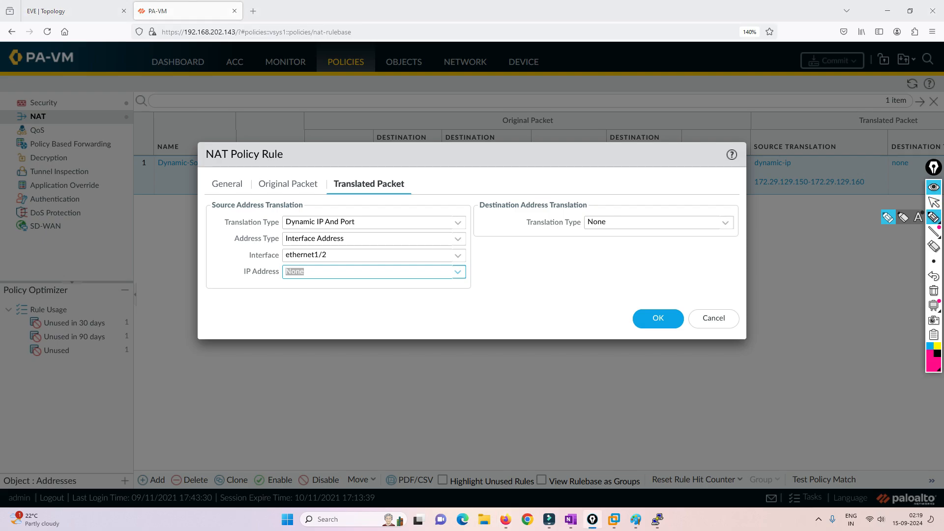
left_click_drag(341, 256, 444, 255)
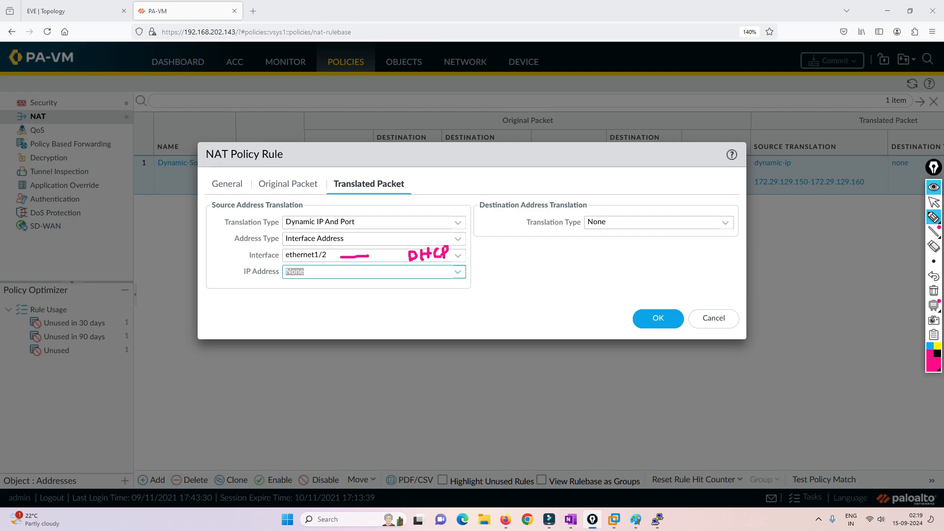
left_click_drag(313, 295, 317, 279)
left_click_drag(458, 254, 530, 237)
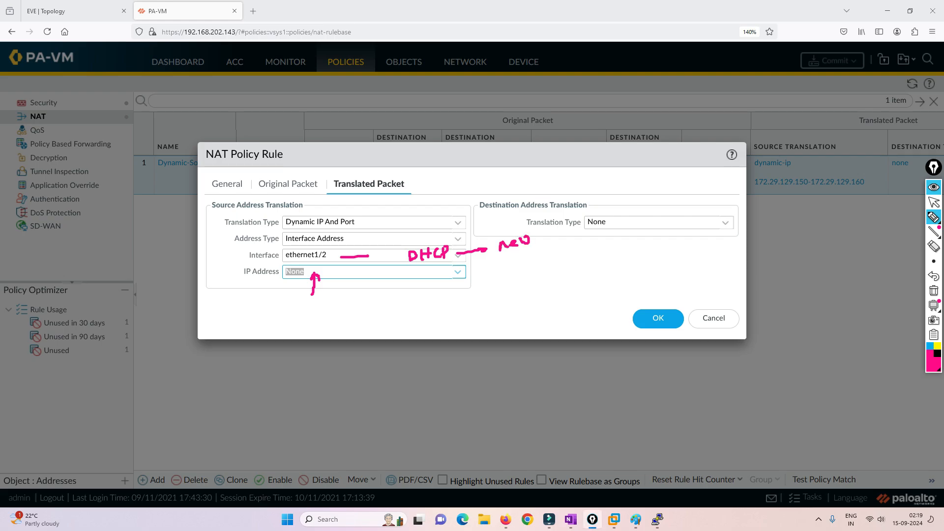
mouse_move(367, 276)
left_mouse_down()
mouse_move(376, 279)
mouse_move(362, 287)
left_mouse_up()
mouse_move(424, 282)
left_mouse_down()
mouse_move(429, 291)
mouse_move(462, 283)
left_mouse_up()
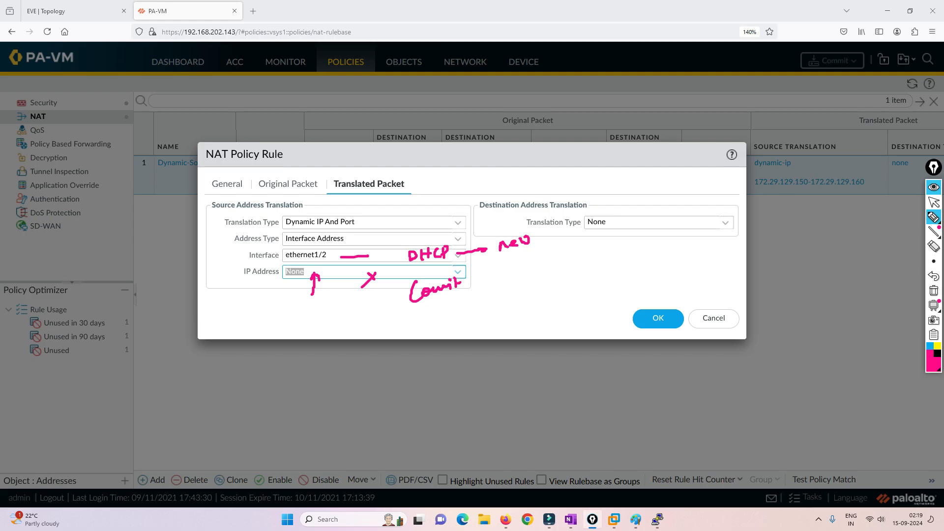
mouse_move(450, 243)
left_mouse_down()
mouse_move(423, 237)
mouse_move(405, 266)
mouse_move(451, 260)
mouse_move(434, 236)
mouse_move(344, 274)
mouse_move(354, 275)
left_mouse_up()
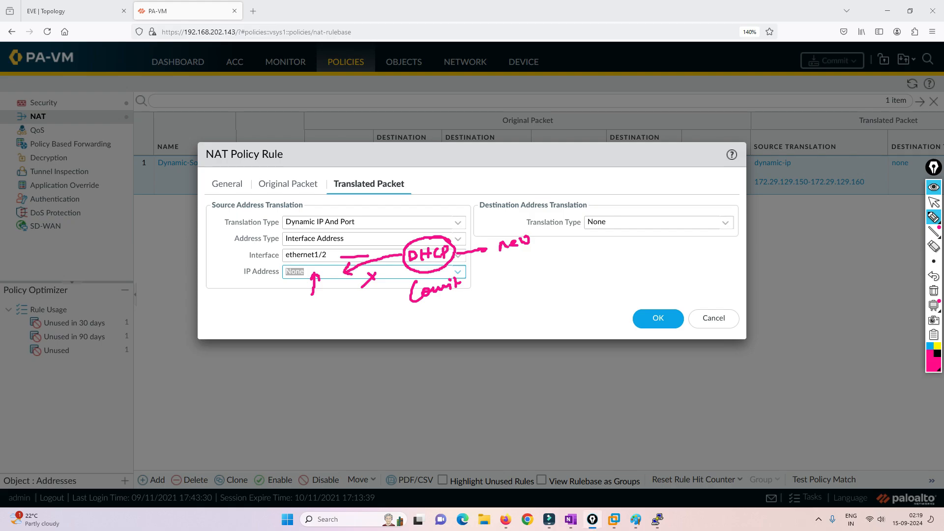
left_click_drag(400, 226, 348, 255)
mouse_move(418, 210)
left_mouse_down()
mouse_move(411, 225)
mouse_move(445, 203)
mouse_move(449, 210)
left_mouse_up()
left_click_drag(463, 200, 463, 209)
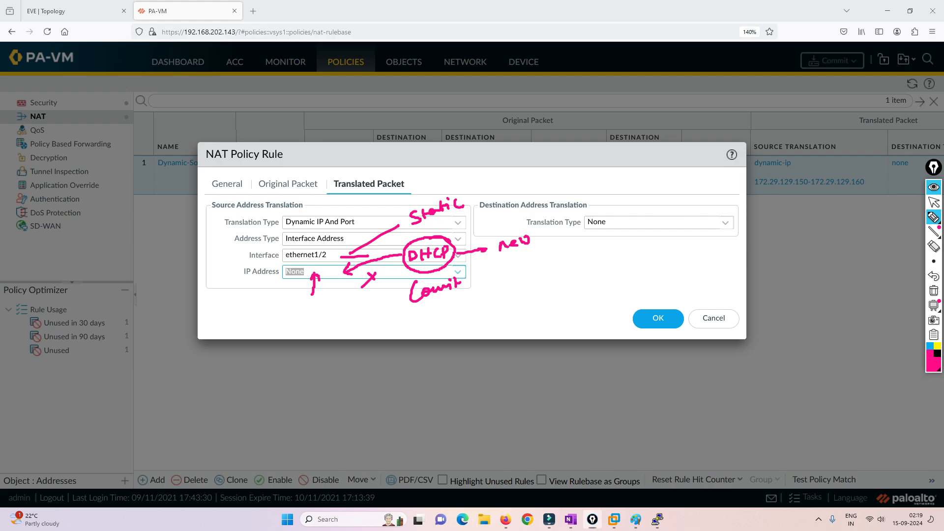
left_click_drag(335, 300, 334, 268)
mouse_move(328, 277)
left_mouse_down()
mouse_move(334, 268)
mouse_move(337, 277)
left_mouse_up()
left_click(934, 291)
left_click_drag(476, 278, 510, 279)
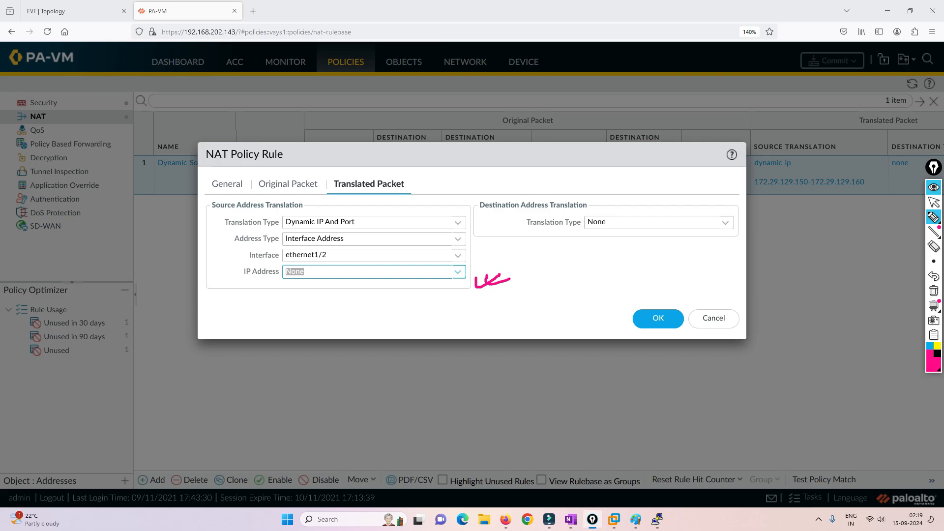
left_click(934, 291)
Save the PAT NAT rule and go to the Network ethernet interfaces list
left_click(934, 201)
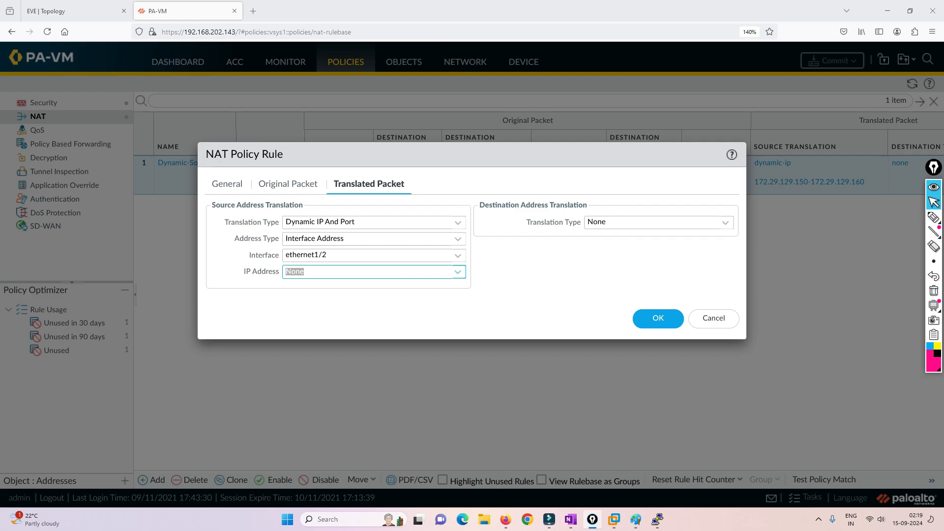
left_click(658, 318)
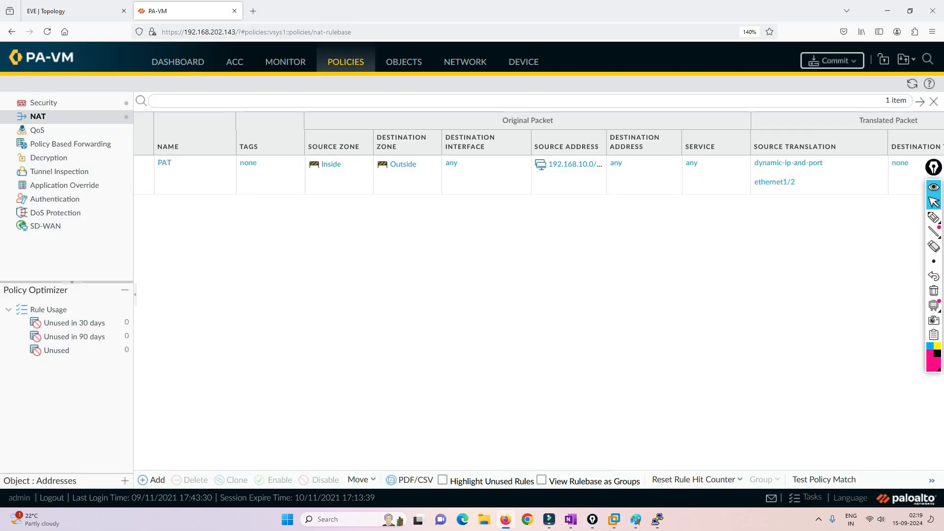
left_click(465, 62)
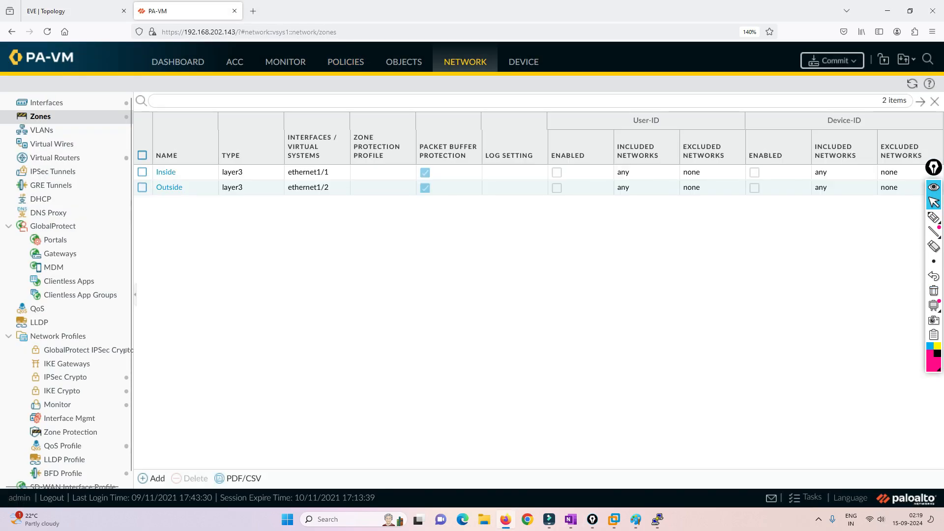
left_click(47, 102)
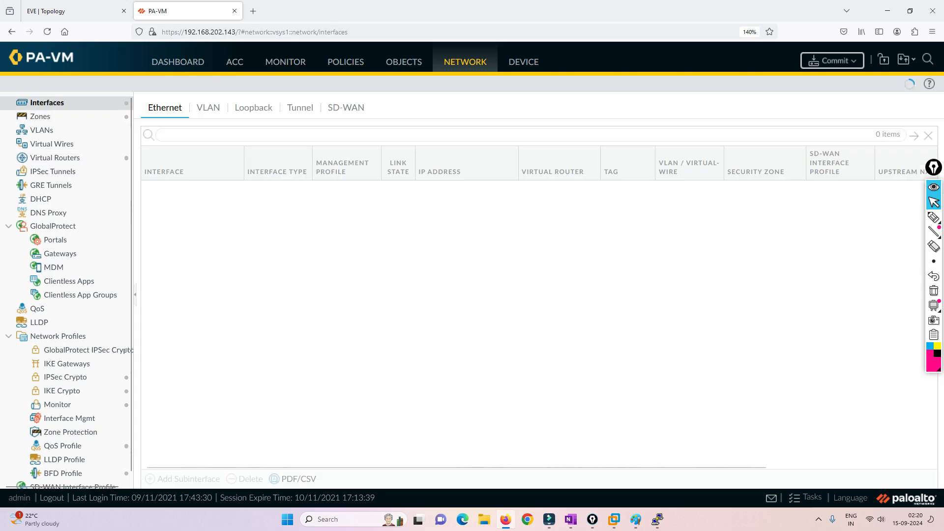
Look up and copy ethernet1/2's DHCP address 172.29.129.191, then return to NAT policies
left_click(460, 207)
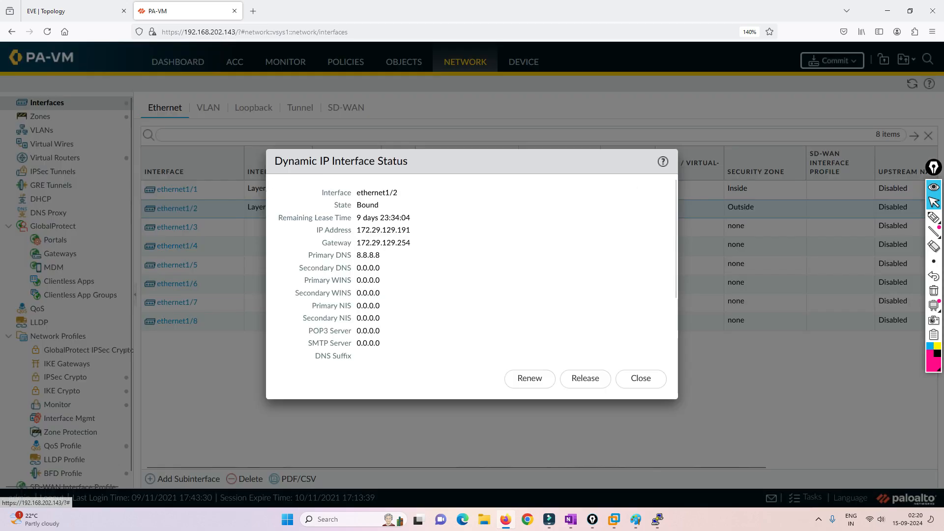
left_click_drag(411, 230, 357, 230)
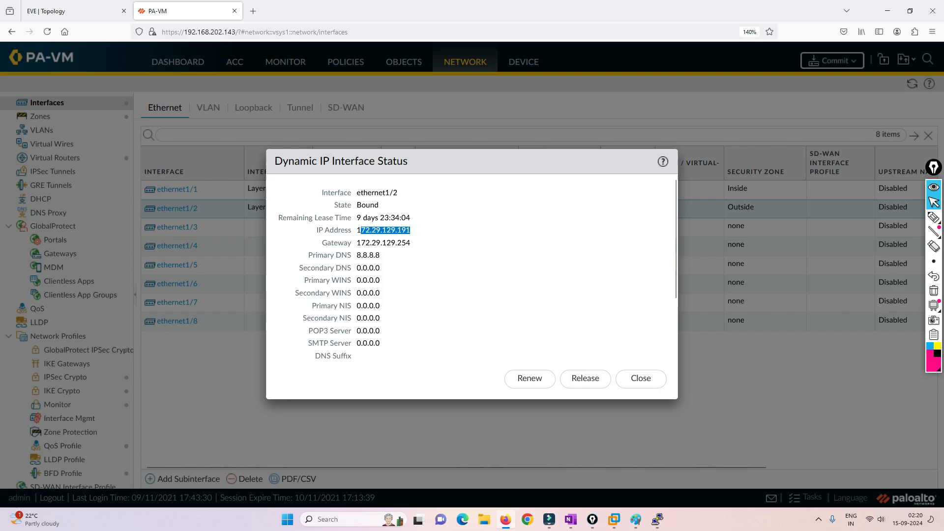
left_click(640, 378)
left_click(346, 62)
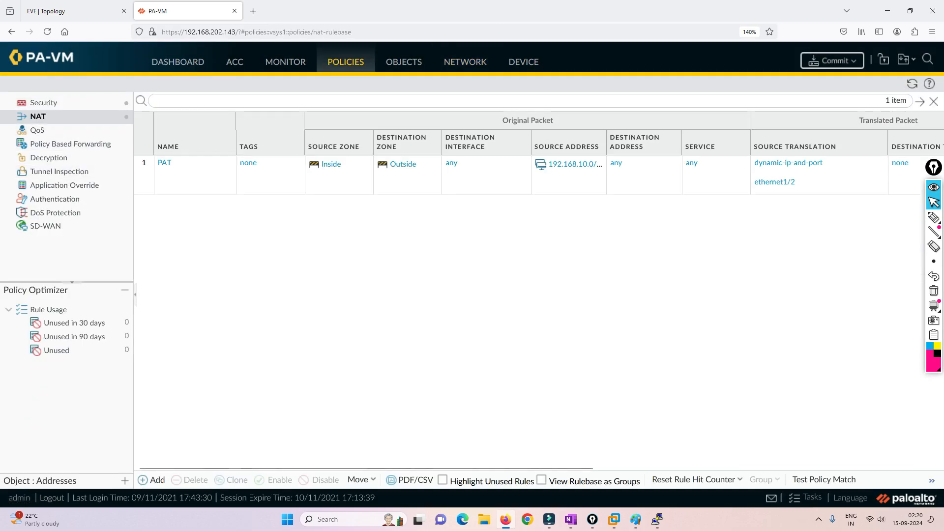
Rename the Dynamic-NAT-Rule security rule to PAT-Rule
left_click(43, 103)
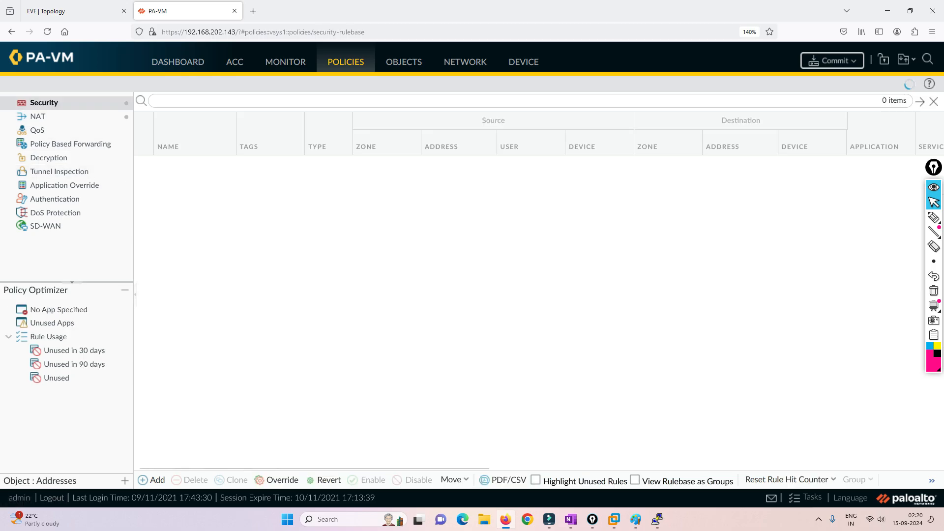
left_click(194, 163)
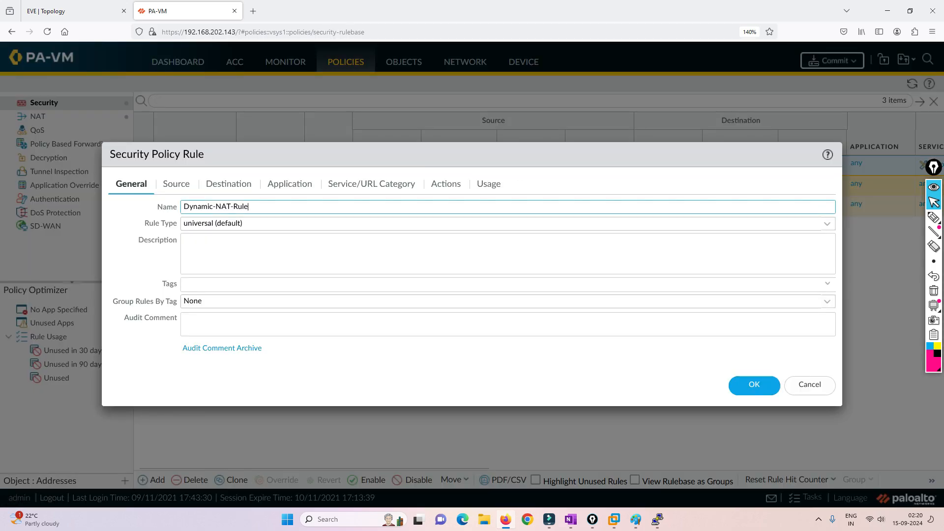
left_click_drag(231, 207, 183, 207)
key("BackSpace")
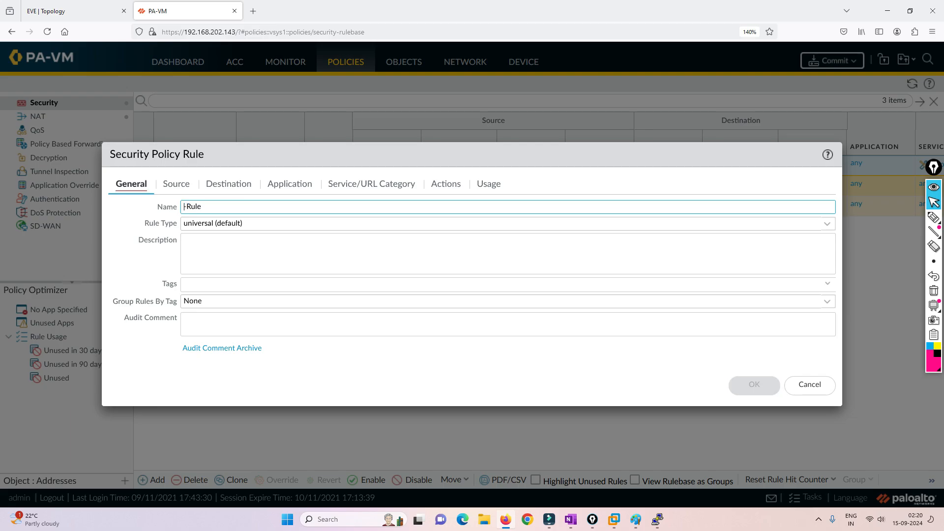
type("PAT")
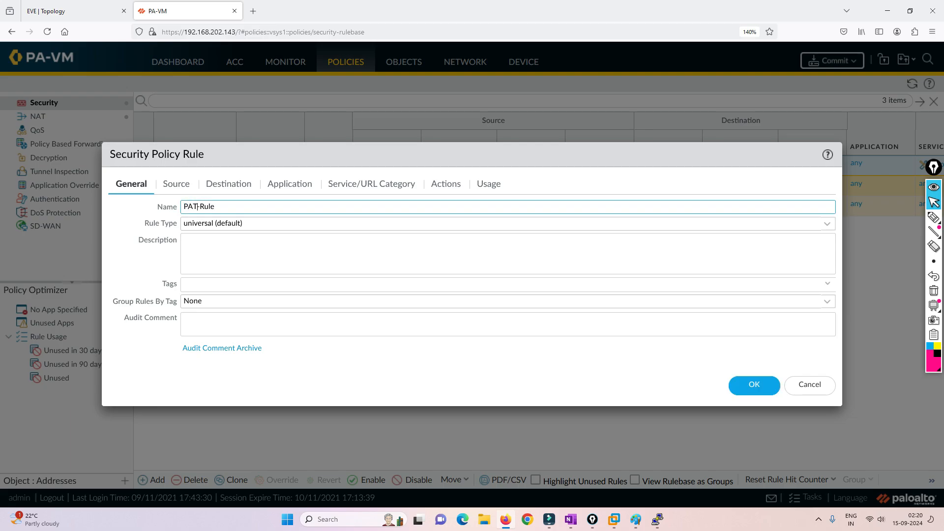
Change the security rule's source address to 192.168.10.0/24, save it, and start the commit
left_click(176, 184)
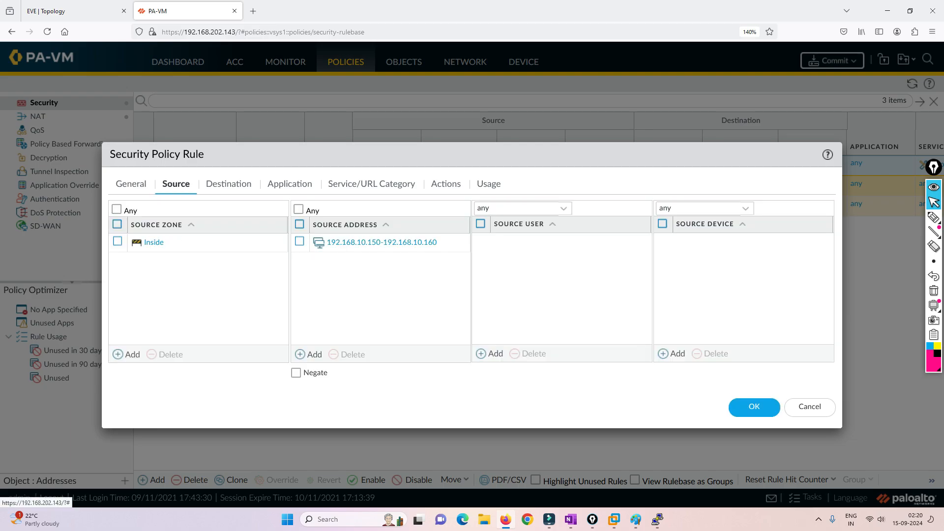
double_click(376, 242)
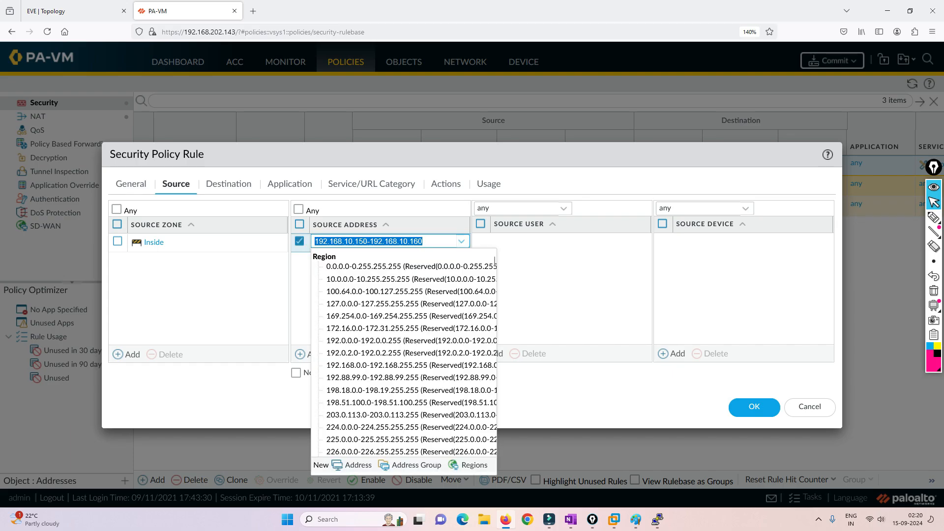
type("192.168.")
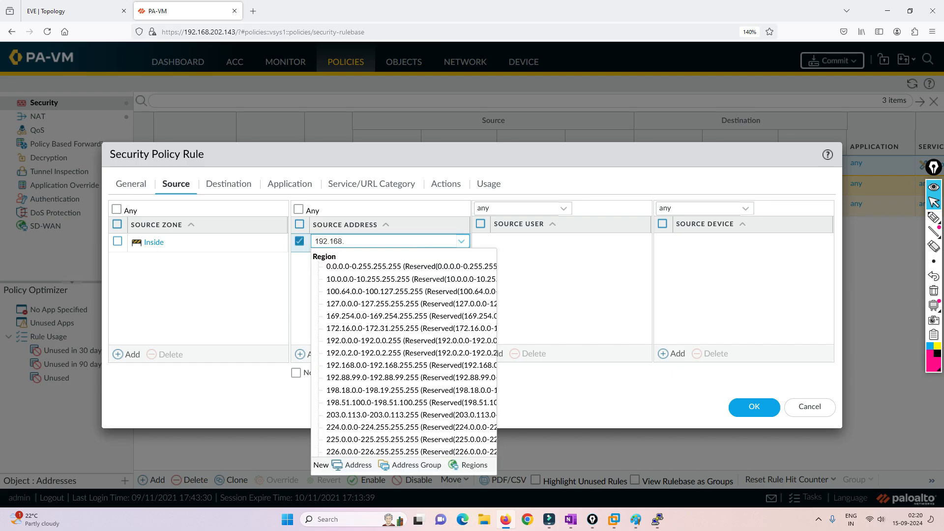
type("10.0/")
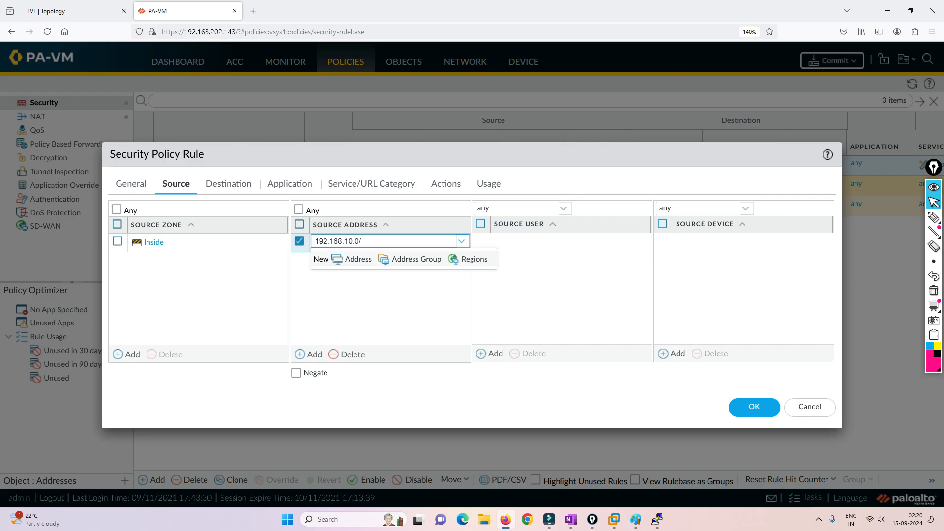
type("24")
key("Return")
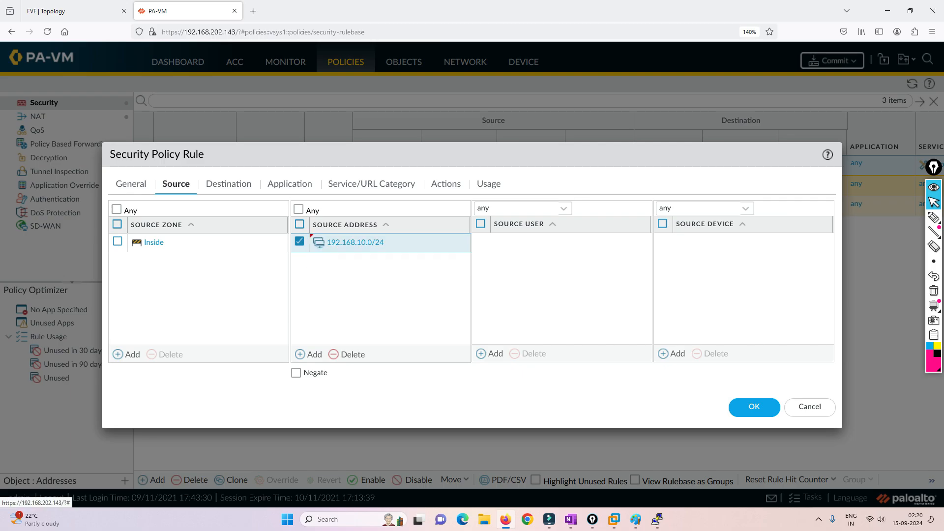
left_click(229, 183)
left_click(289, 184)
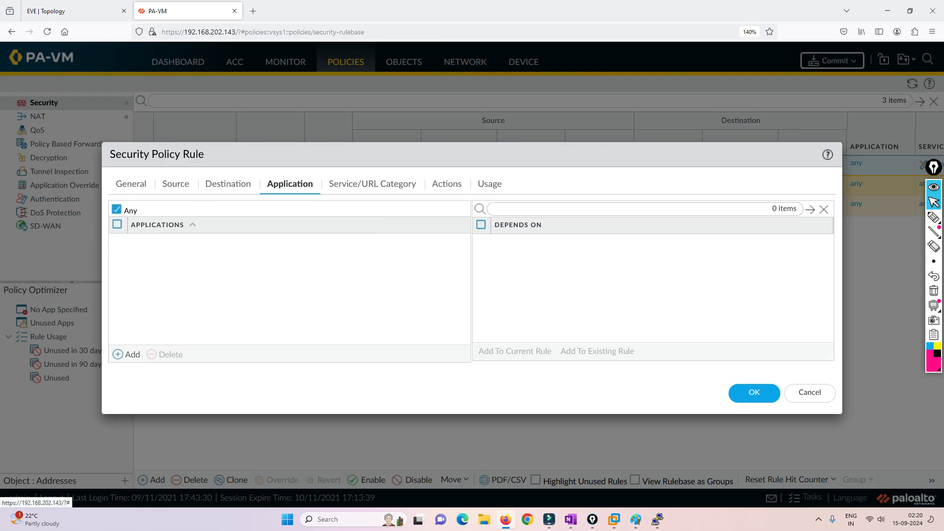
left_click(372, 183)
left_click(446, 183)
left_click(754, 365)
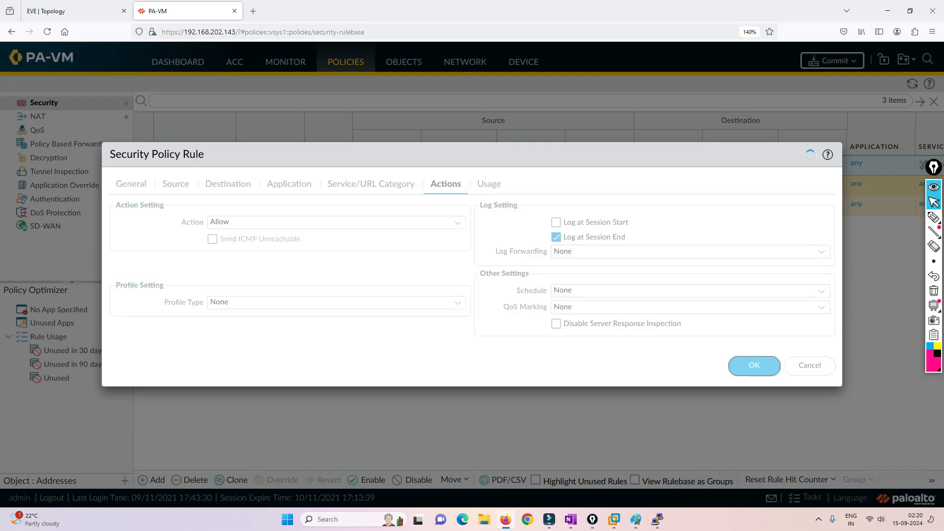
left_click(831, 60)
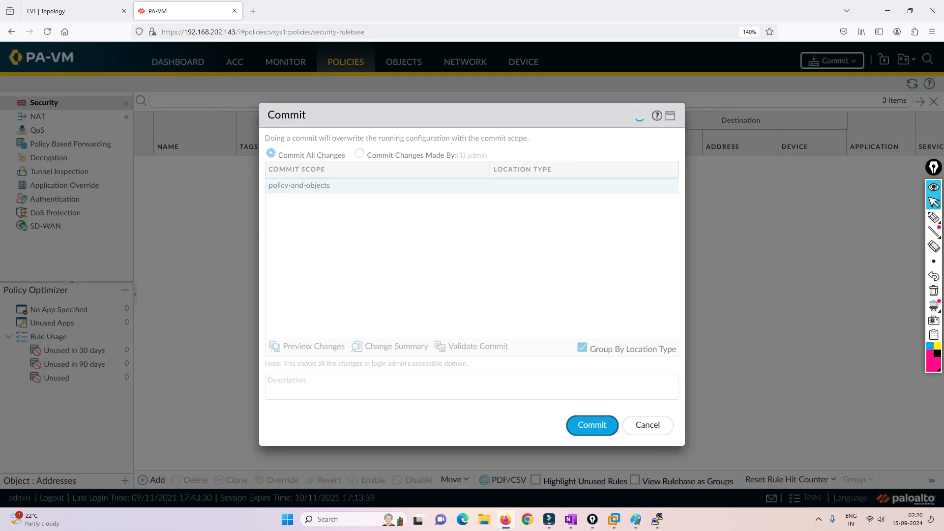
left_click(73, 11)
In the Windows client VM, open the Ethernet adapter's IPv4 properties
left_click(165, 218)
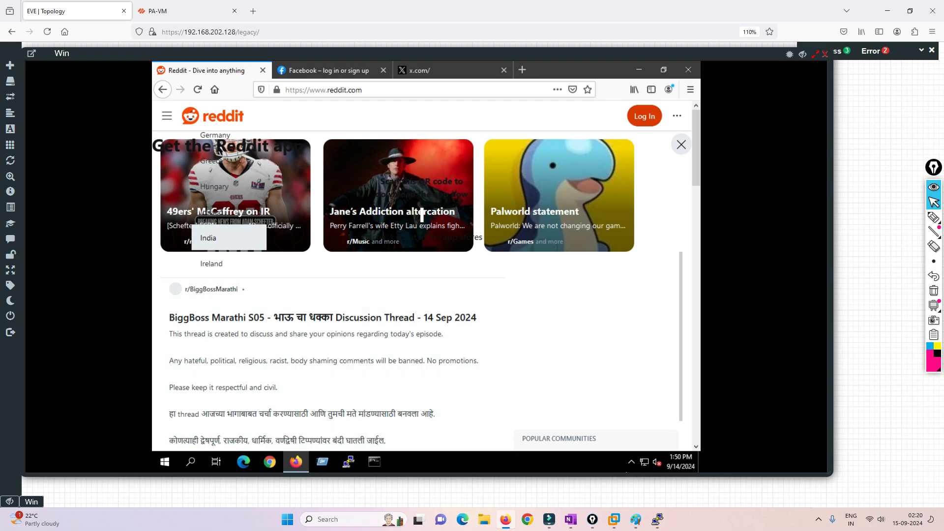
right_click(644, 462)
left_click(637, 447)
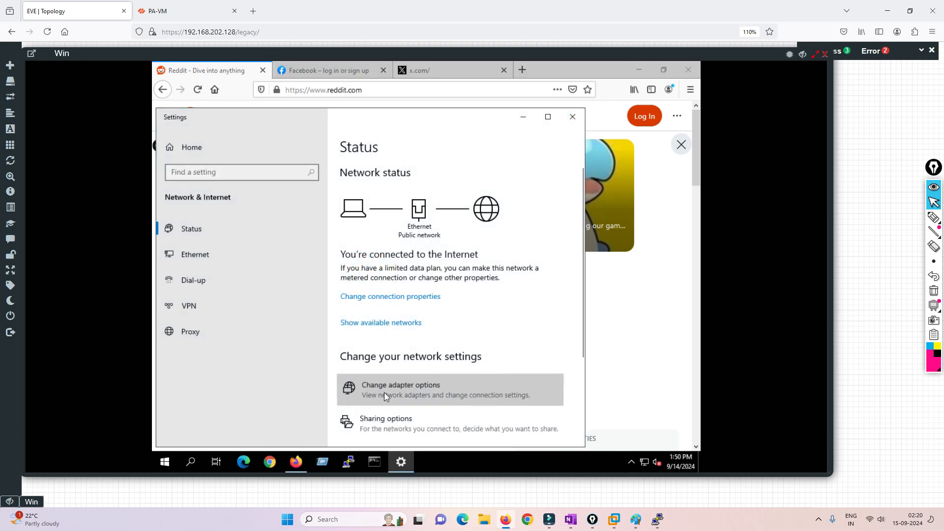
left_click(385, 393)
double_click(228, 211)
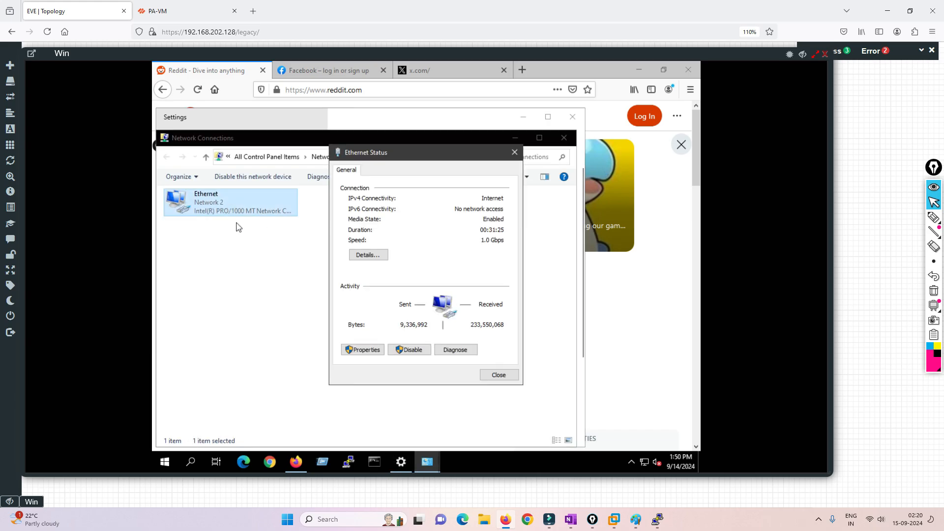
left_click(366, 353)
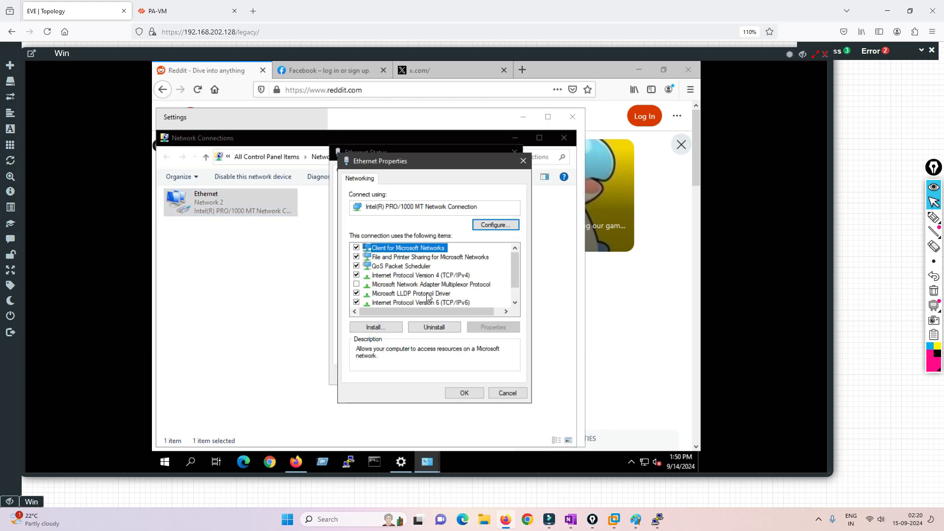
double_click(438, 279)
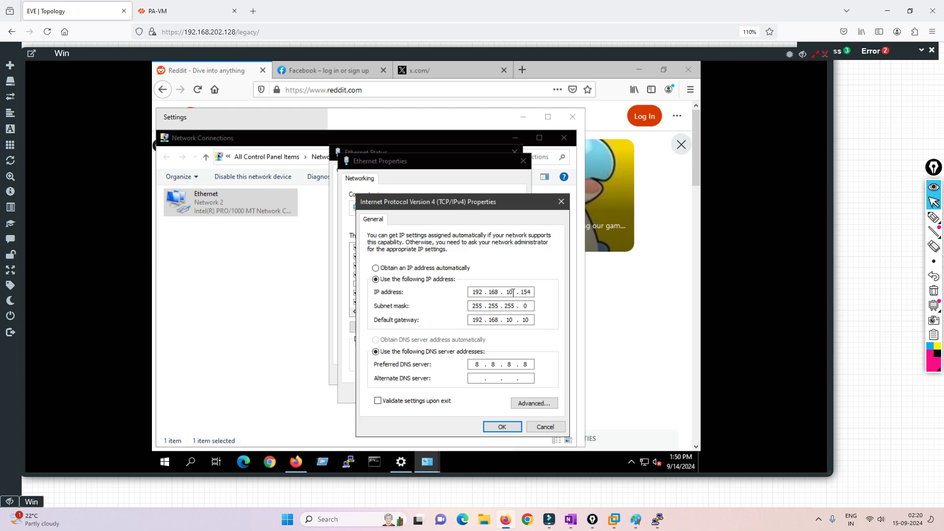
Change the IPv4 address from 192.168.10.154 to 192.168.10.15, apply, and close the adapter windows
key("Tab")
left_click(529, 292)
key("BackSpace")
left_click(503, 426)
left_click(474, 394)
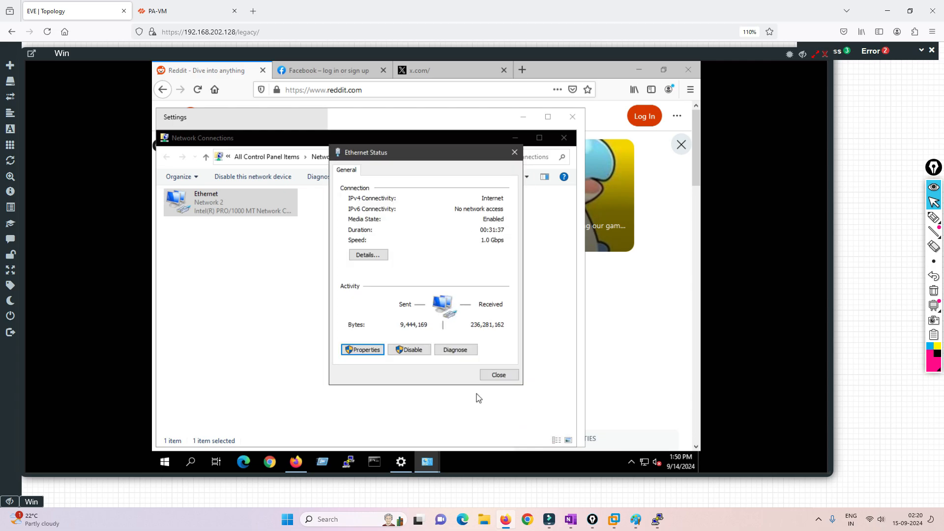
left_click(497, 375)
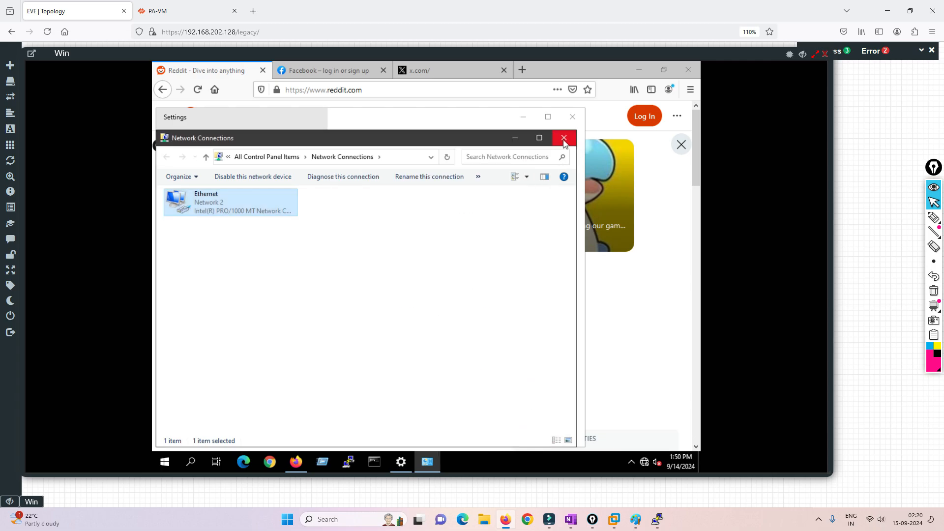
left_click(565, 138)
left_click(572, 118)
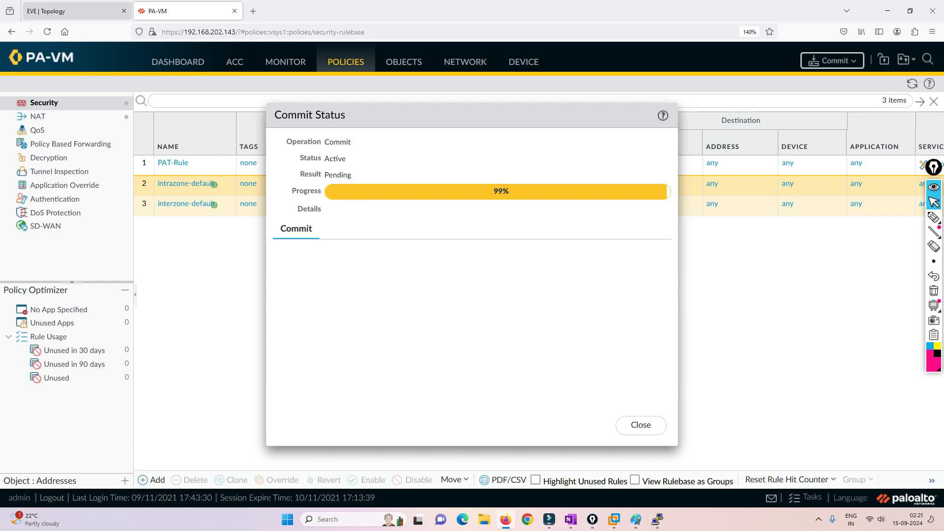
Reload Facebook in the VM's Firefox while checking the firewall's commit progress
left_click(61, 12)
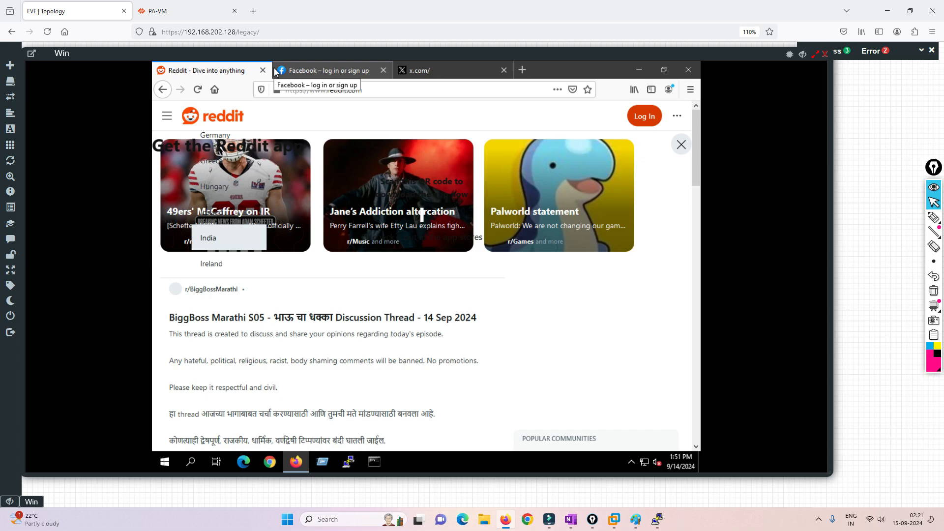
left_click(276, 72)
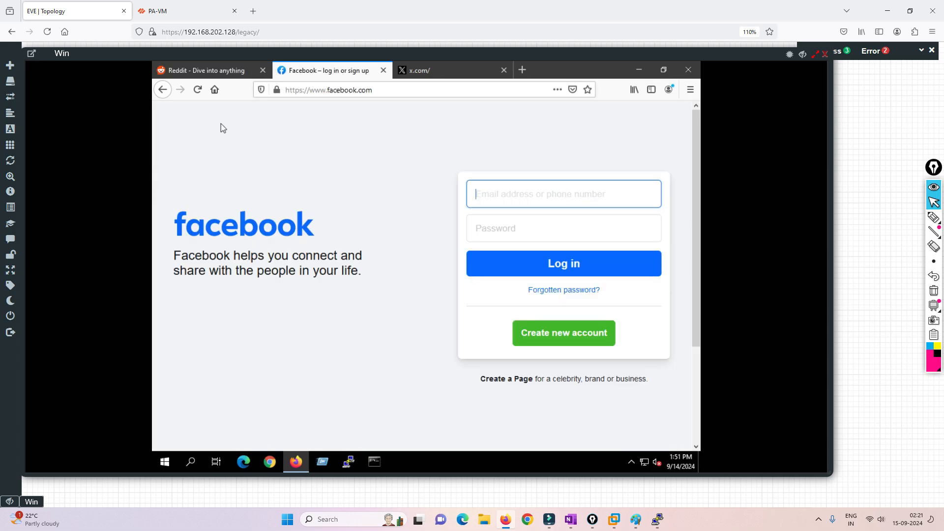
left_click(198, 90)
left_click(186, 11)
left_click(67, 9)
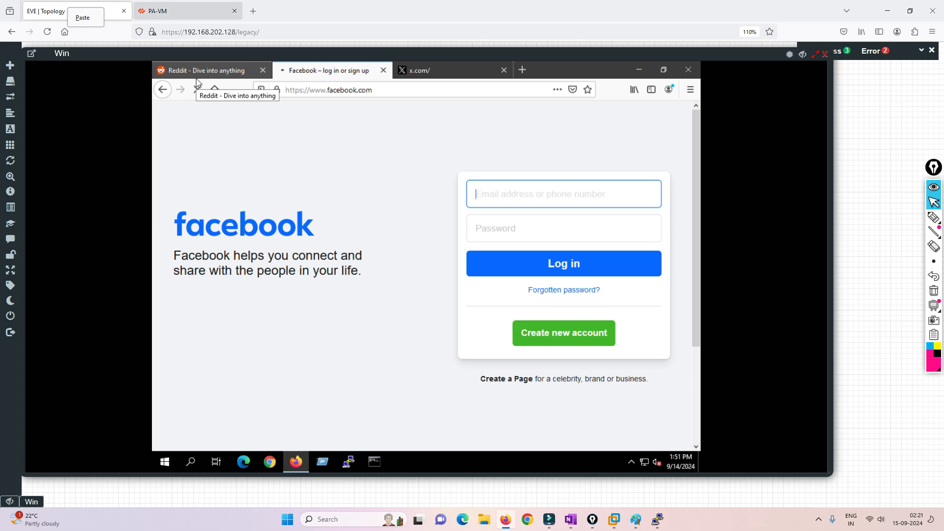
left_click(196, 11)
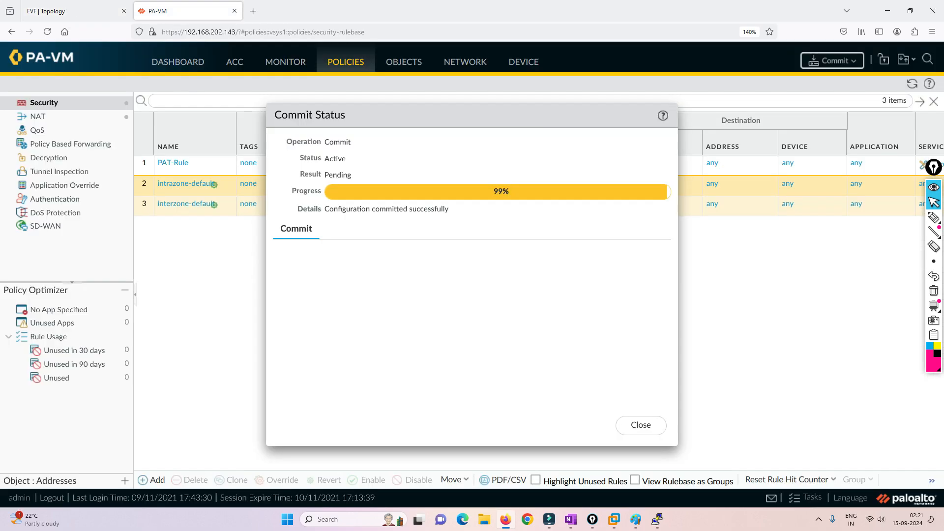
left_click(74, 11)
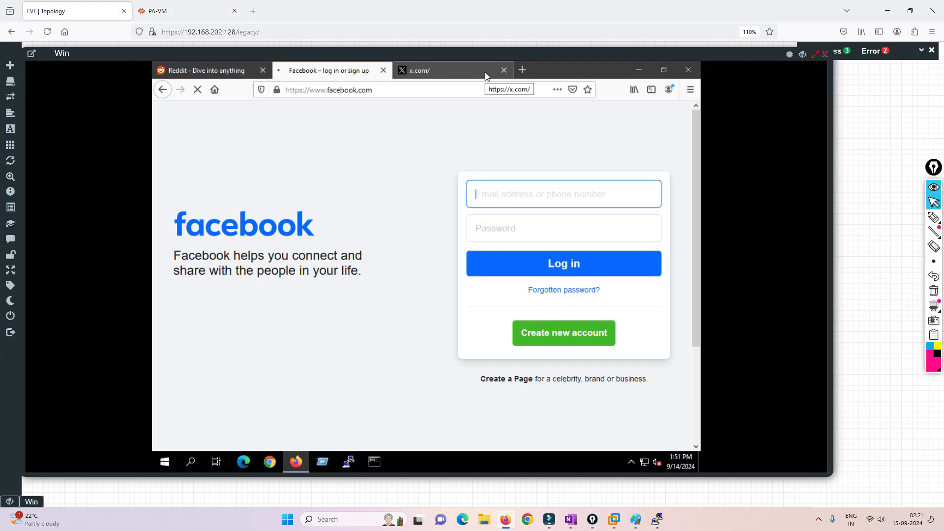
Reload the Reddit, x.com and Facebook tabs to generate fresh traffic
left_click(201, 70)
left_click(198, 90)
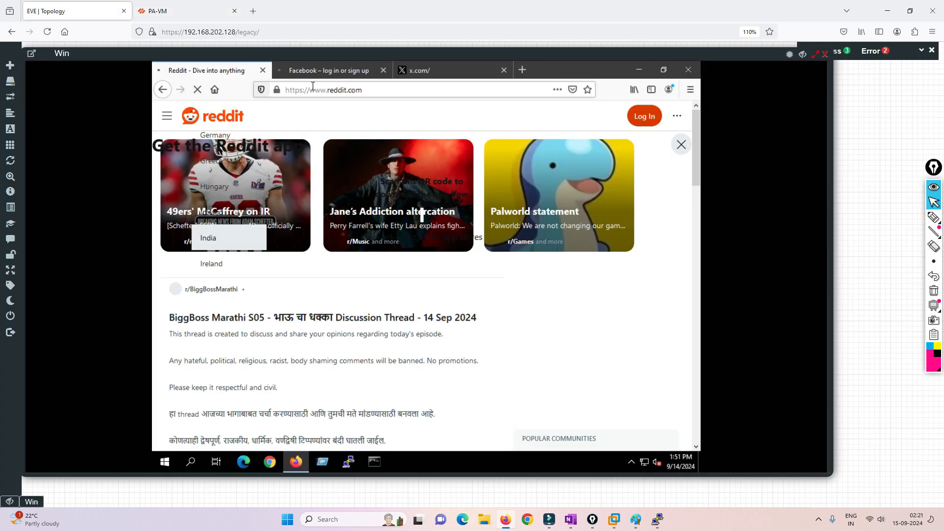
left_click(435, 74)
left_click(197, 89)
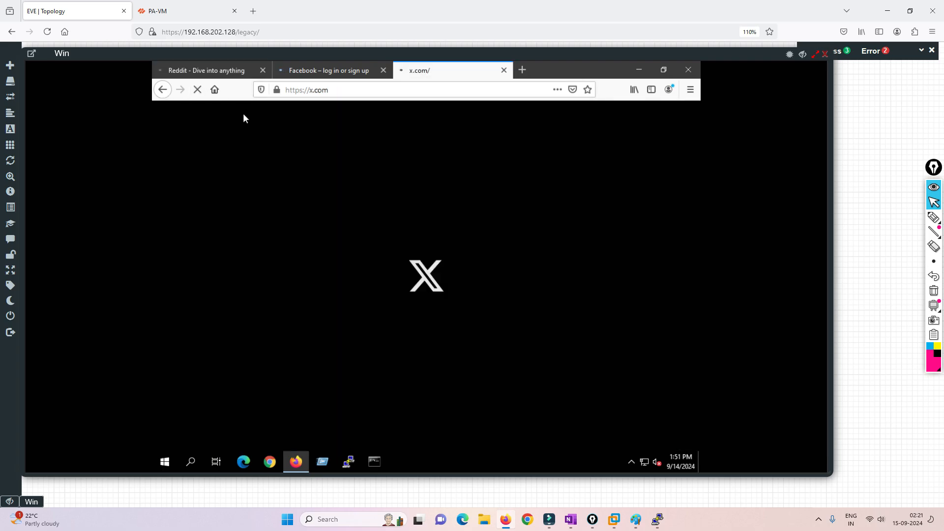
left_click(322, 74)
left_click(197, 90)
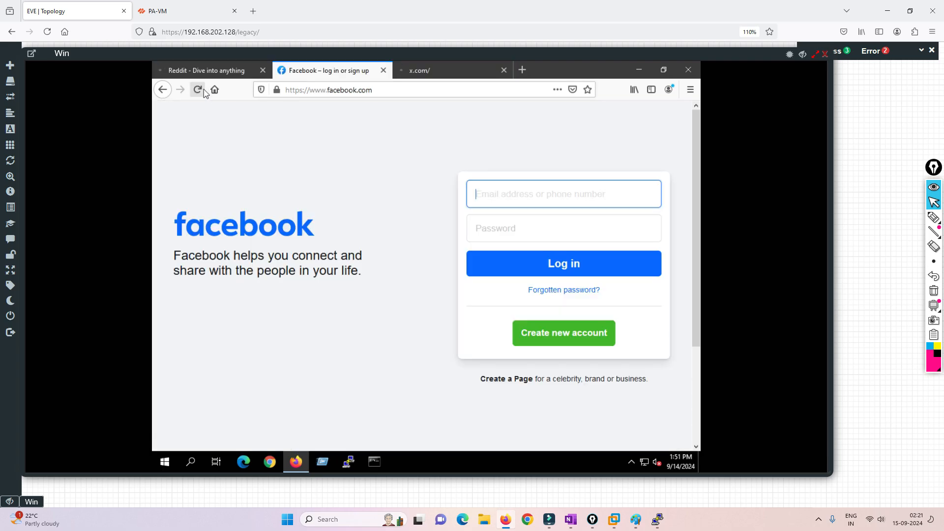
left_click(199, 91)
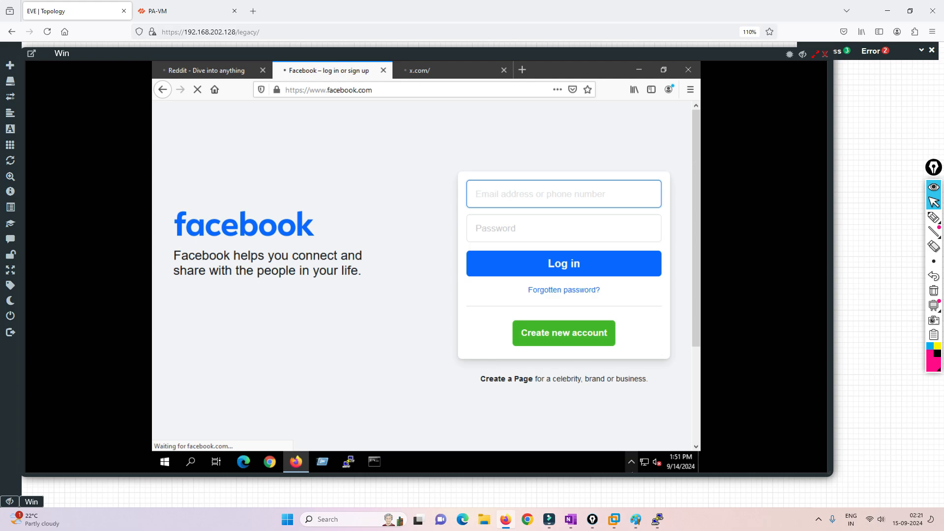
left_click(657, 520)
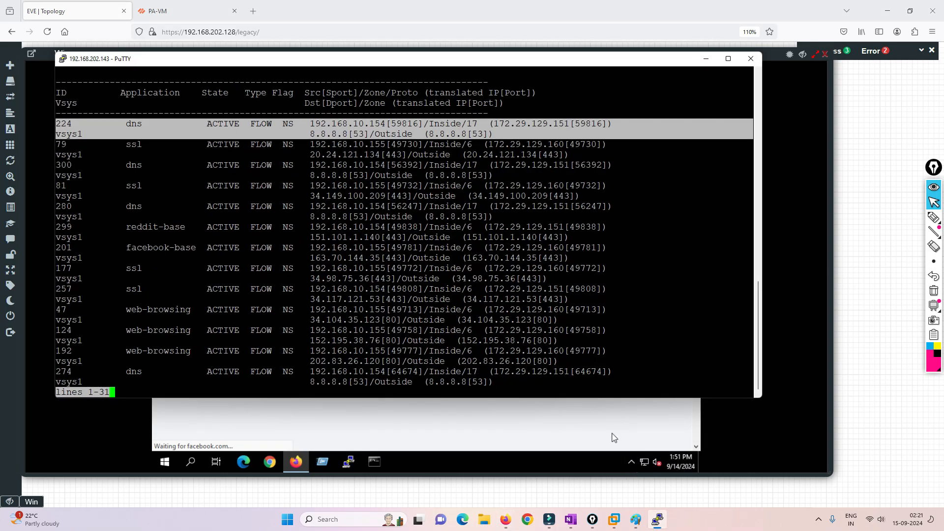
Queue 'show session all' in PuTTY and dismiss PA-VM's successful commit report
key("Return")
key("Return")
key("Return")
key("Return")
key("Return")
key("Return")
key("Return")
key("Return")
key("Return")
key("Return")
key("Return")
key("Return")
key("Return")
key("Return")
key("Return")
key("Return")
key("Return")
key("Return")
key("Return")
key("Return")
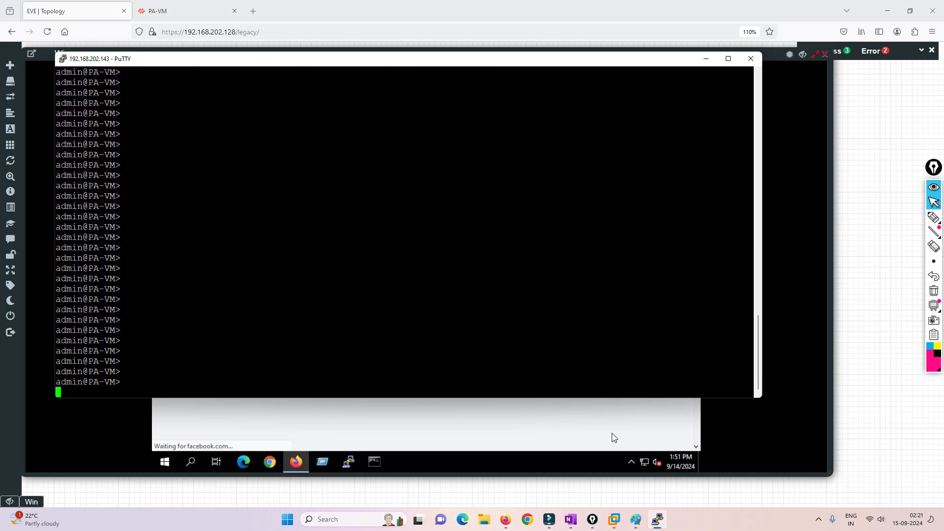
type("show session all")
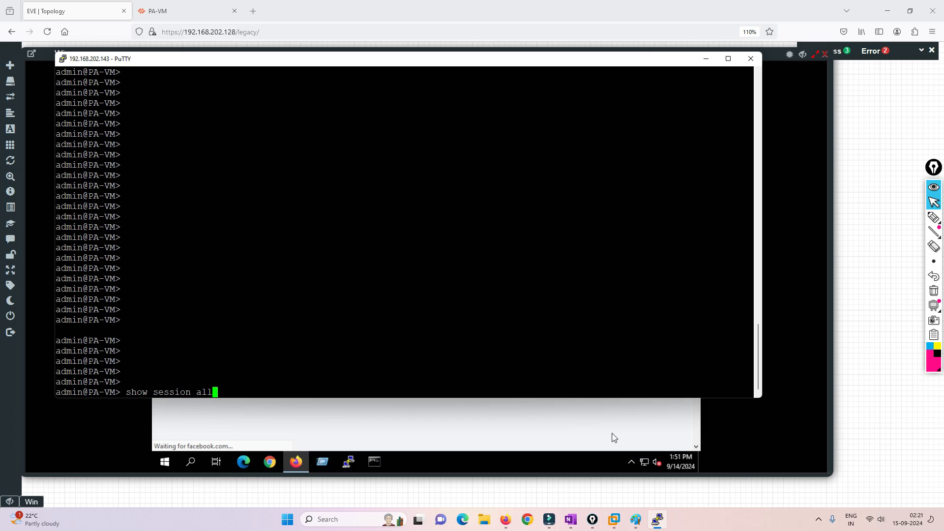
left_click(614, 438)
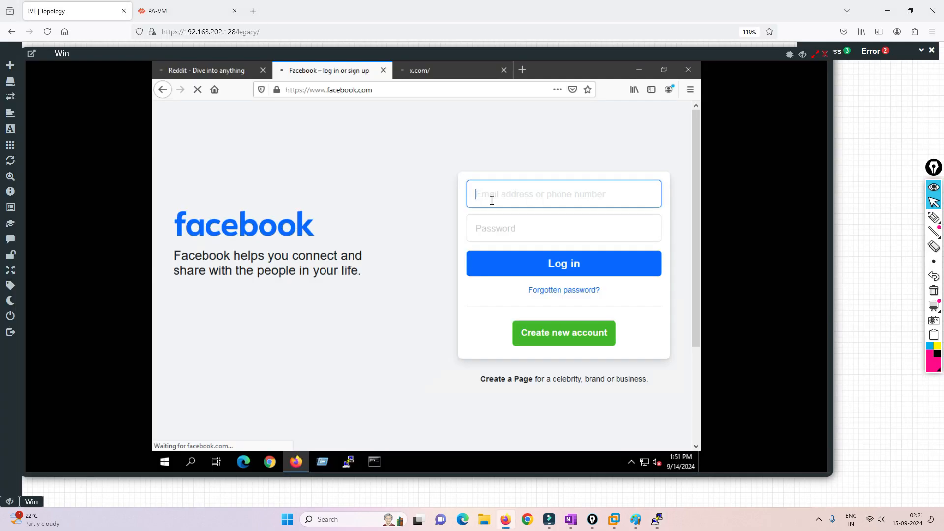
left_click(158, 11)
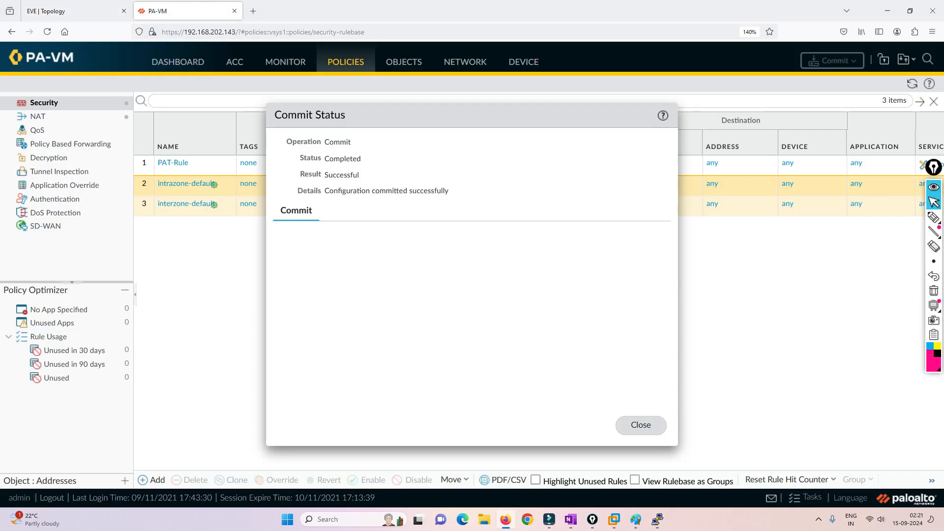
left_click(641, 424)
left_click(74, 11)
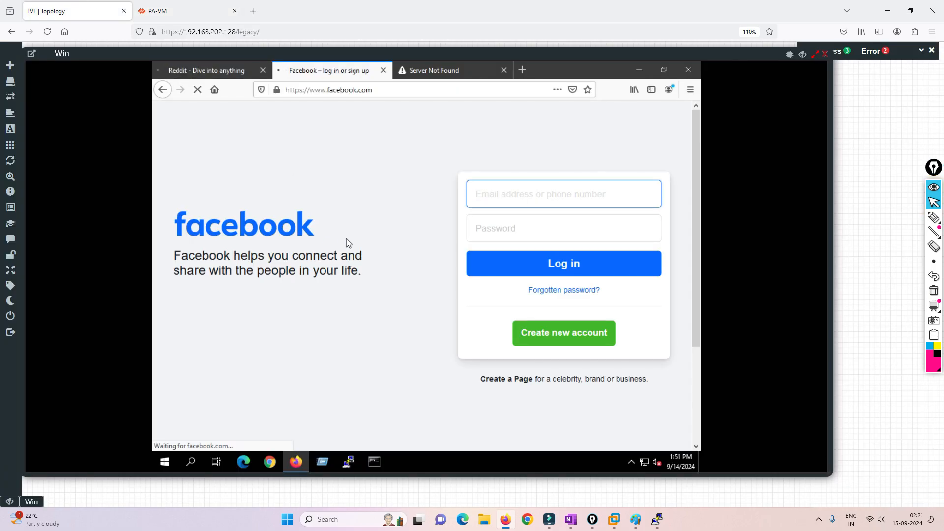
Close the old Reddit, Facebook and error tabs, then open Facebook, X and Reddit from shortcut tiles
left_click(263, 71)
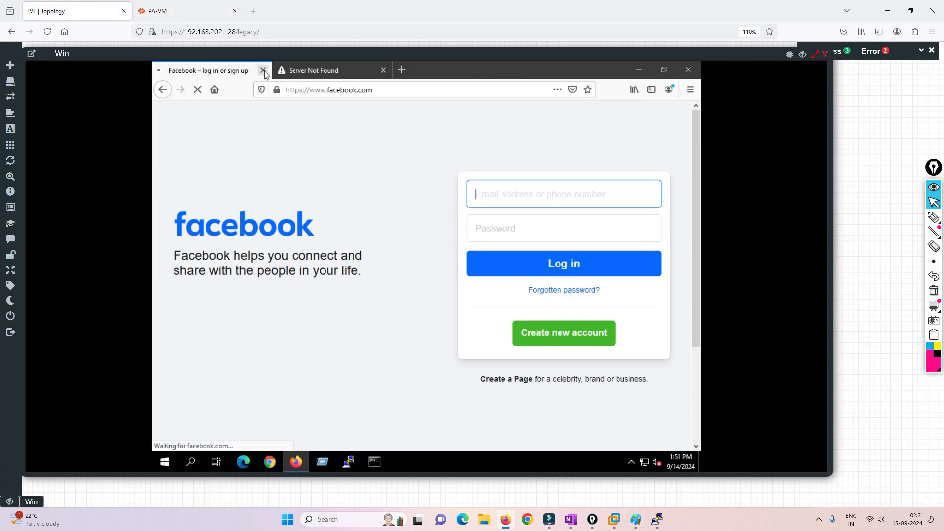
left_click(263, 70)
left_click(262, 70)
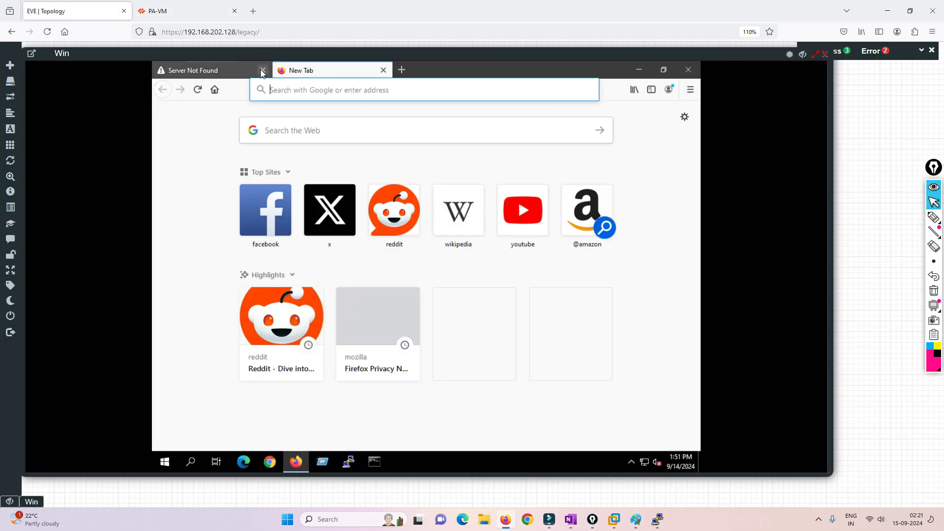
left_click(266, 210)
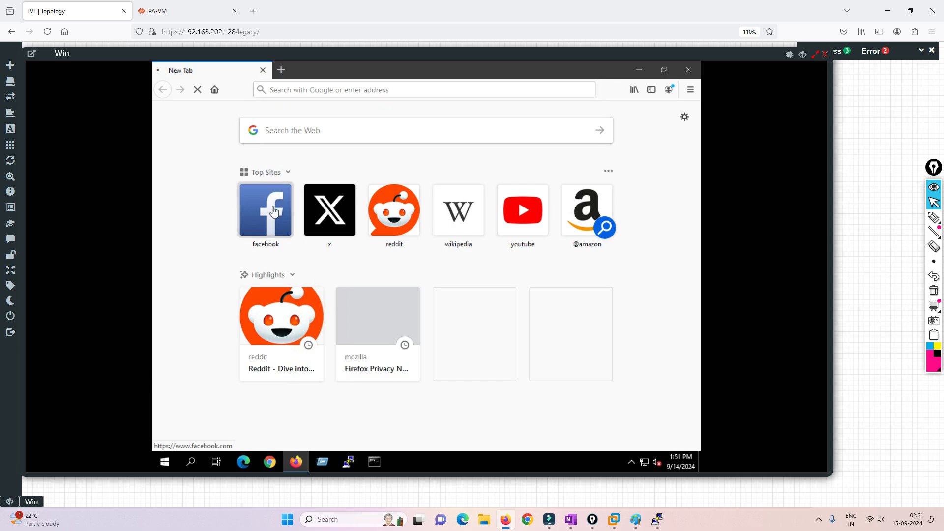
left_click(284, 69)
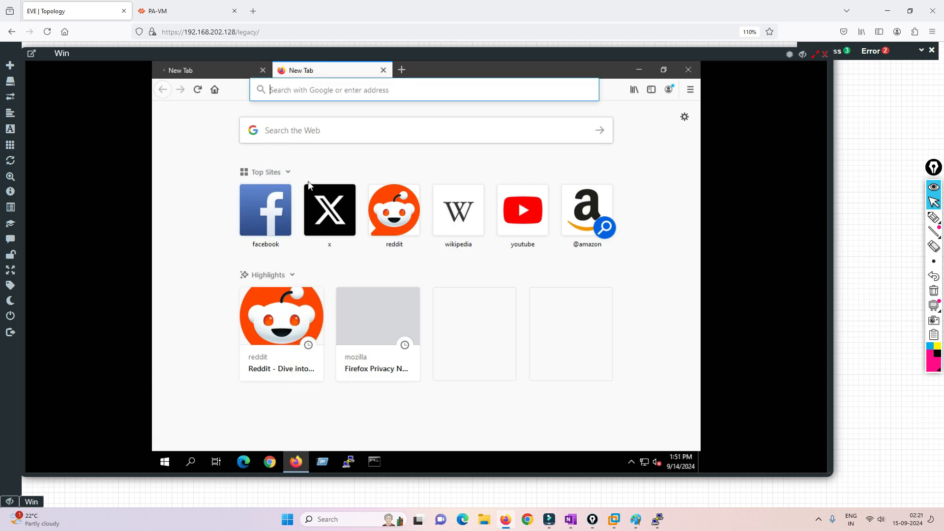
left_click(324, 214)
left_click(401, 70)
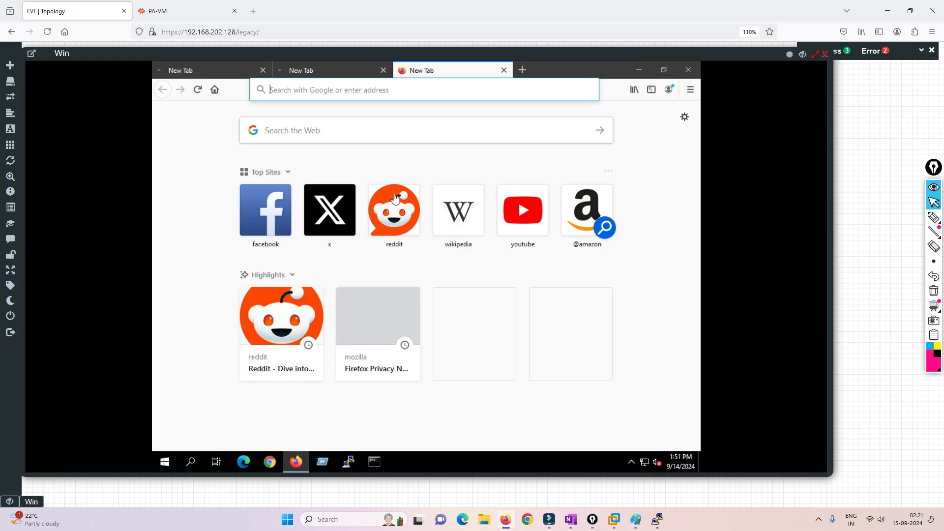
left_click(394, 205)
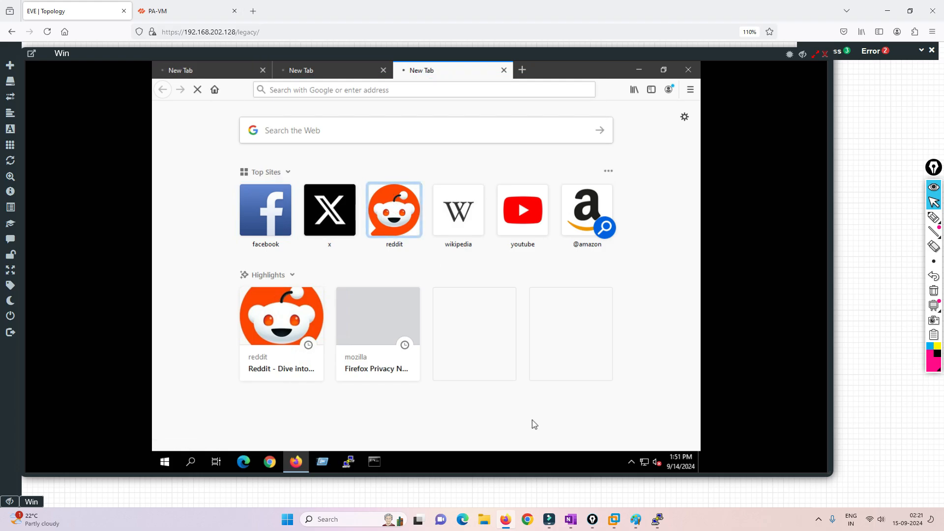
left_click(182, 11)
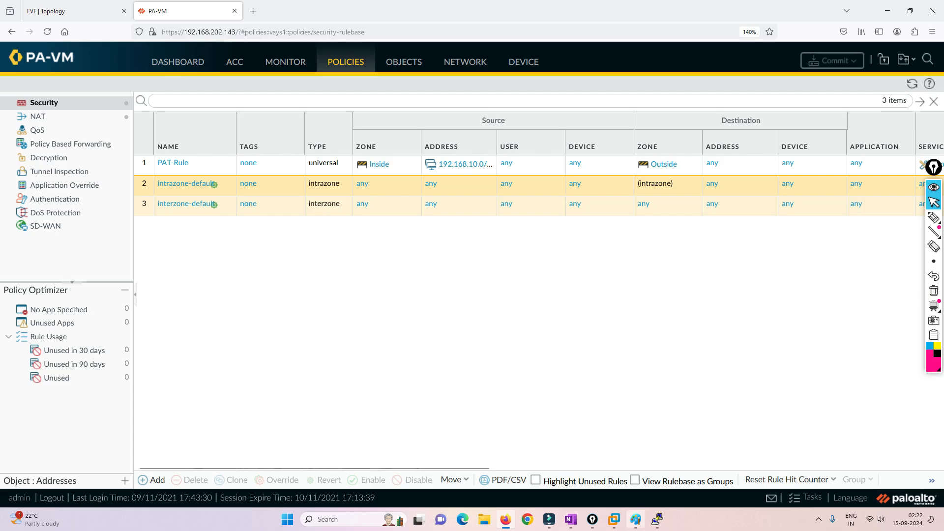
Run 'show session all' and highlight the session showing 192.168.10.15 translated to 172.29.129.191
left_click(658, 519)
key("Return")
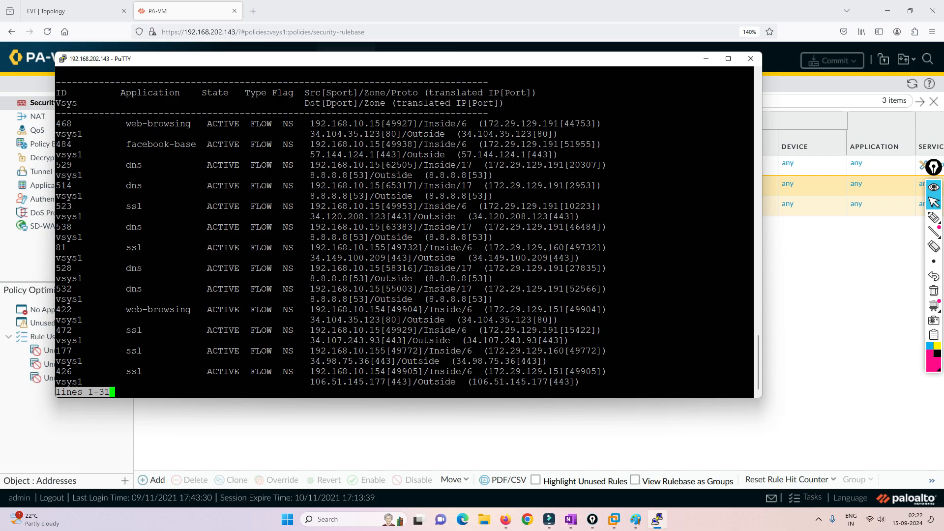
left_click_drag(56, 124, 752, 134)
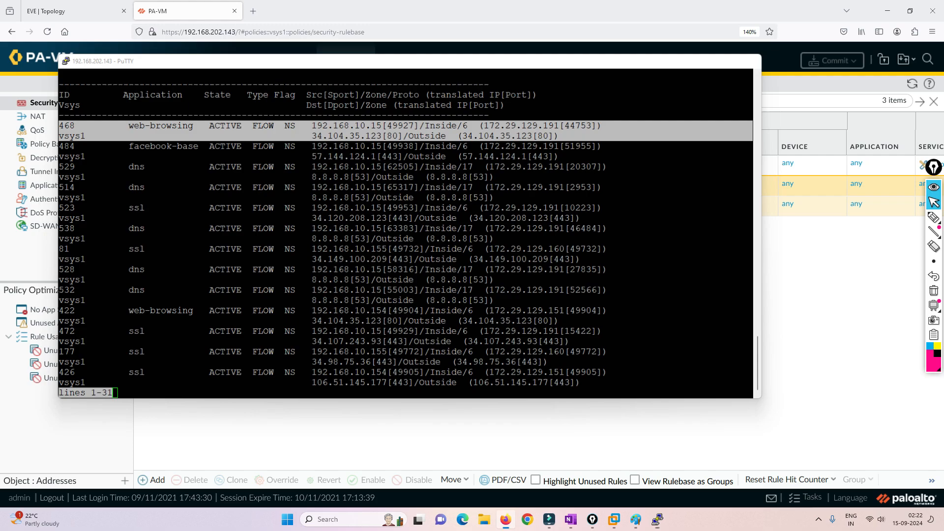
left_click(706, 59)
left_click(465, 62)
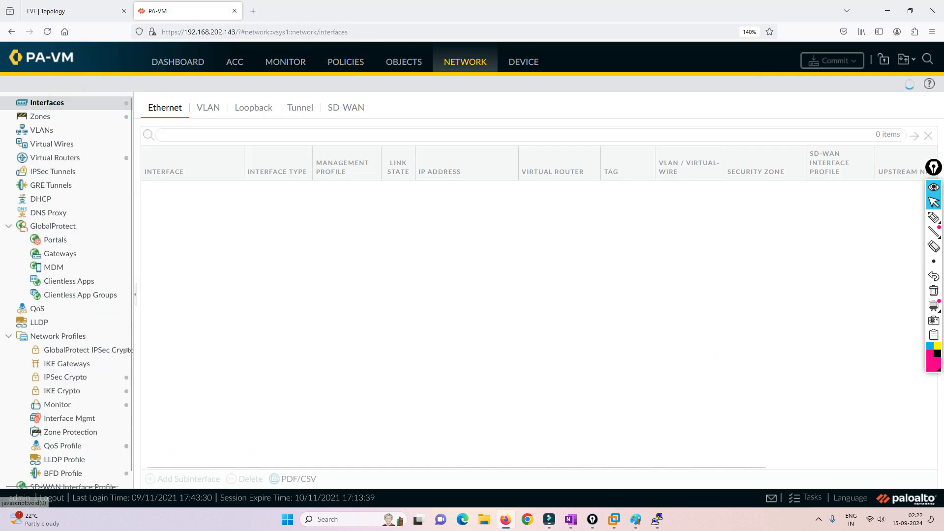
left_click(456, 207)
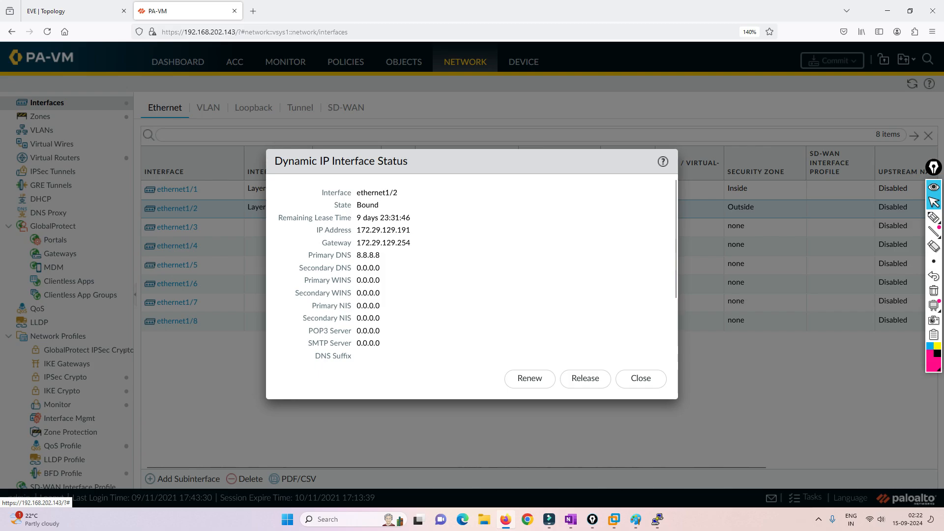
left_click_drag(357, 230, 410, 230)
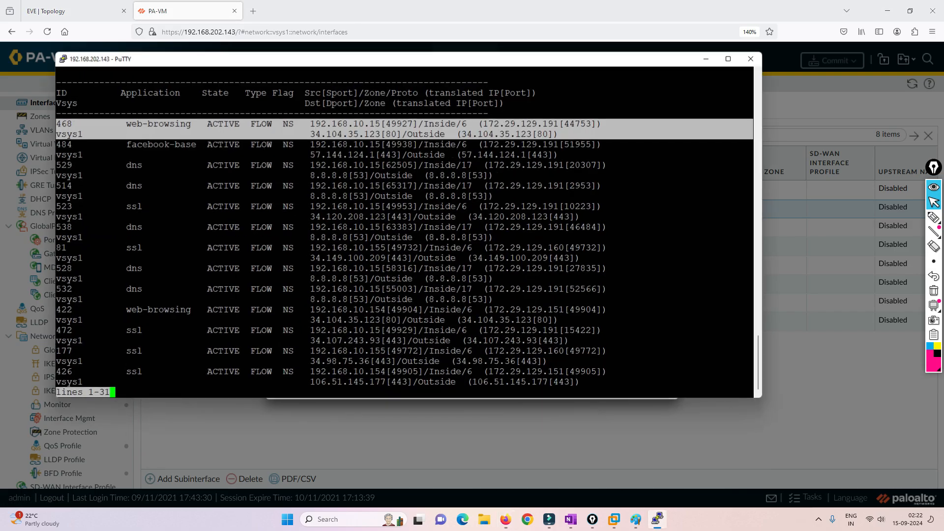
left_click(657, 519)
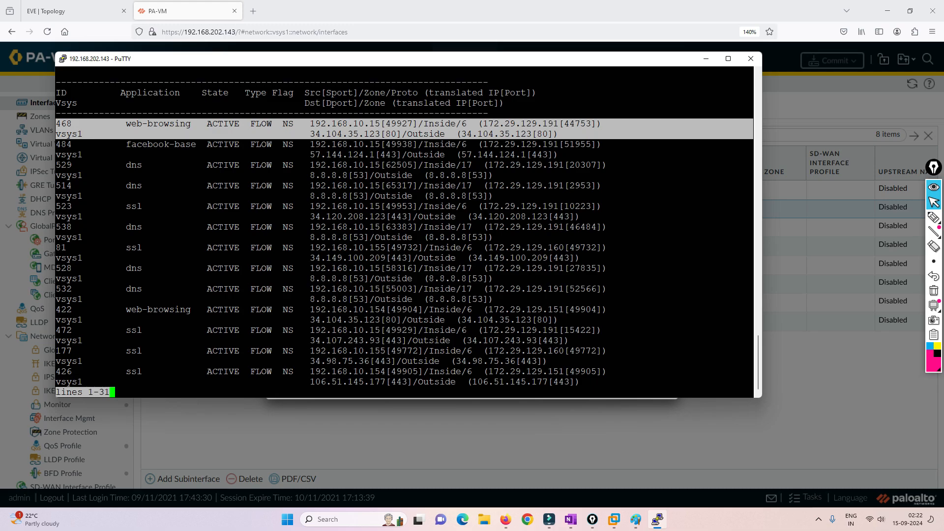
left_click_drag(386, 123, 412, 123)
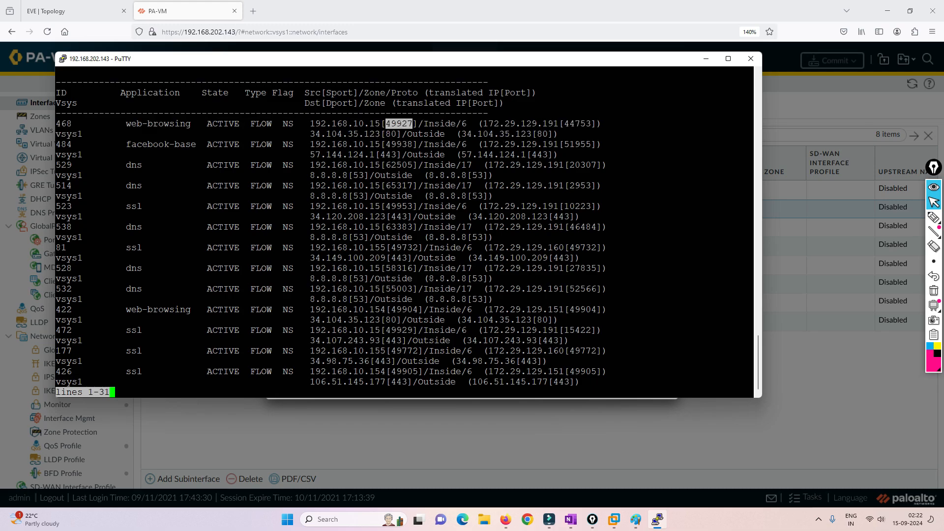
left_click_drag(563, 123, 586, 123)
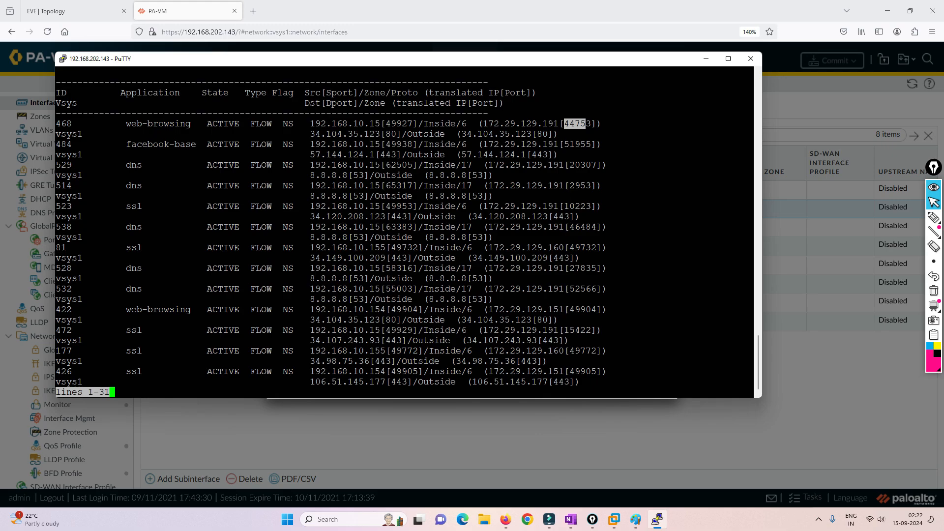
left_click(706, 58)
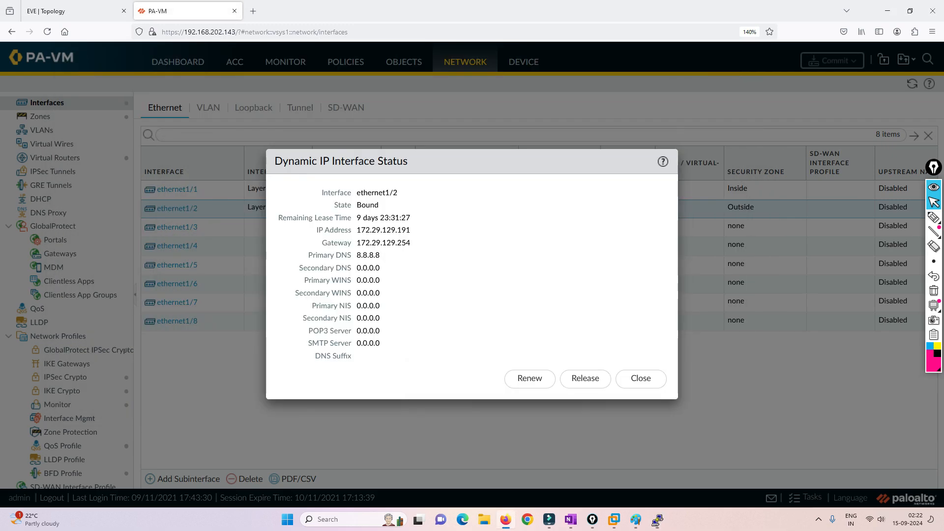
left_click(640, 379)
left_click(934, 217)
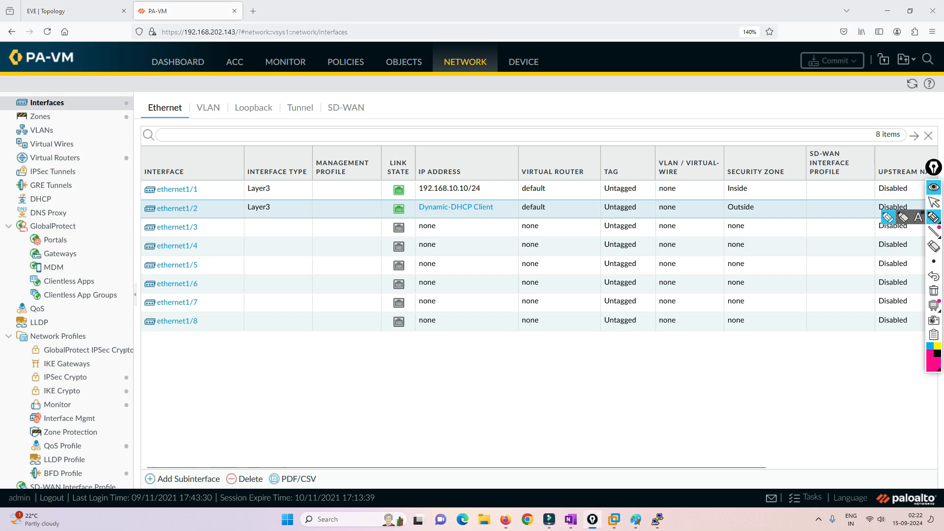
mouse_move(320, 365)
left_mouse_down()
mouse_move(322, 386)
mouse_move(403, 345)
left_mouse_up()
left_click_drag(375, 378, 377, 389)
left_click_drag(387, 388, 412, 366)
left_click_drag(406, 368, 407, 379)
left_click_drag(412, 338, 426, 341)
mouse_move(423, 355)
left_mouse_down()
mouse_move(419, 362)
mouse_move(447, 345)
left_mouse_up()
mouse_move(444, 329)
left_mouse_down()
mouse_move(448, 338)
mouse_move(463, 325)
left_mouse_up()
left_click_drag(463, 325, 468, 335)
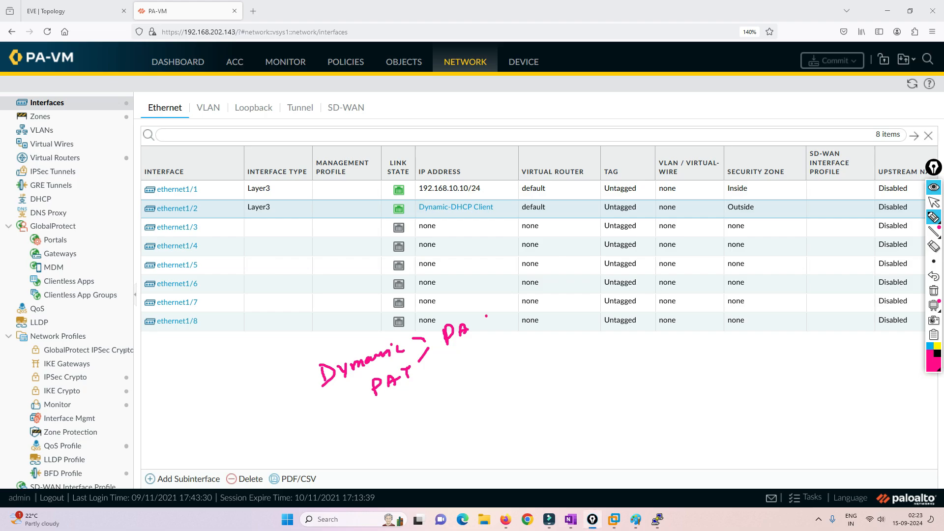
left_click_drag(458, 364, 492, 350)
left_click_drag(514, 342, 520, 354)
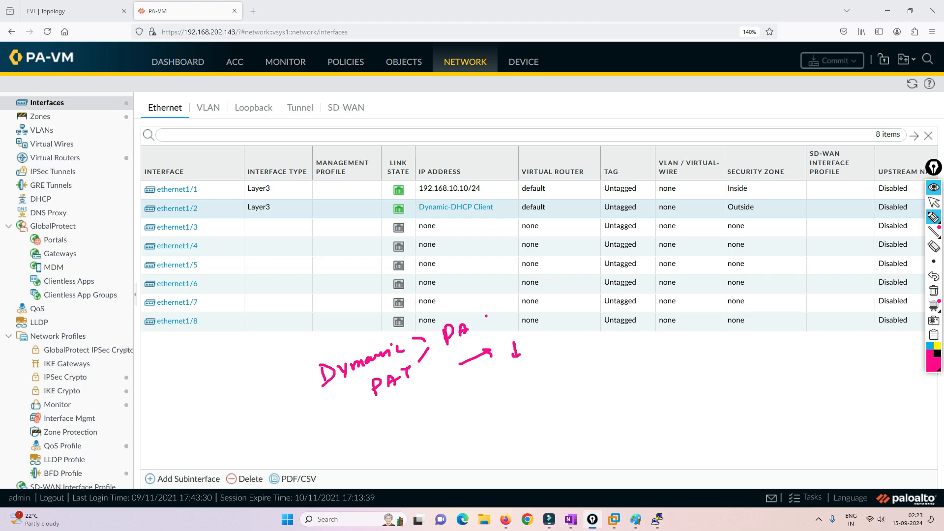